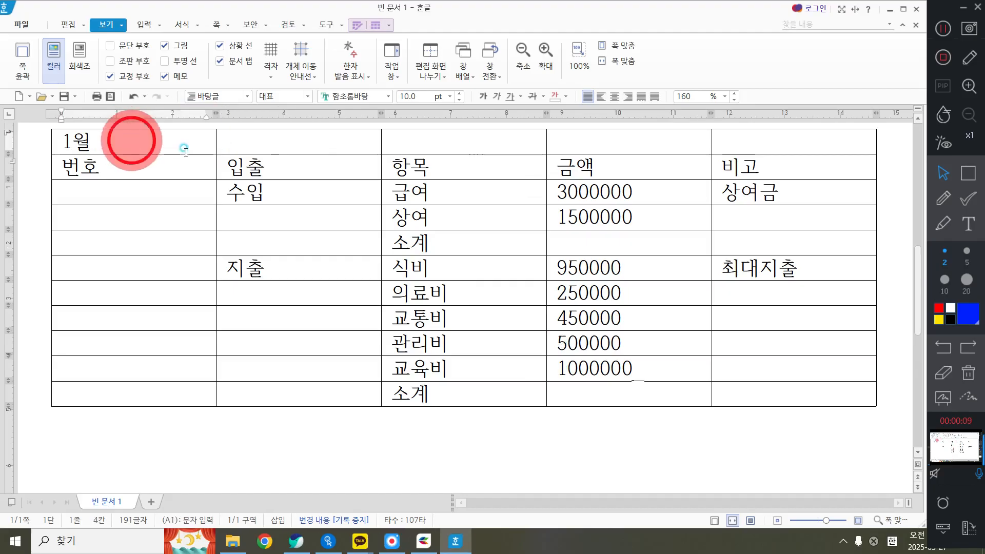
Select the whole table and turn on the page outline view (쪽 윤곽)
drag(147, 134, 794, 393)
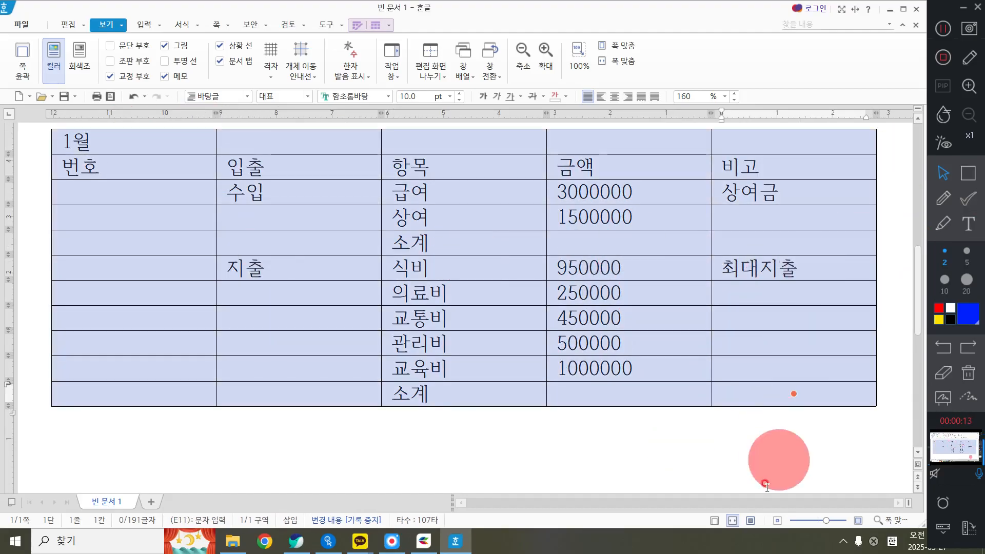
click(715, 521)
scroll(631, 371, down, 3)
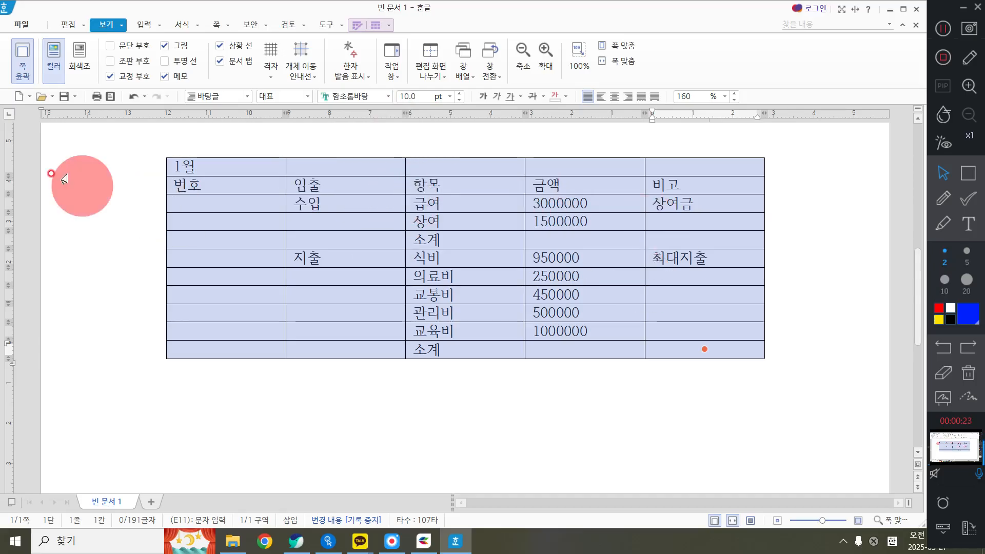
Set the font of all the table's cells to 나눔손글씨 예쁜 민경체
drag(234, 171, 713, 367)
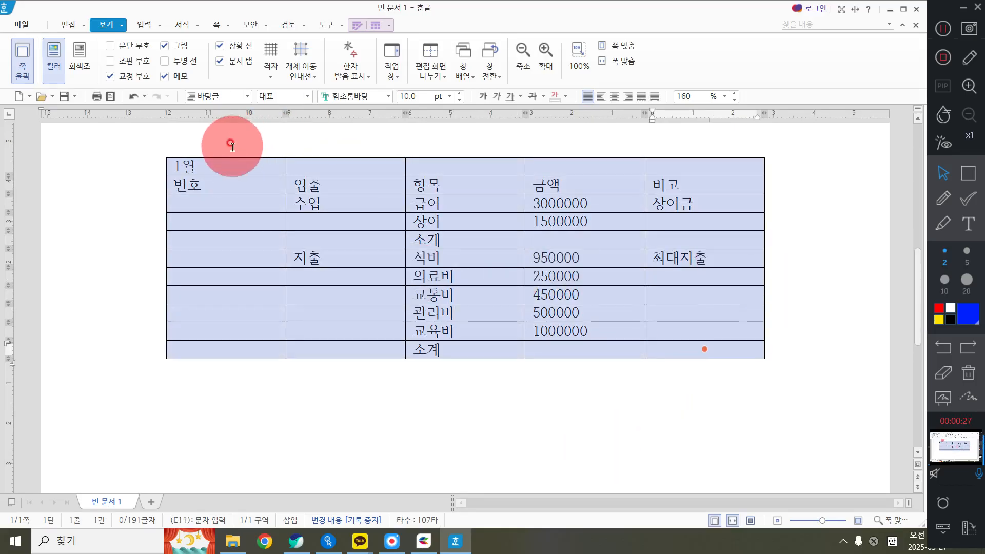
drag(226, 166, 735, 354)
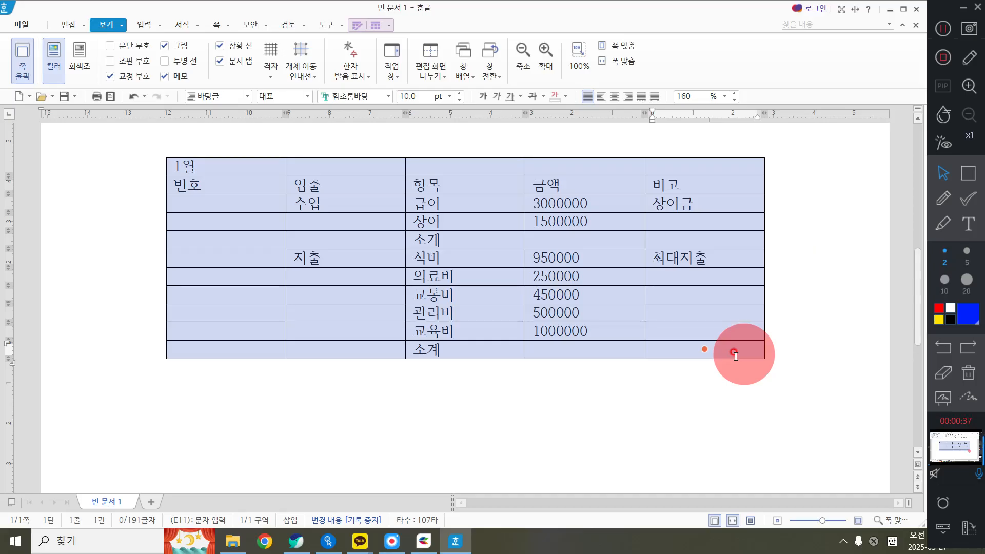
click(388, 98)
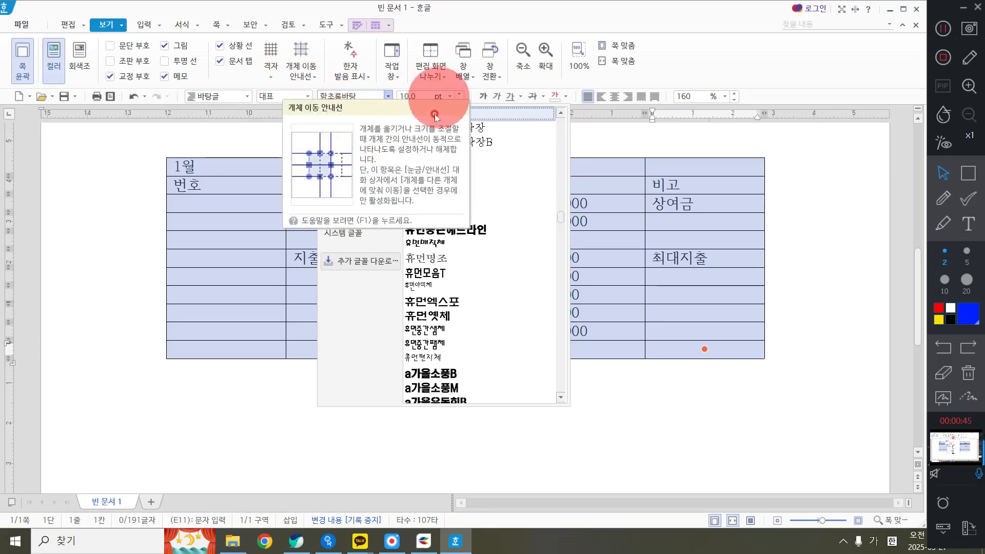
click(366, 117)
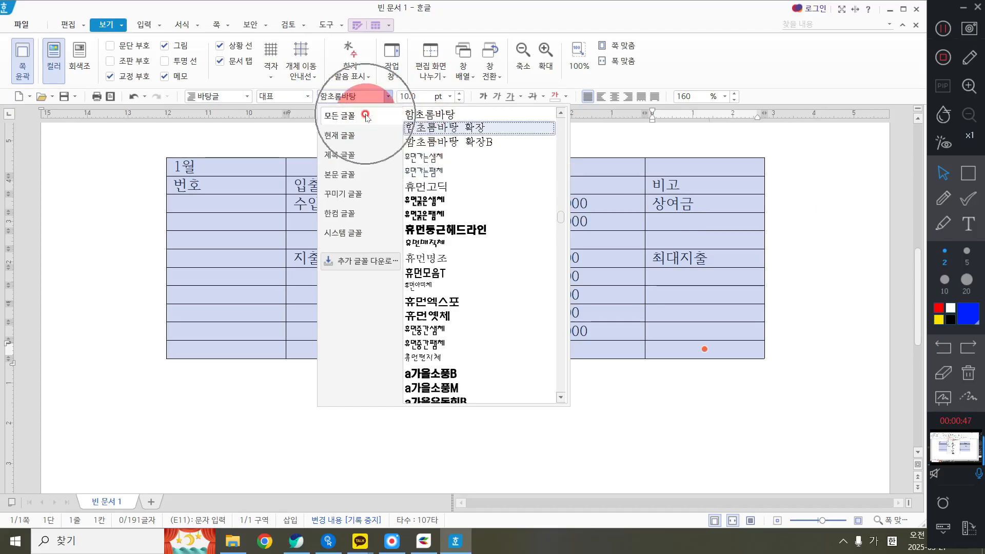
click(377, 123)
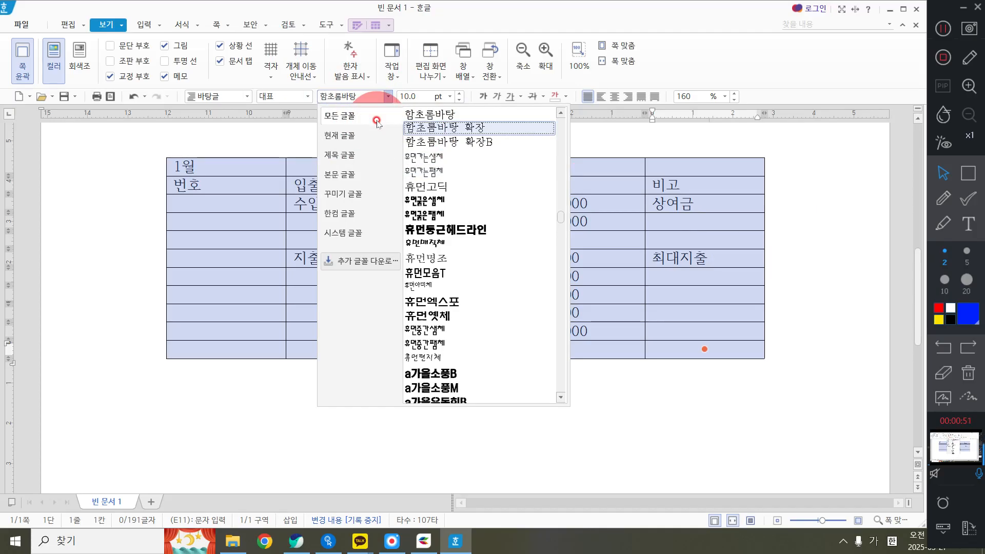
click(460, 181)
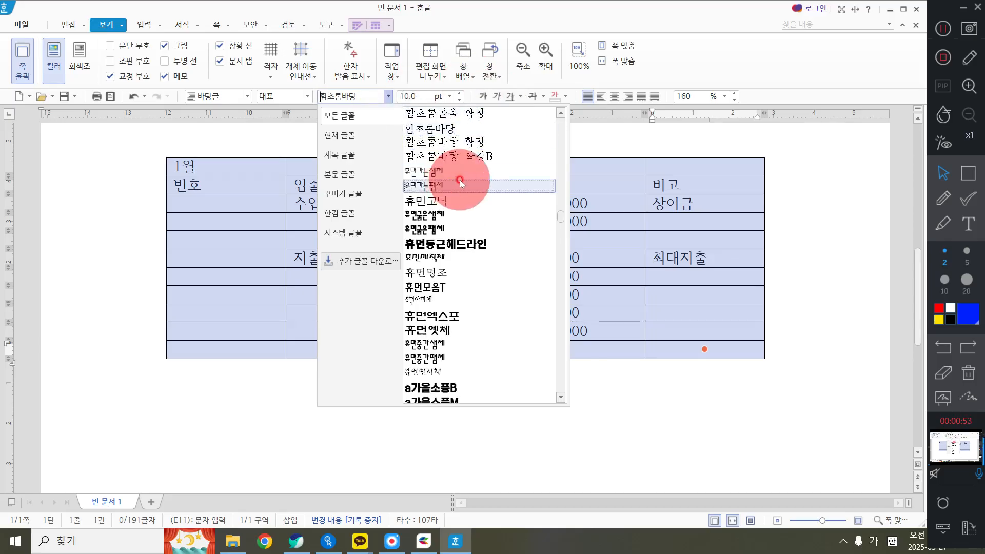
scroll(460, 183, up, 15)
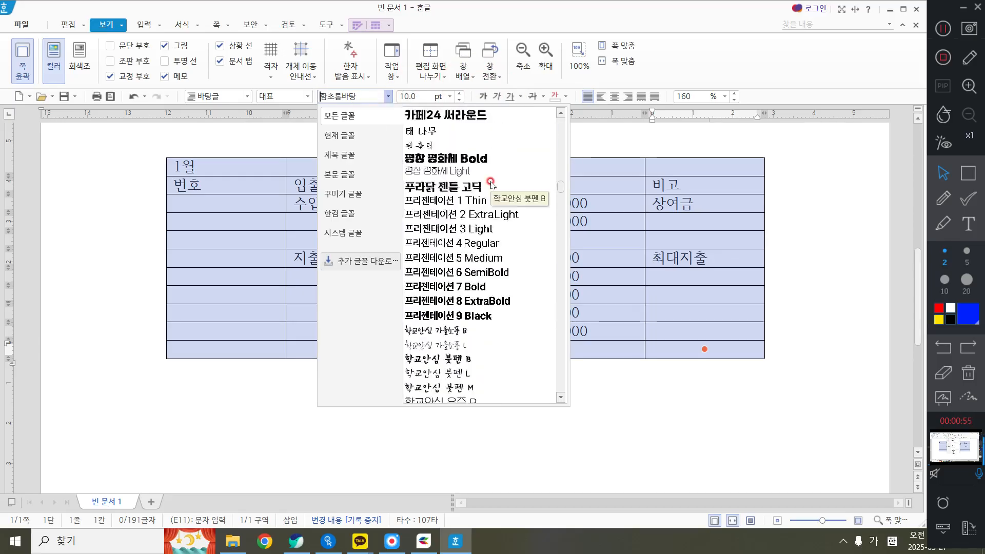
scroll(472, 174, down, 15)
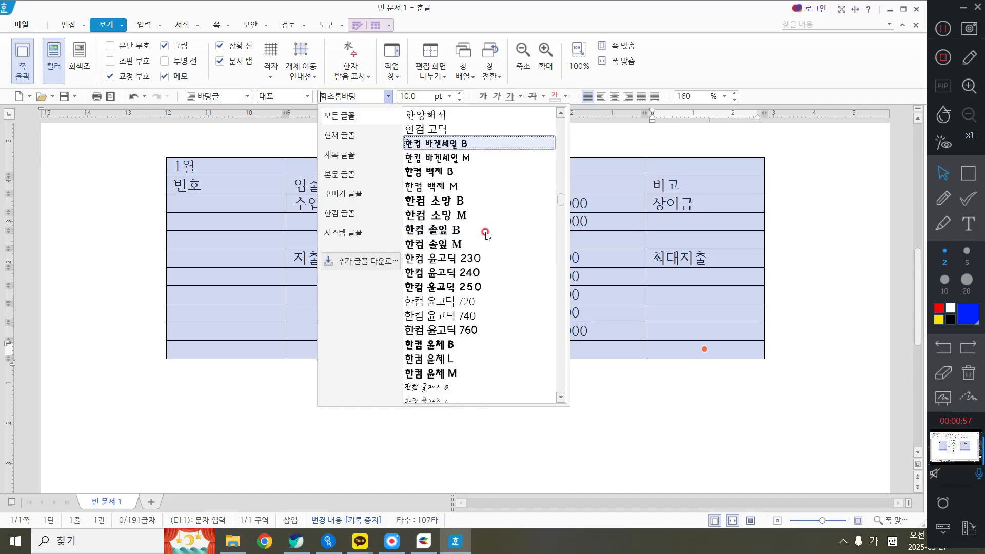
scroll(477, 205, up, 10)
scroll(483, 235, up, 15)
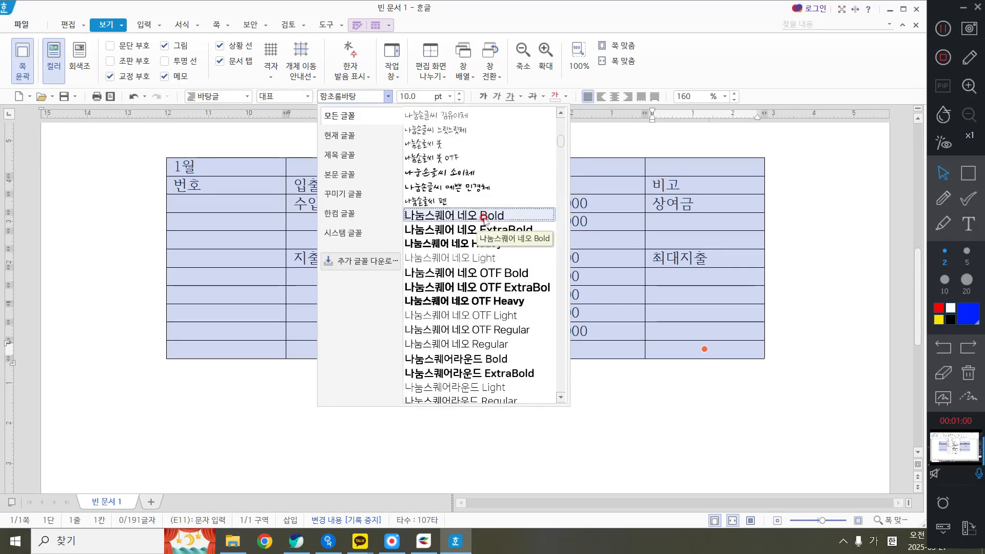
click(480, 187)
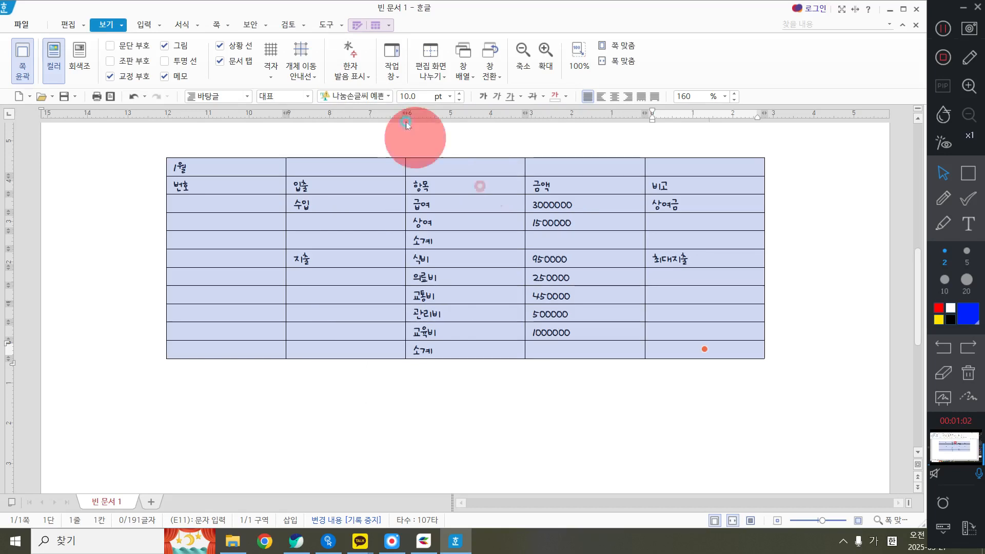
Set the whole table's text size to 11 pt and centre-align it
click(450, 96)
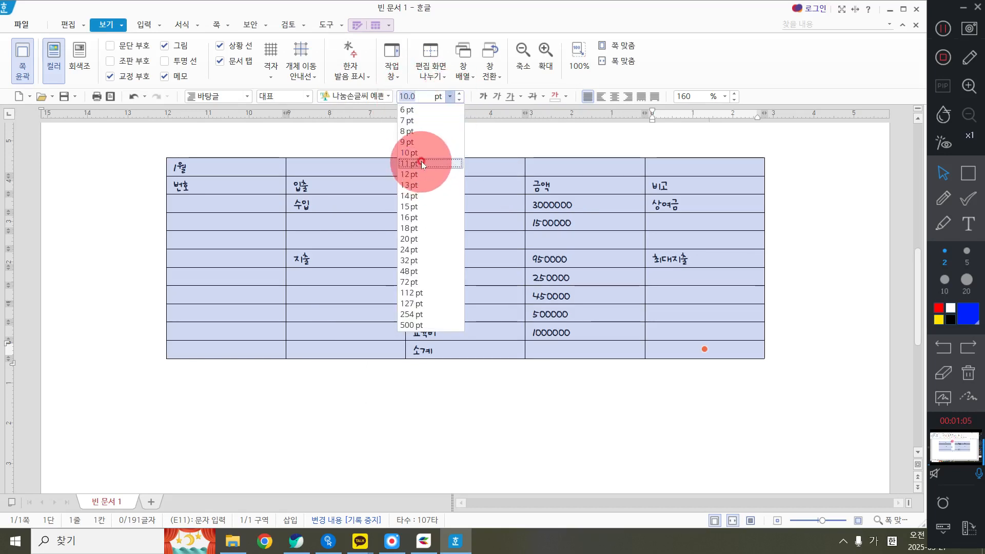
click(420, 161)
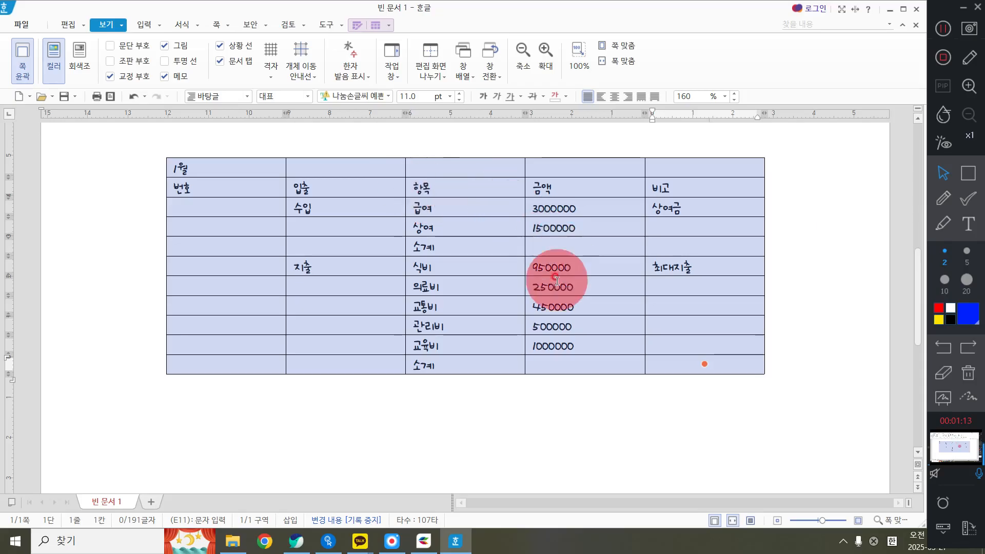
click(615, 97)
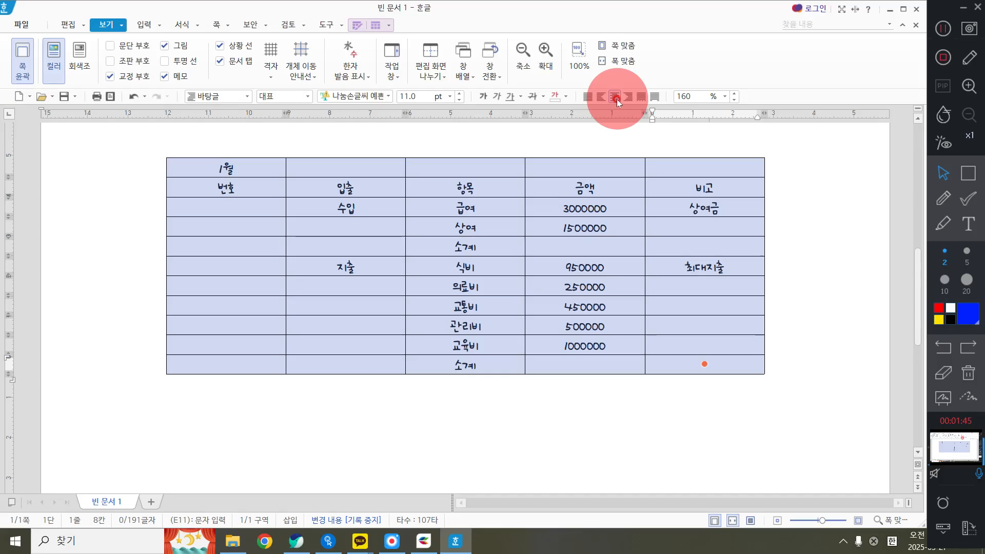
click(657, 445)
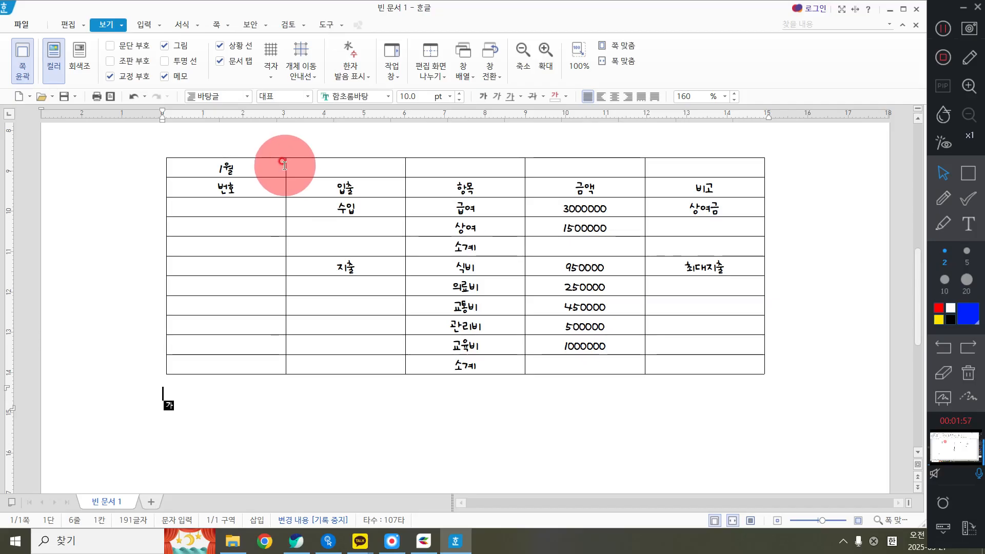
Narrow the 번호 column to less than half its width and make the other four columns equally wide
drag(285, 166, 213, 155)
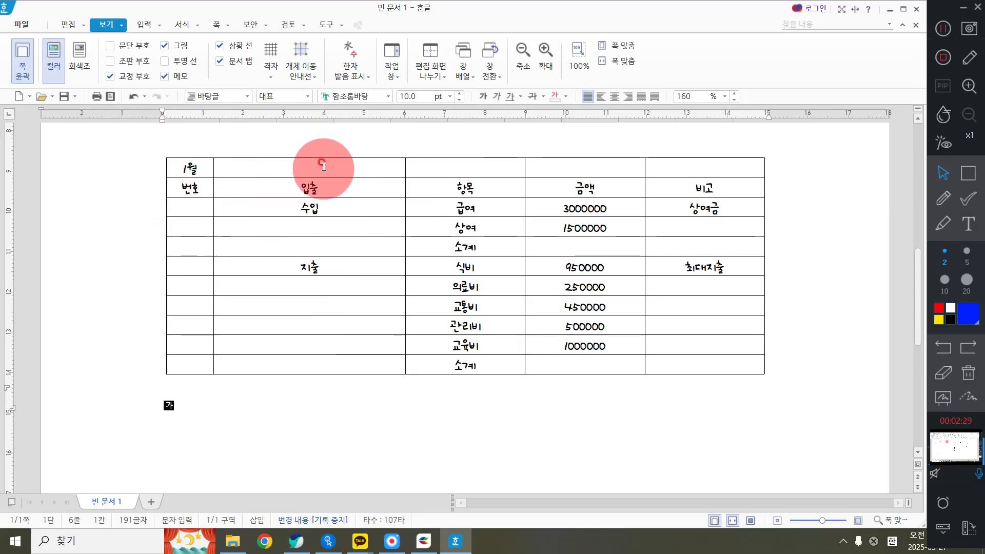
drag(322, 165, 716, 409)
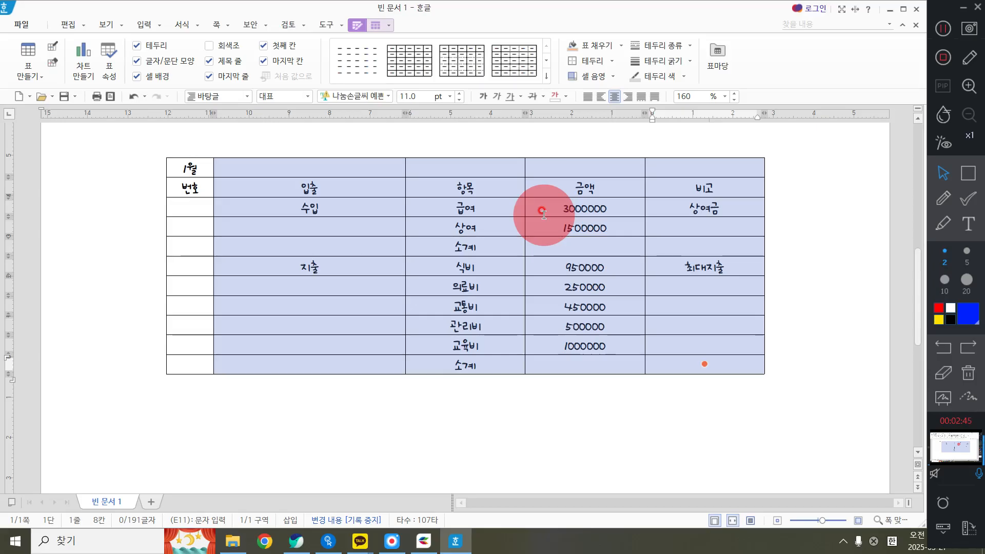
right_click(809, 212)
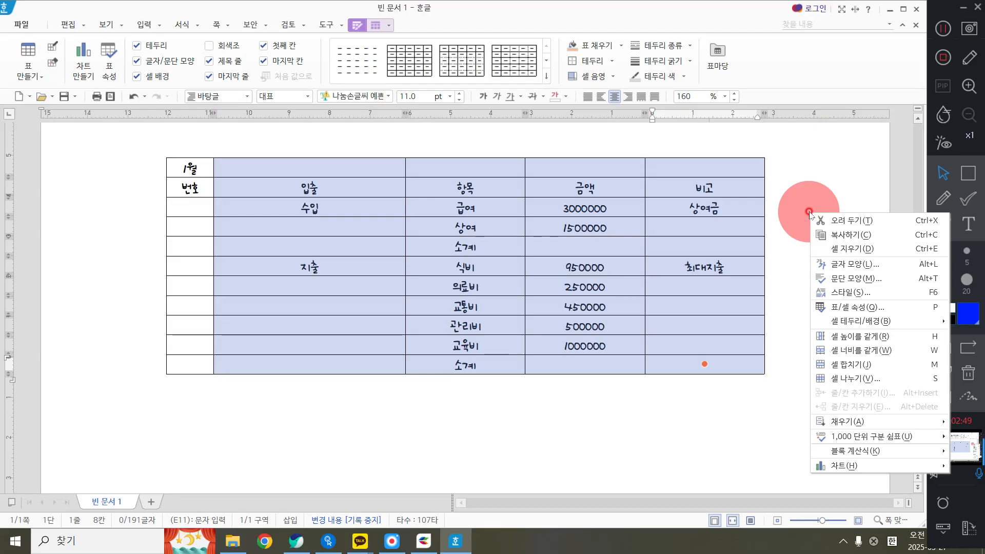
click(873, 350)
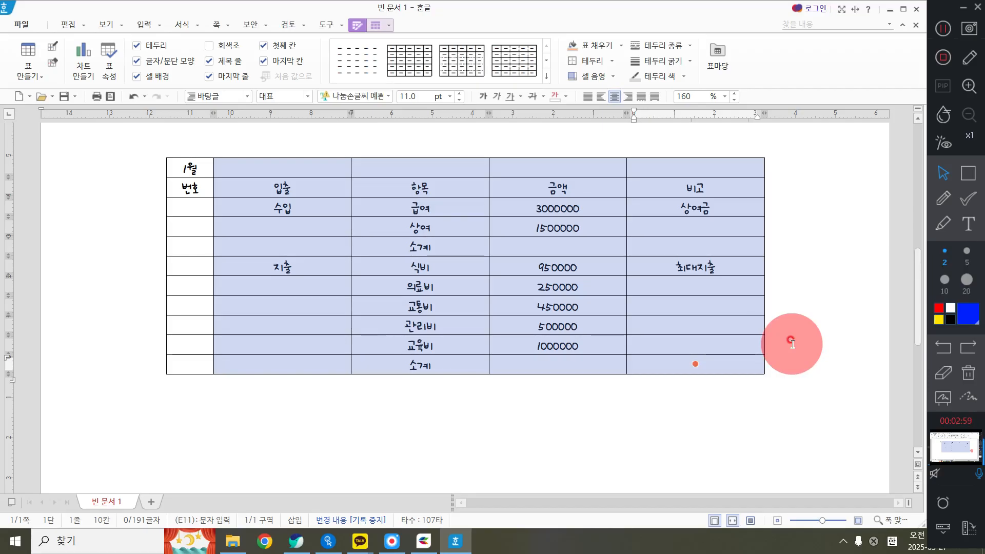
right_click(779, 203)
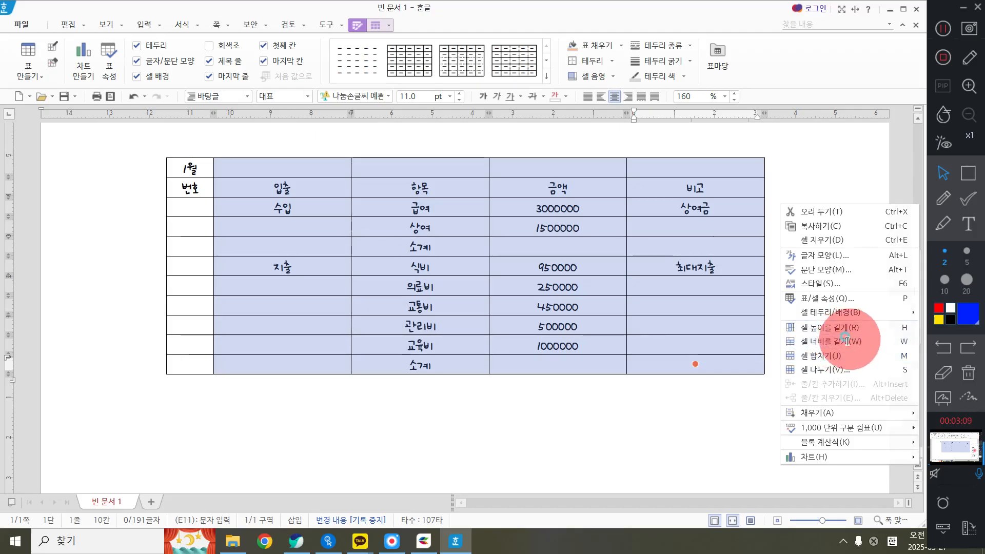
click(852, 341)
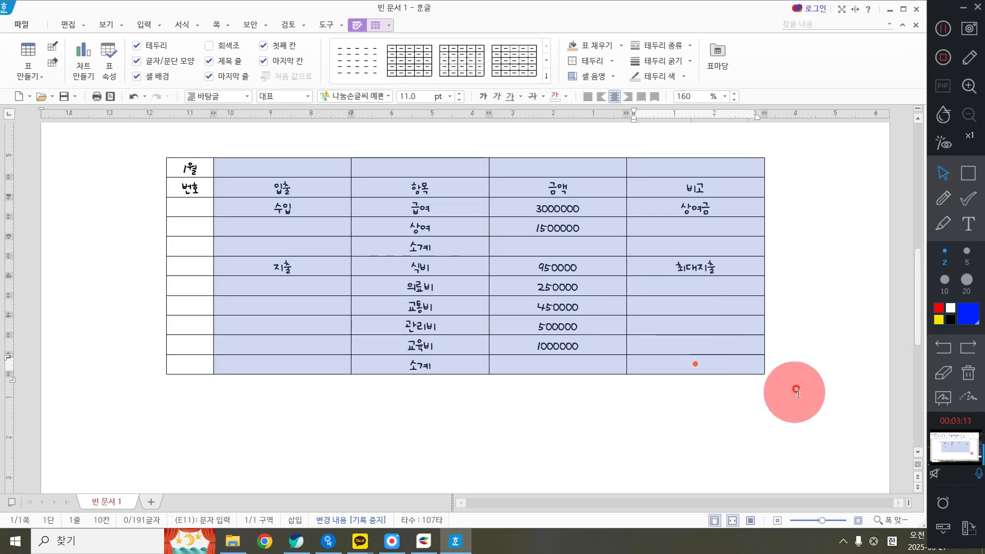
click(835, 365)
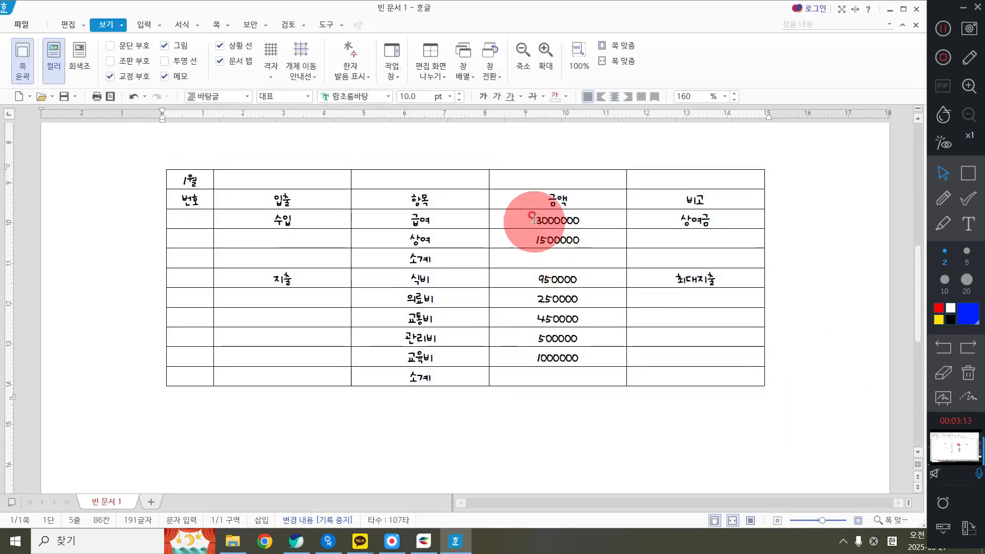
Add thousands separators to the 금액 cells from the 급여 row through the last 소계 row and right-align them
drag(534, 220, 561, 376)
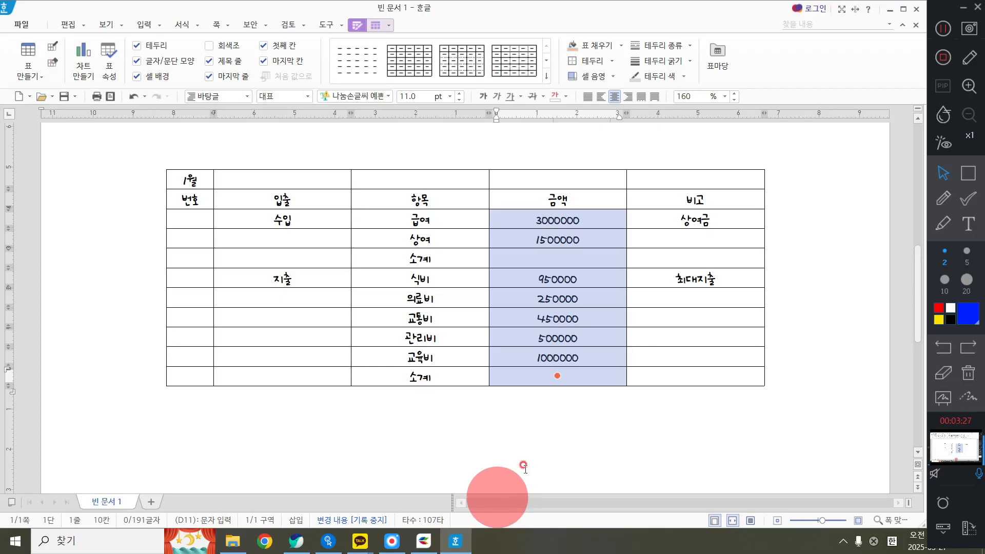
right_click(650, 410)
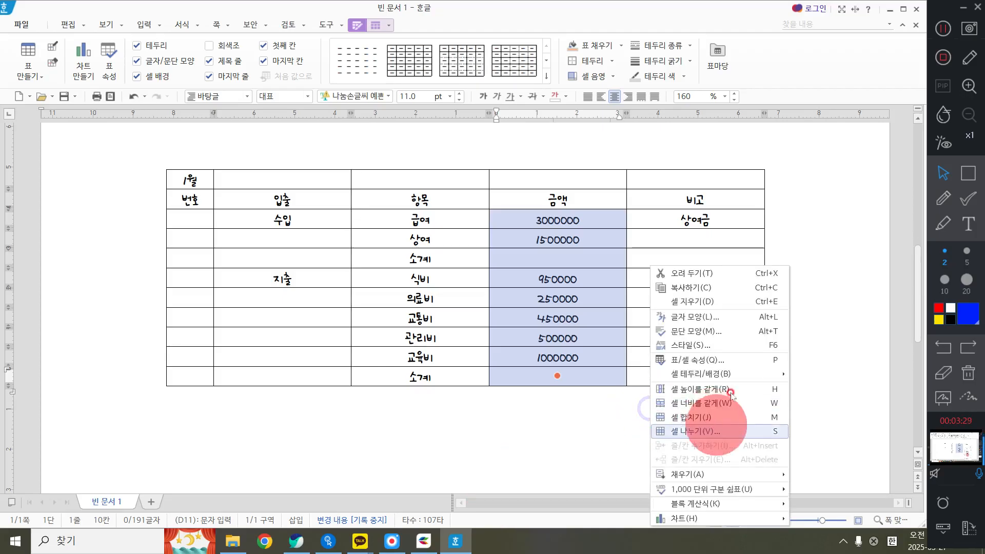
click(786, 187)
right_click(786, 188)
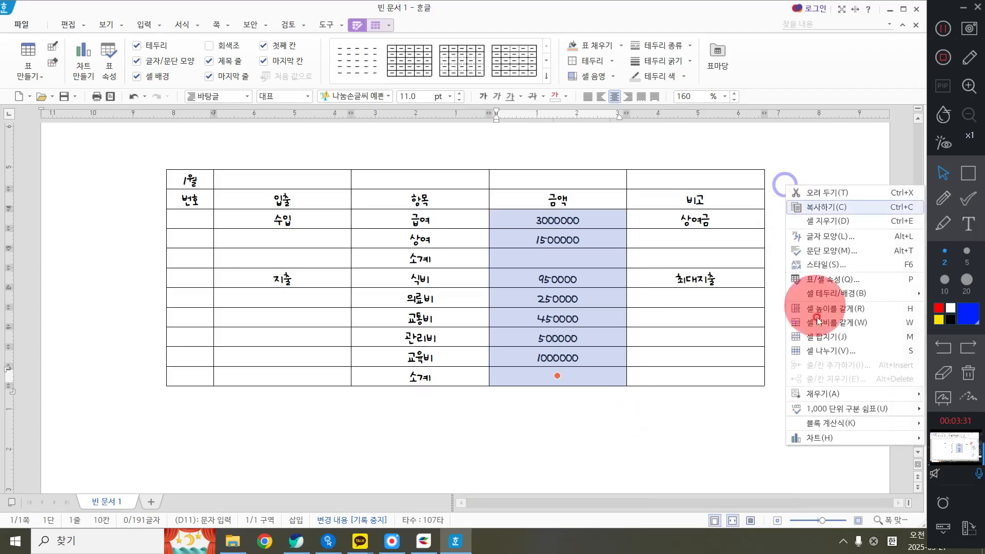
mouse_move(823, 404)
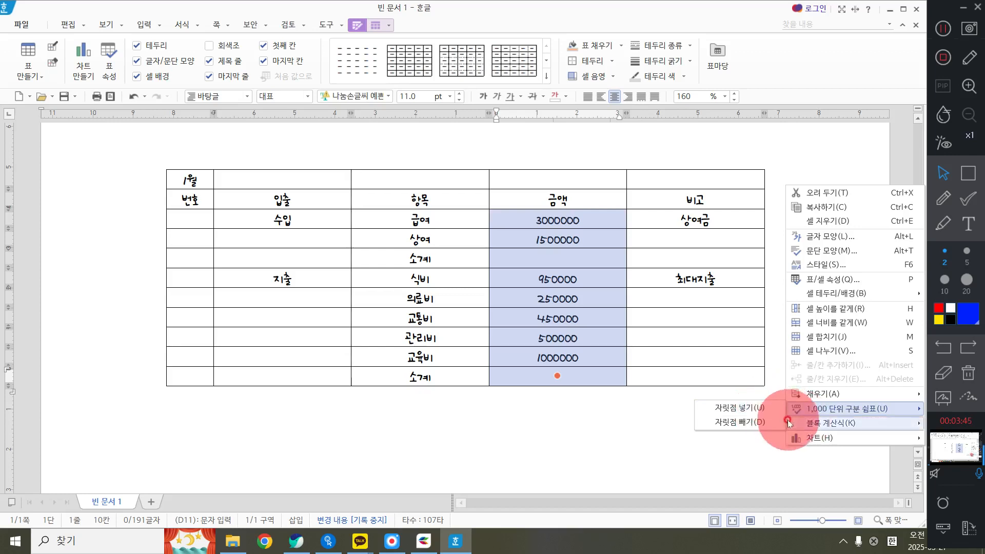
click(761, 409)
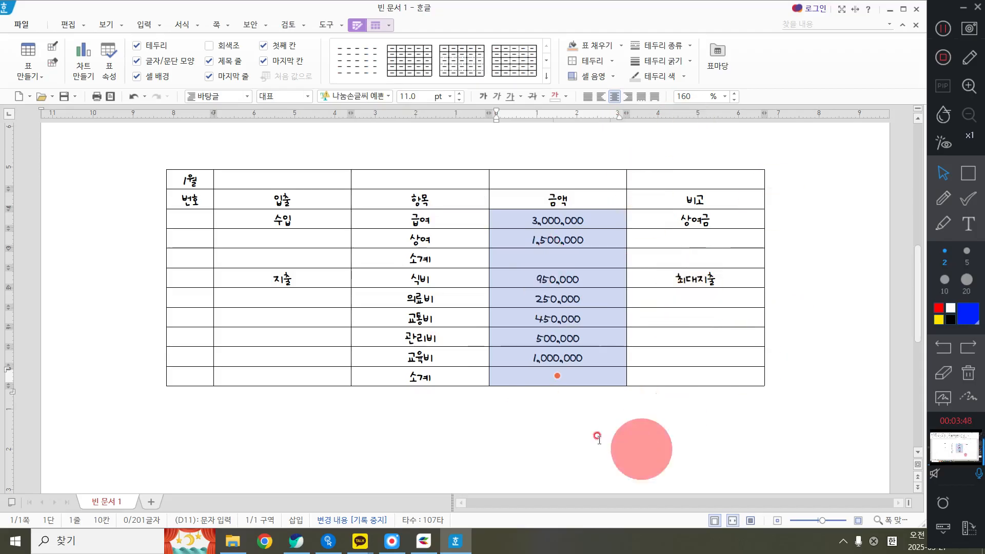
click(627, 96)
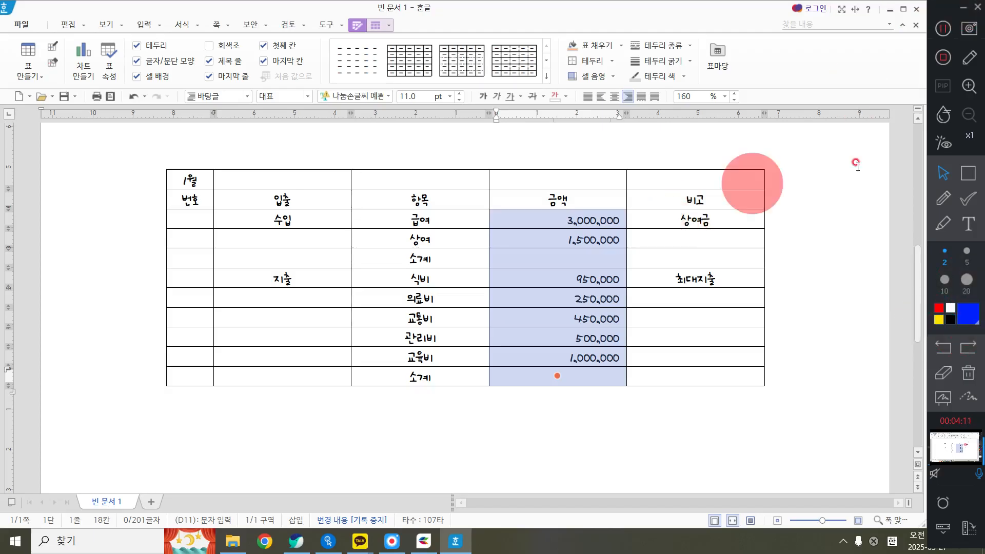
click(972, 173)
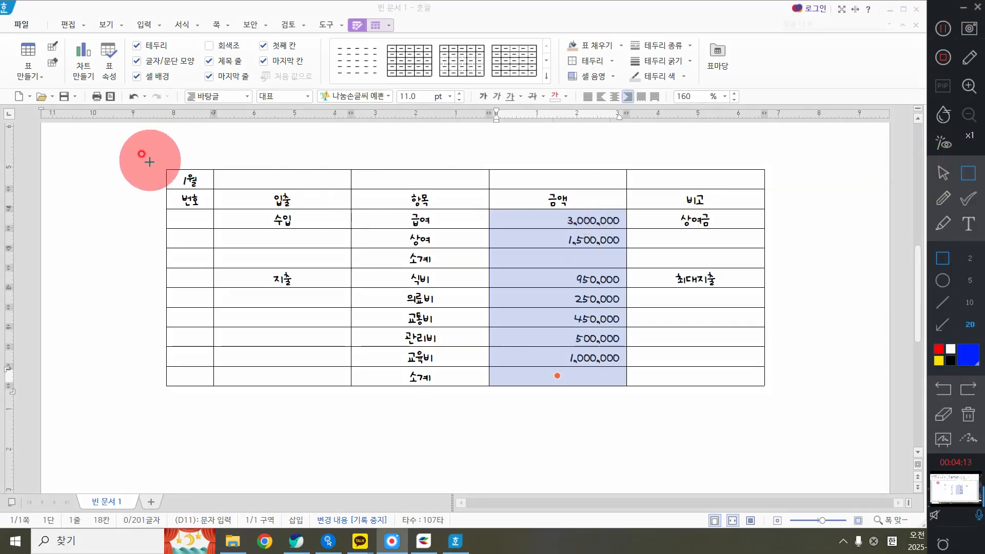
mouse_move(143, 148)
mouse_down()
mouse_move(636, 167)
mouse_move(782, 188)
mouse_move(783, 181)
mouse_up()
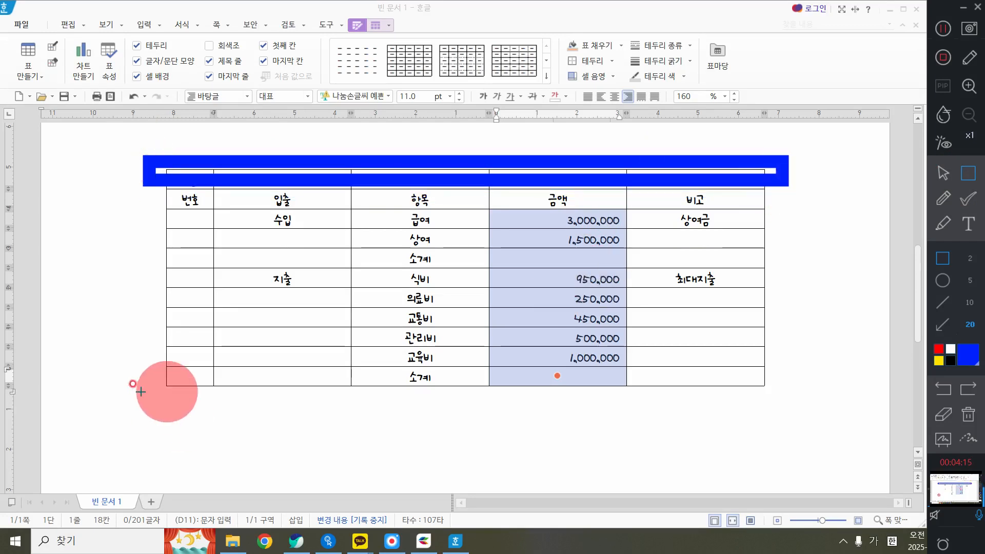
drag(149, 373, 793, 408)
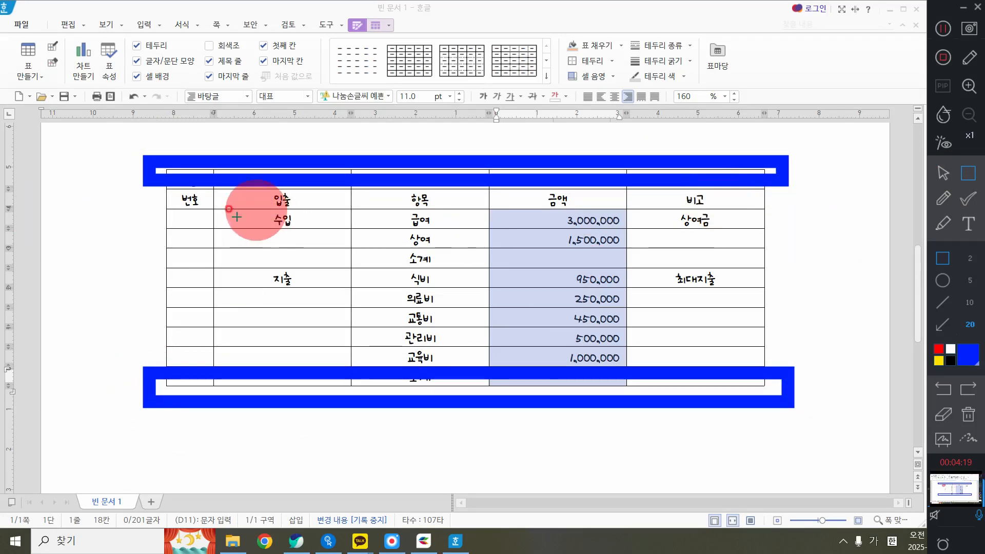
click(968, 414)
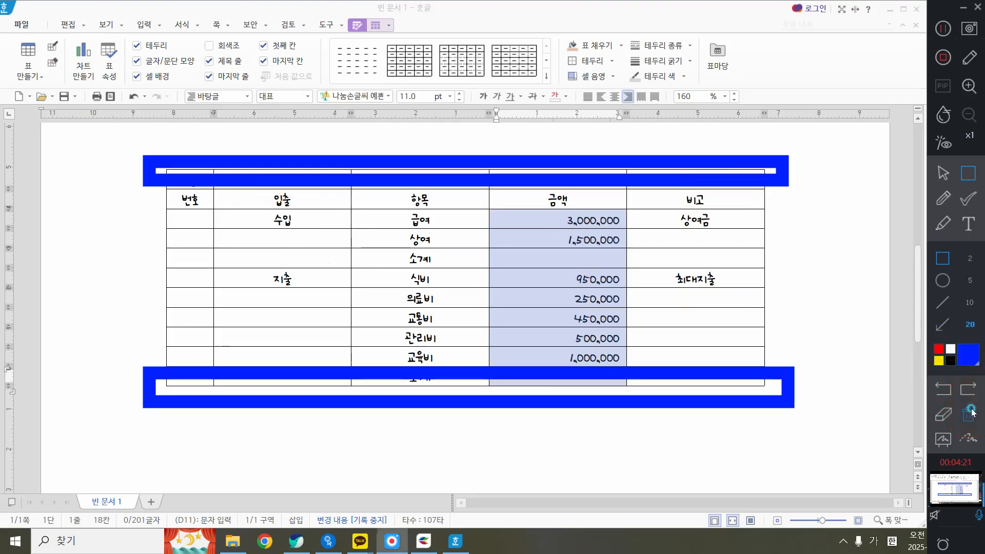
click(943, 173)
Give the whole table a green 0.5 mm double-line border along its top and bottom edges, using the apply-to-each-cell border settings
mouse_move(200, 177)
mouse_down()
mouse_move(440, 260)
mouse_move(725, 393)
mouse_up()
right_click(408, 142)
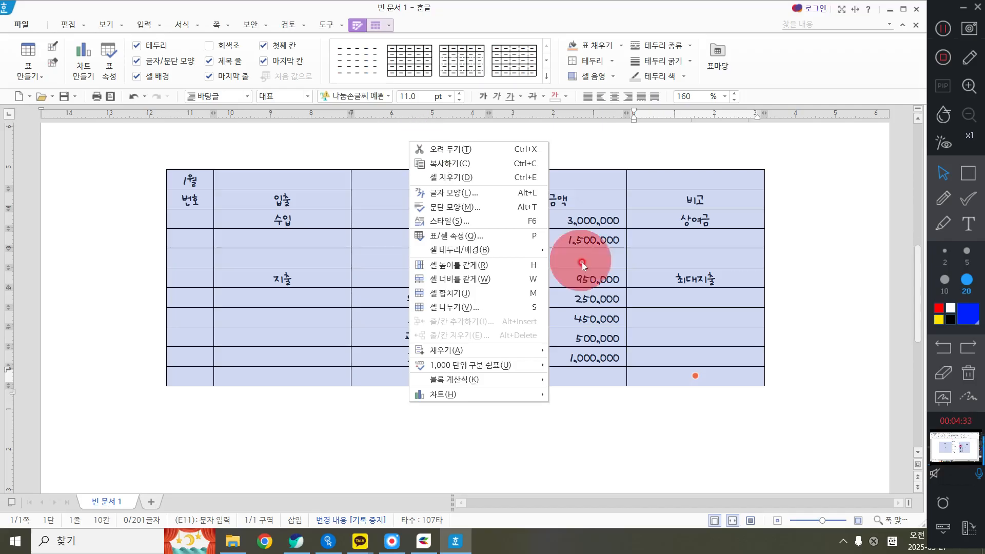
mouse_move(542, 257)
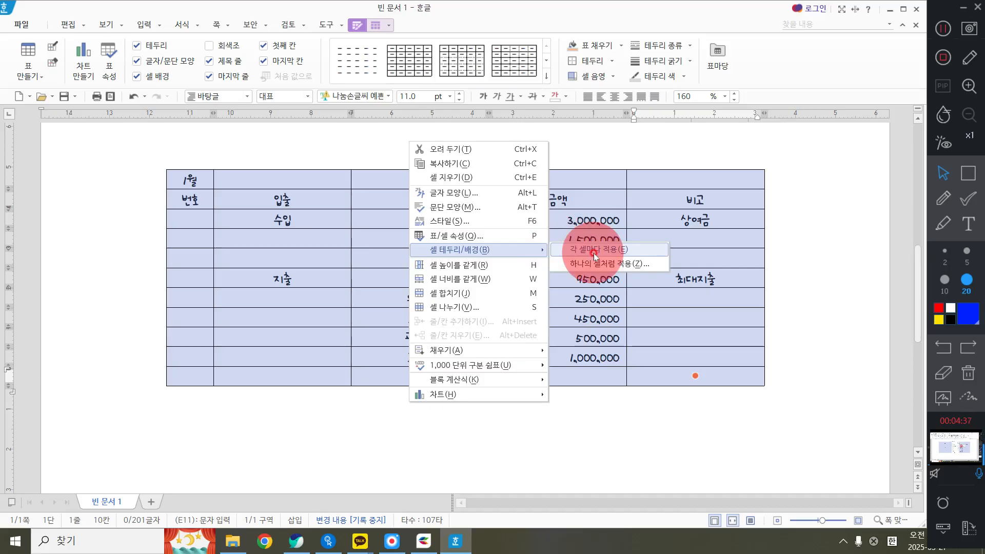
click(593, 254)
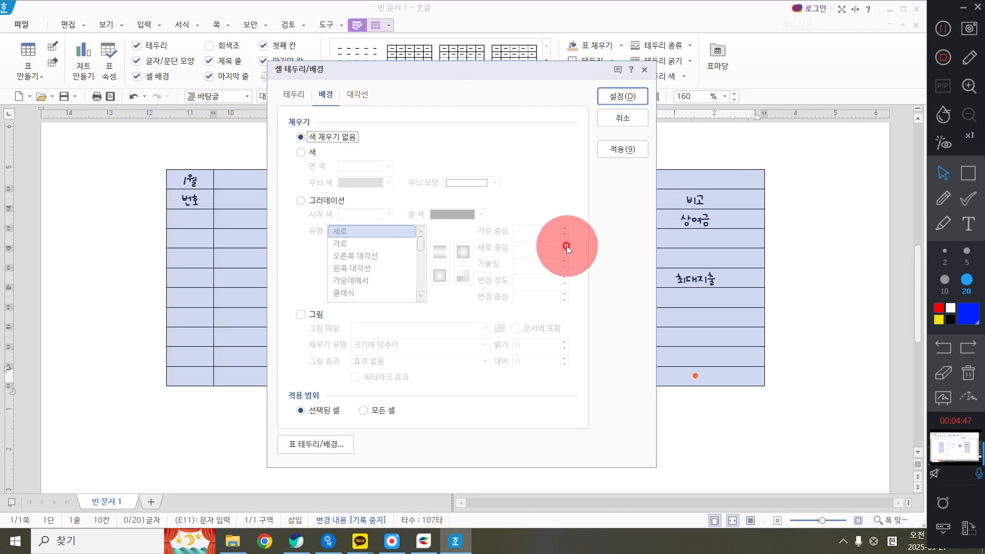
click(328, 101)
click(328, 100)
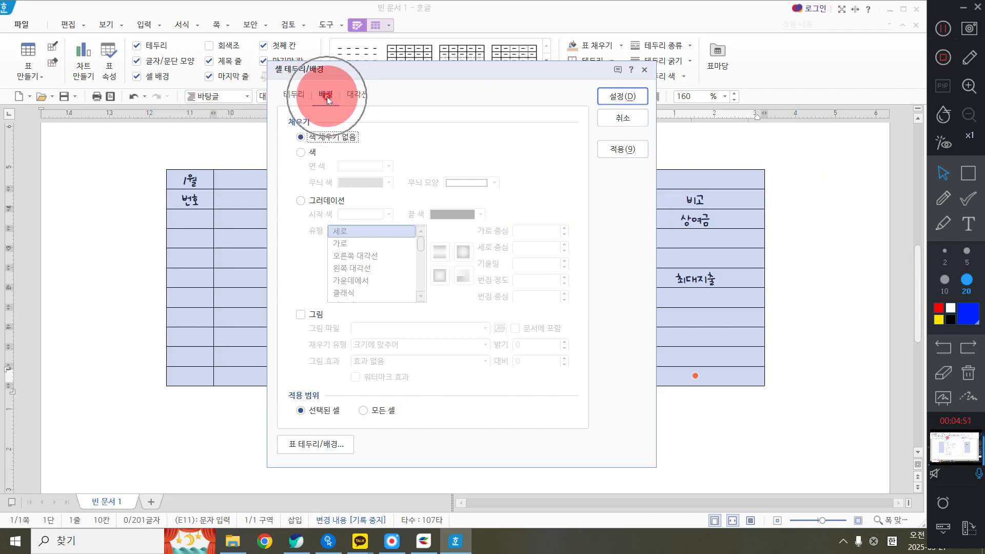
click(302, 96)
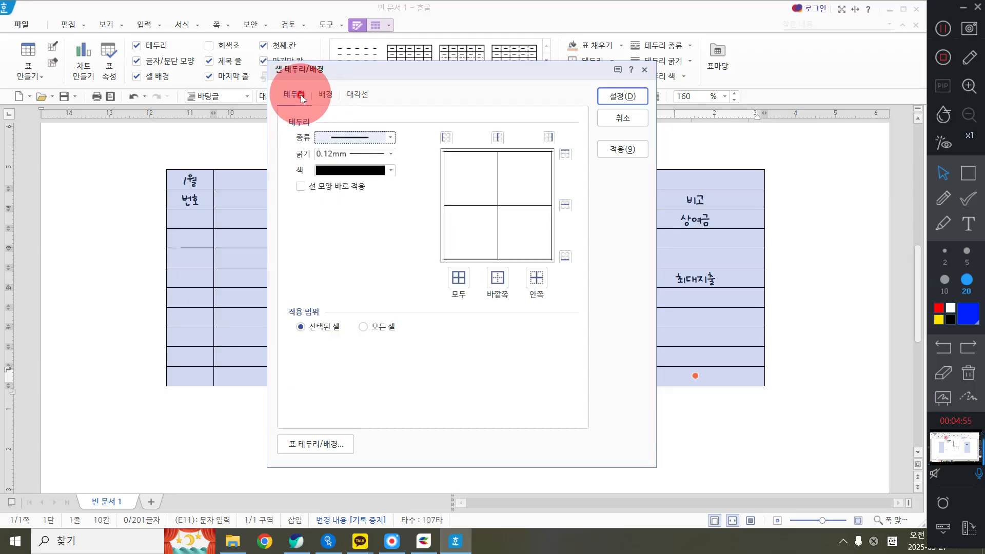
click(302, 99)
click(354, 139)
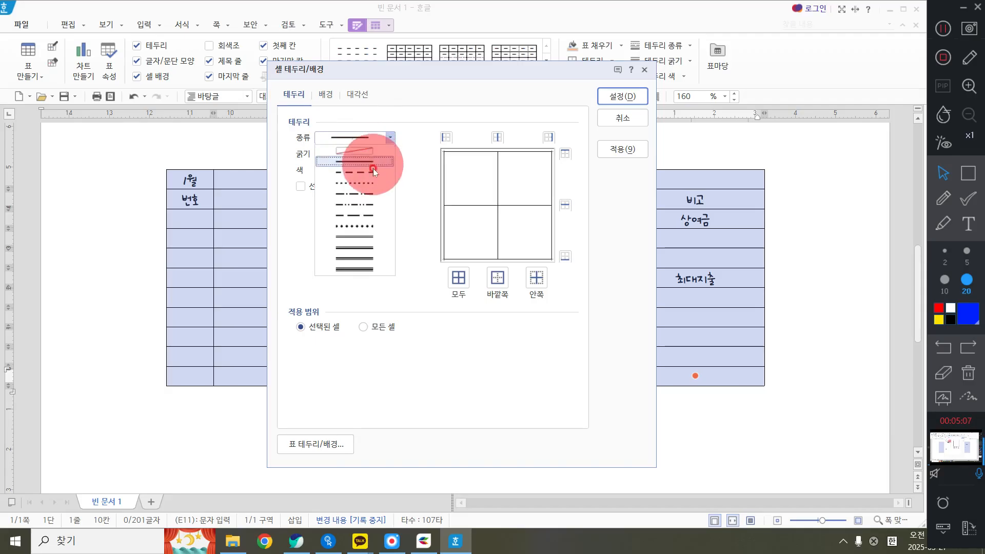
click(362, 238)
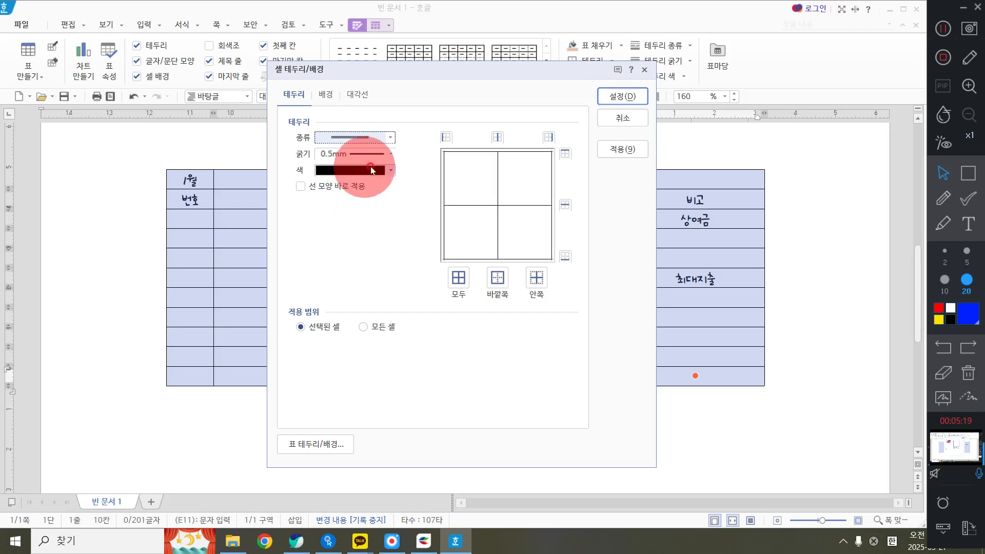
click(354, 170)
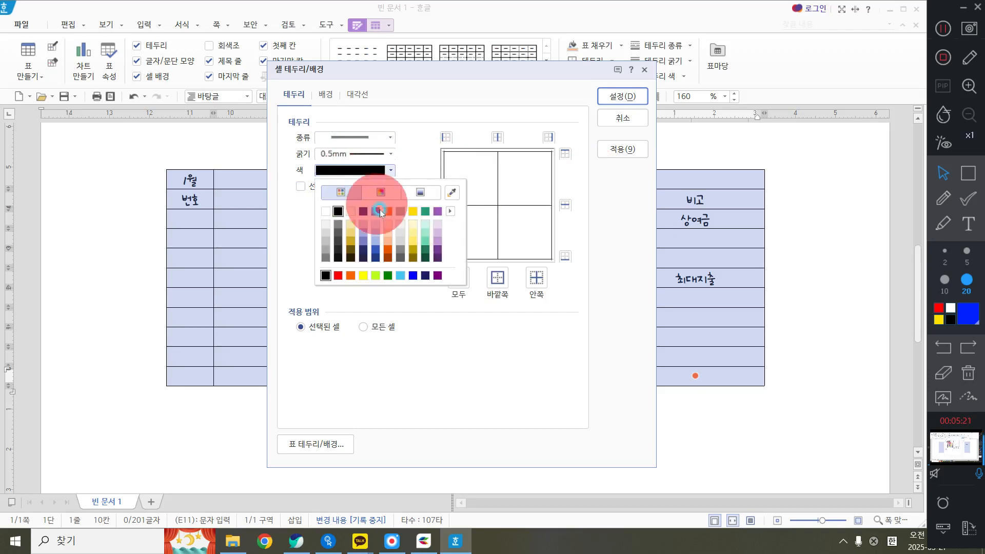
click(425, 211)
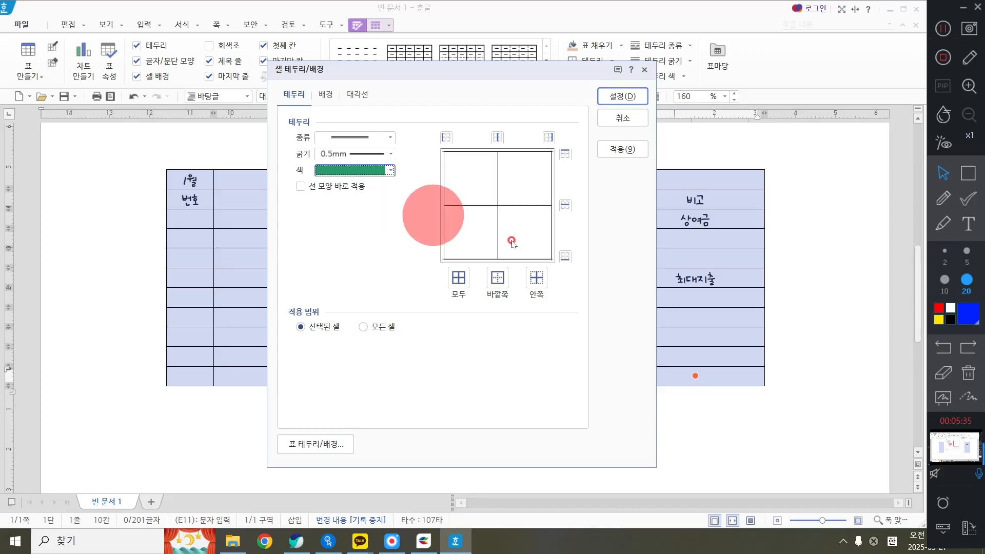
click(564, 155)
click(565, 257)
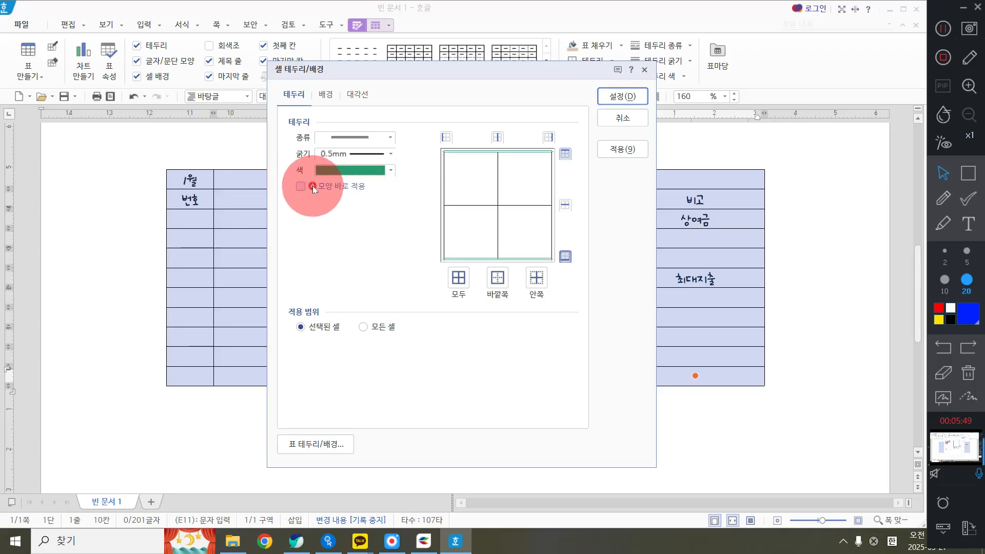
Set the table's left and right outer borders to no line (없음), apply the border settings and deselect the table
click(351, 139)
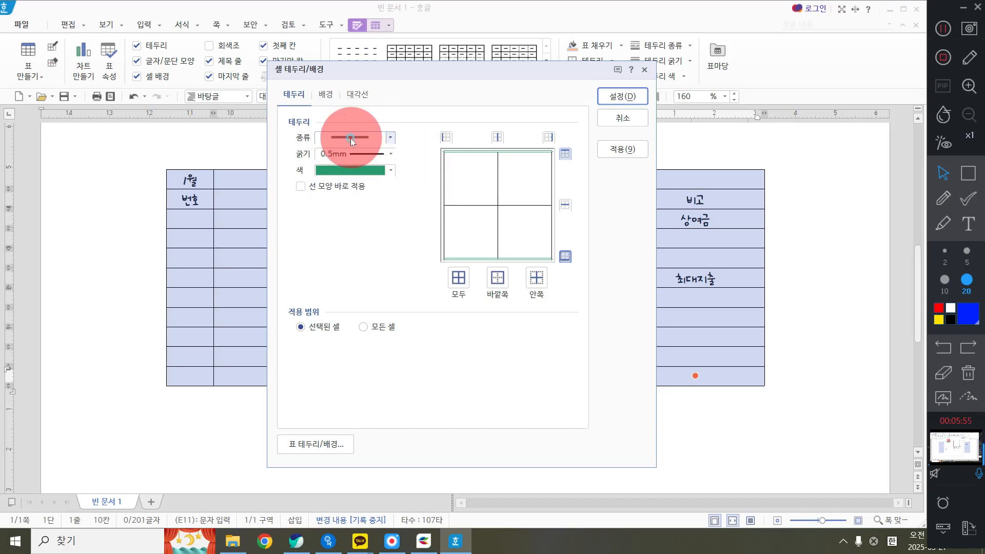
click(349, 138)
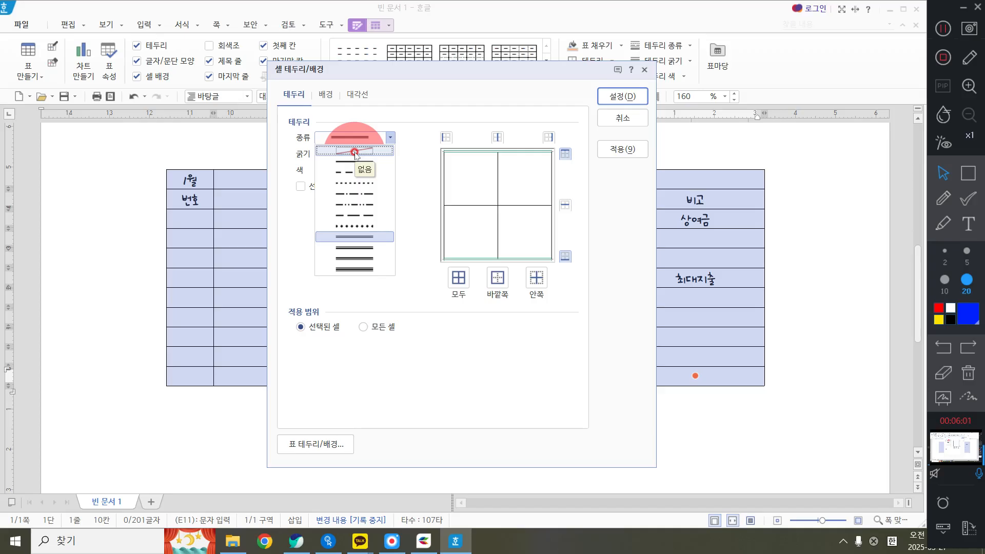
click(355, 152)
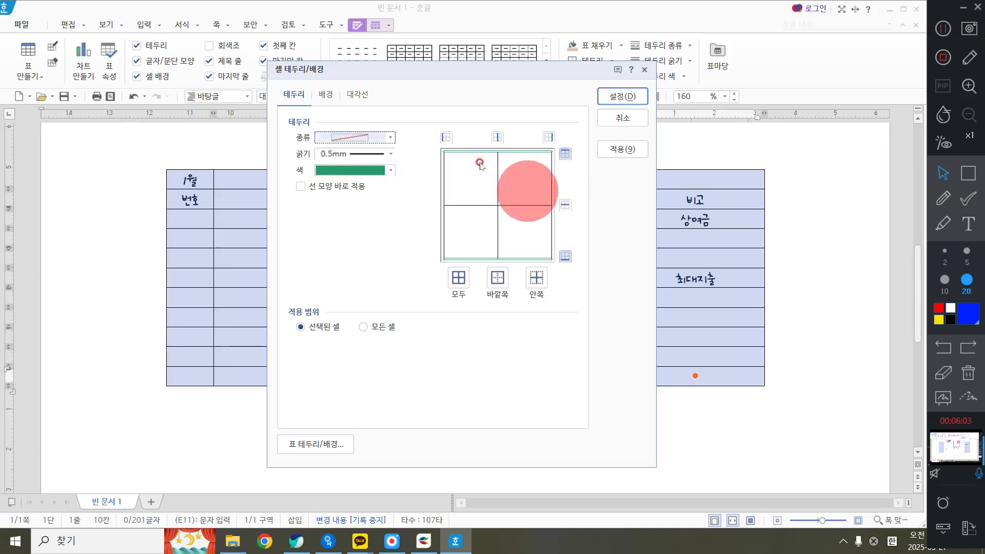
click(441, 150)
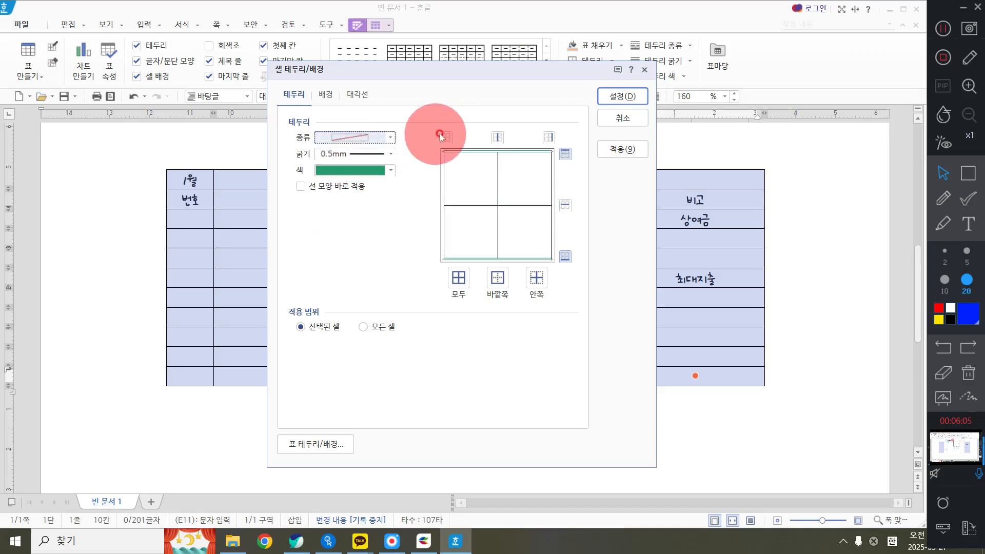
click(445, 136)
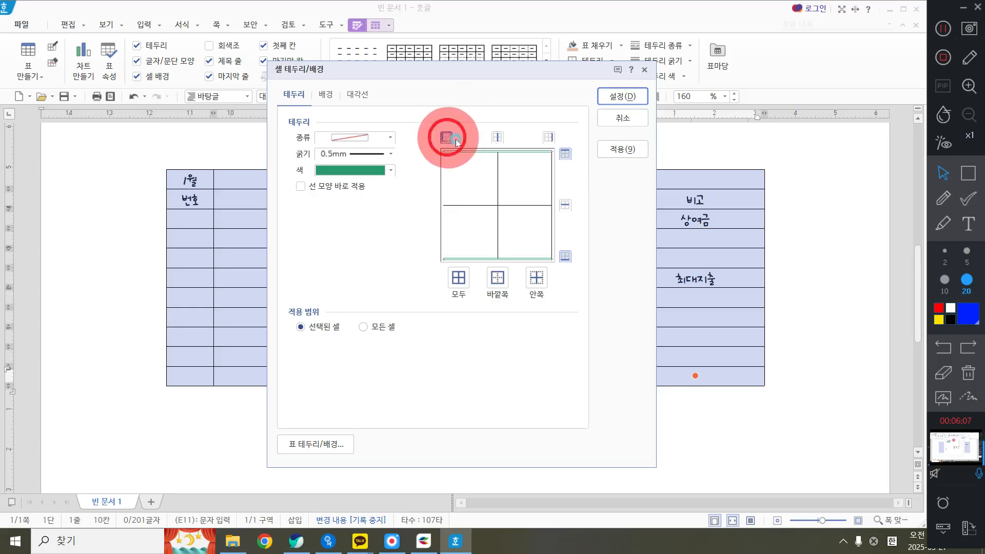
click(533, 142)
click(548, 138)
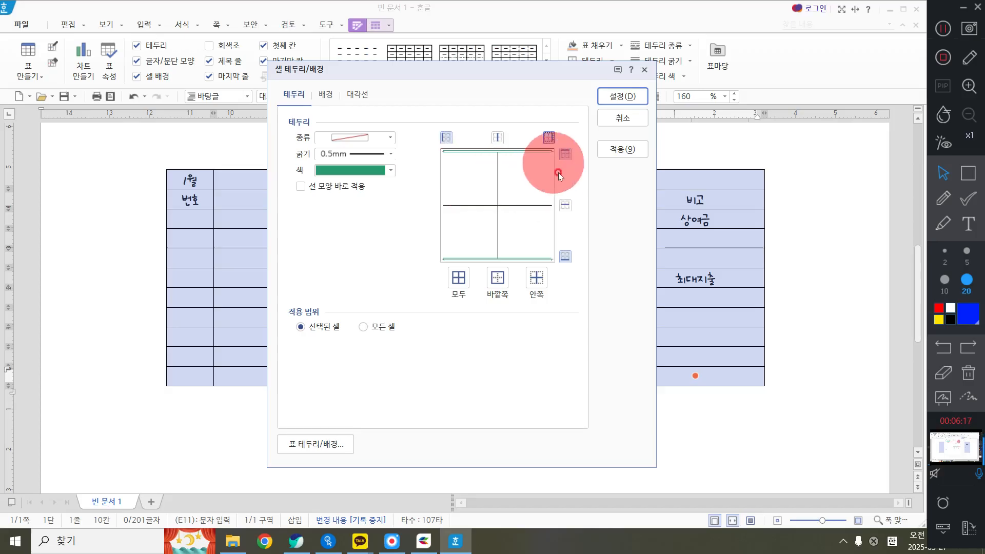
click(640, 96)
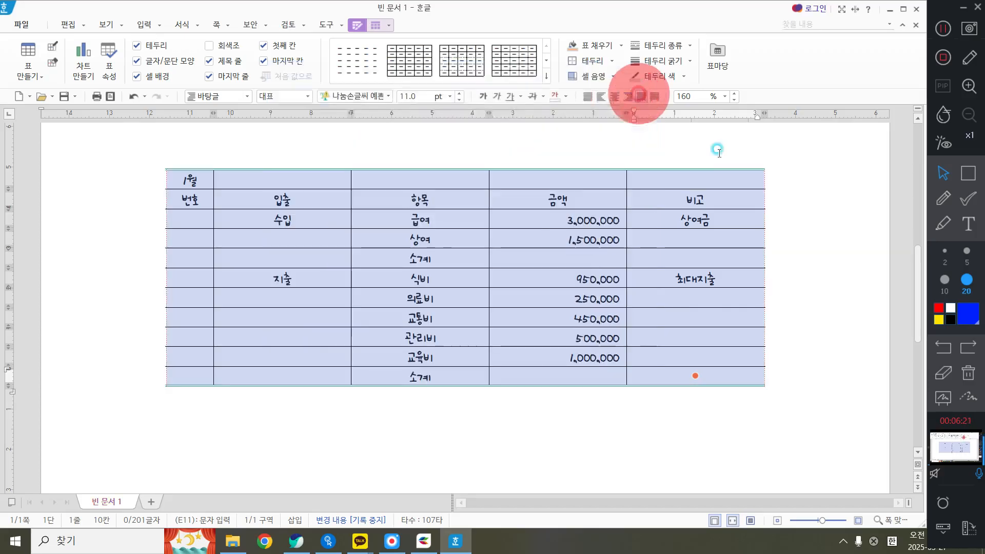
click(820, 347)
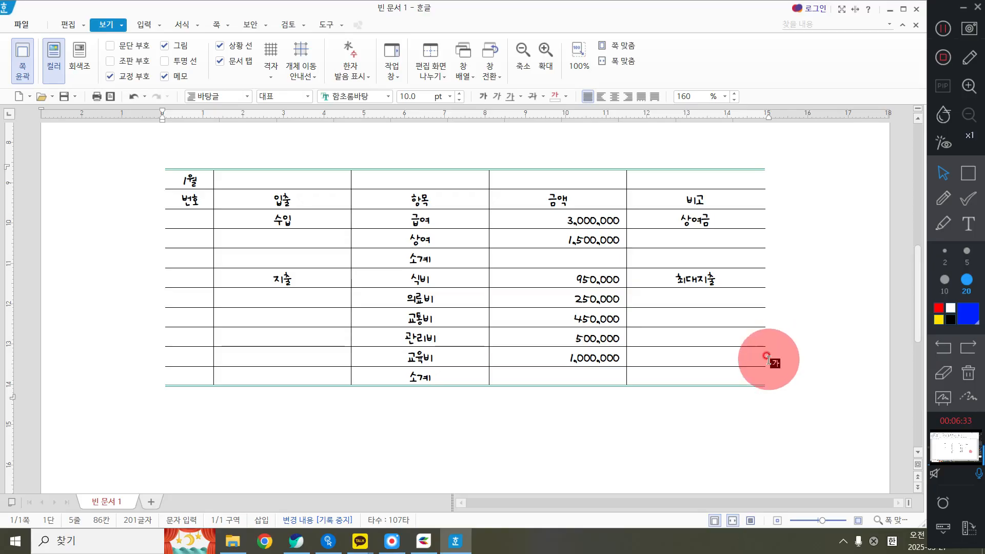
click(540, 280)
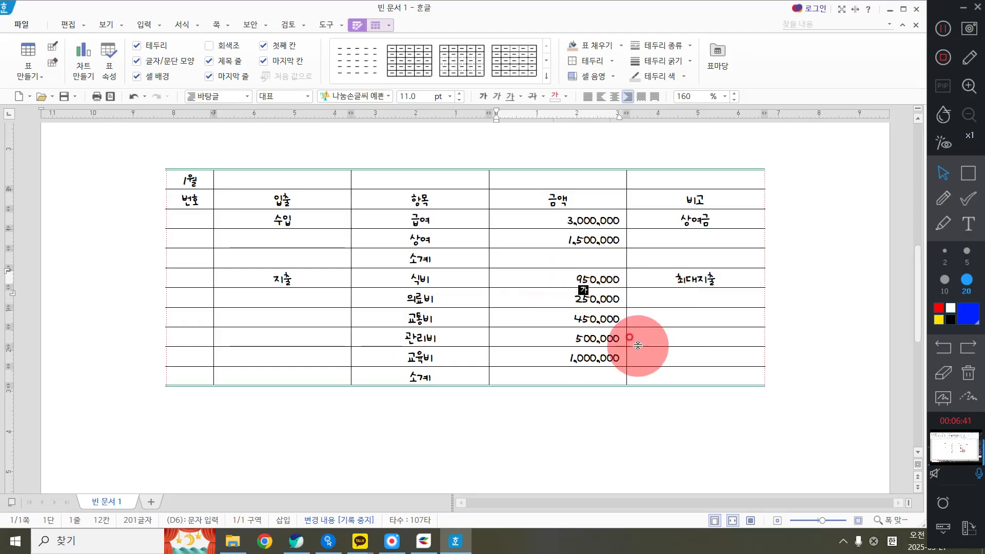
click(794, 266)
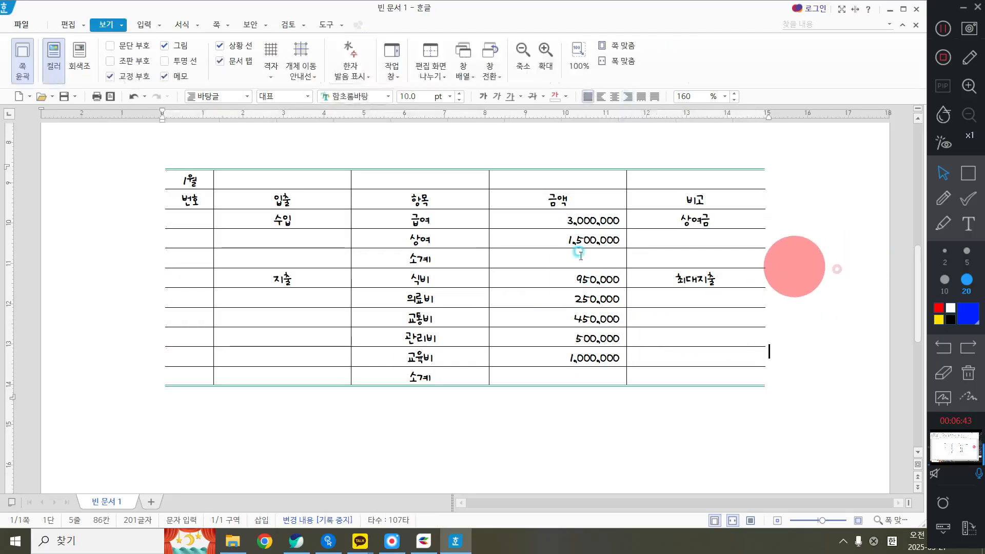
drag(190, 205, 692, 206)
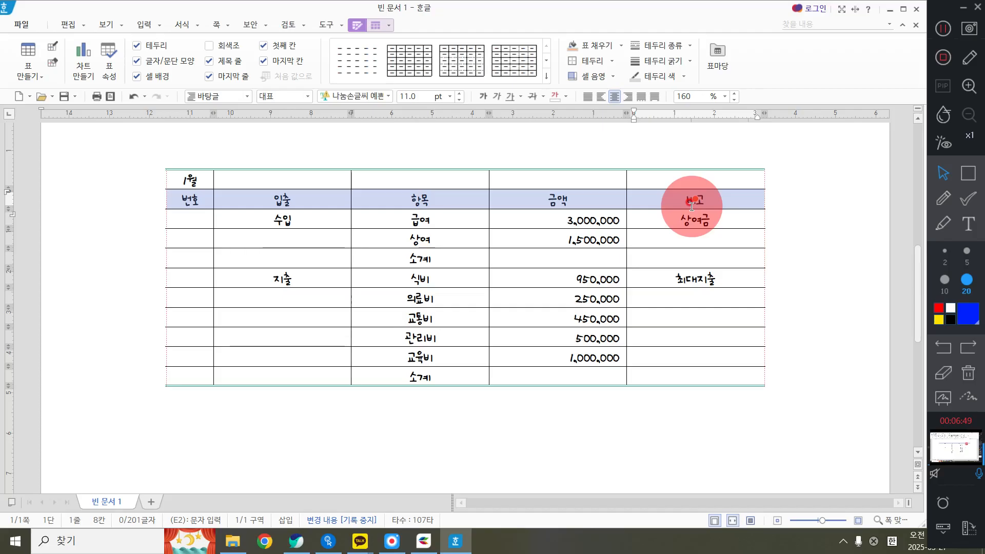
drag(192, 183, 719, 203)
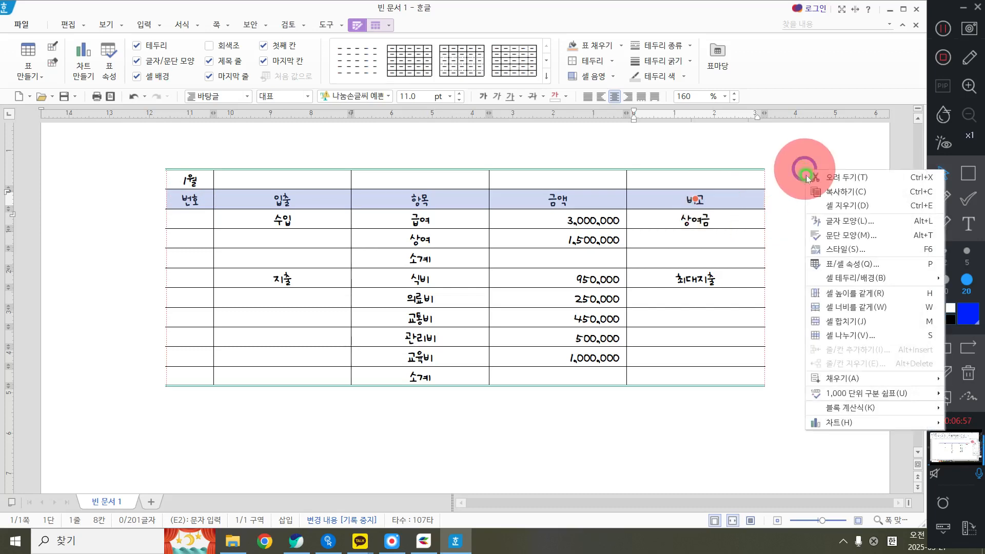
right_click(804, 169)
mouse_move(847, 283)
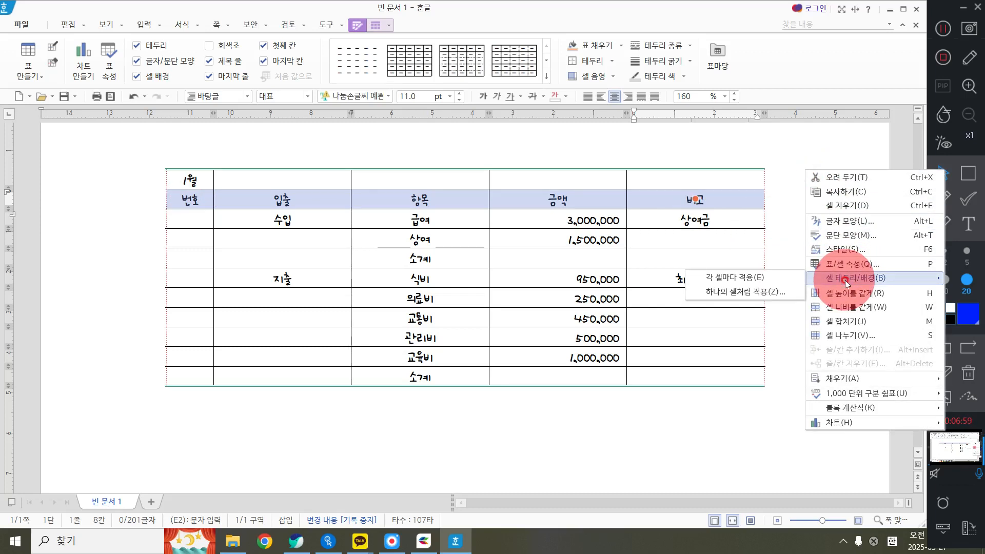
click(765, 280)
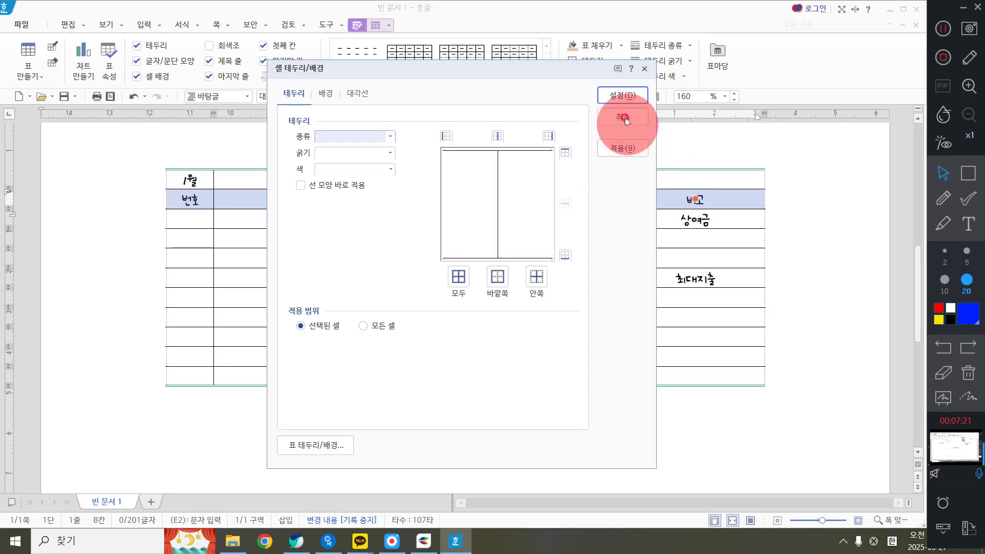
click(623, 96)
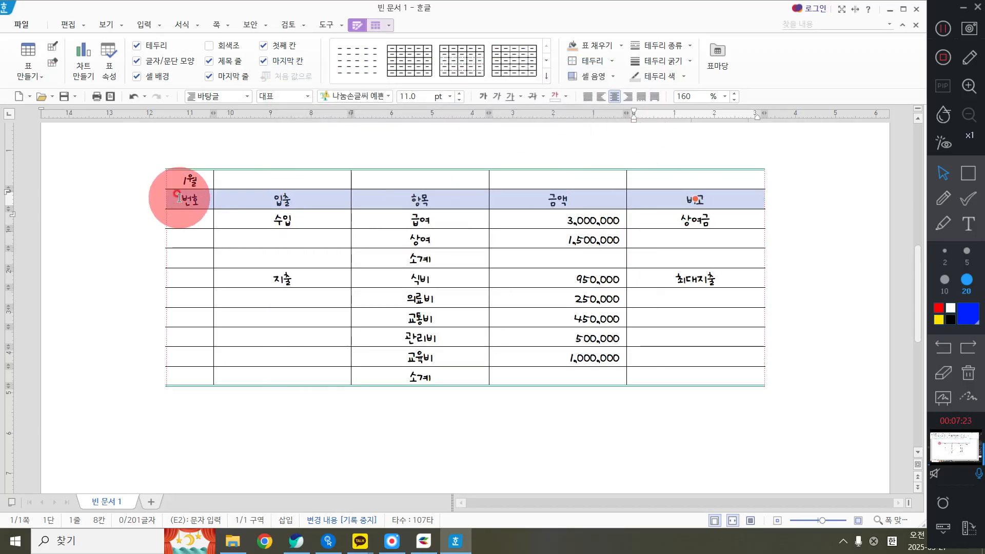
click(943, 28)
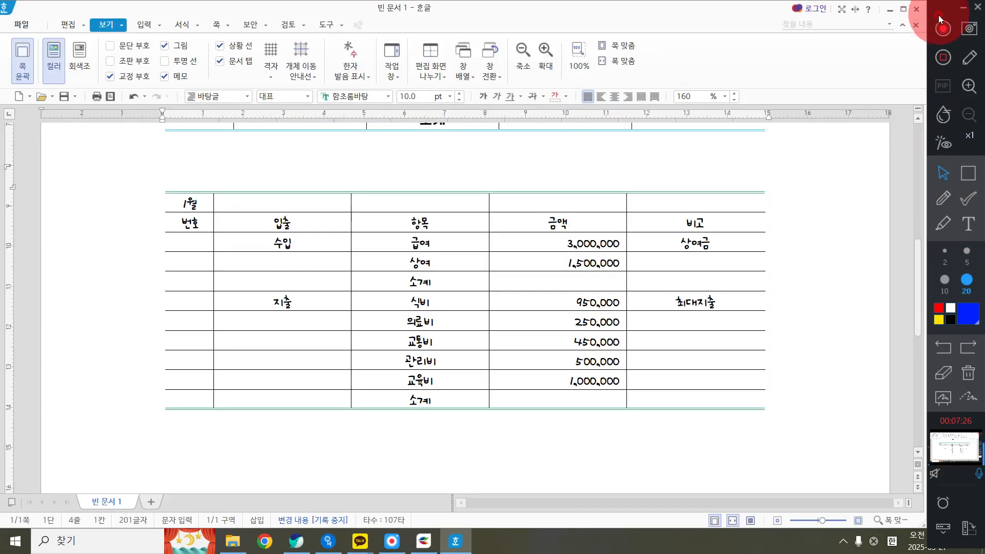
Fill the header row from 번호 to 비고 with a solid orange background colour and deselect it
drag(180, 225, 687, 218)
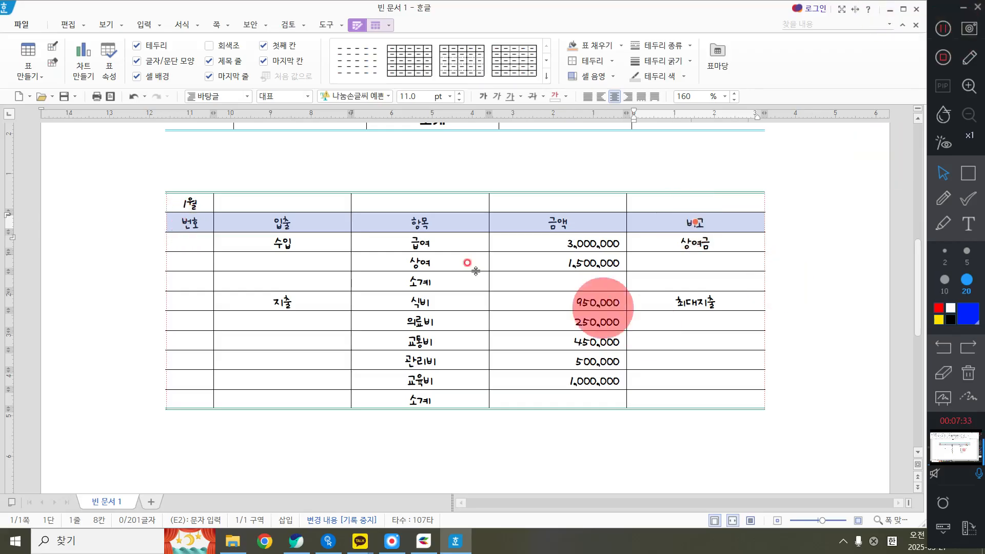
right_click(451, 155)
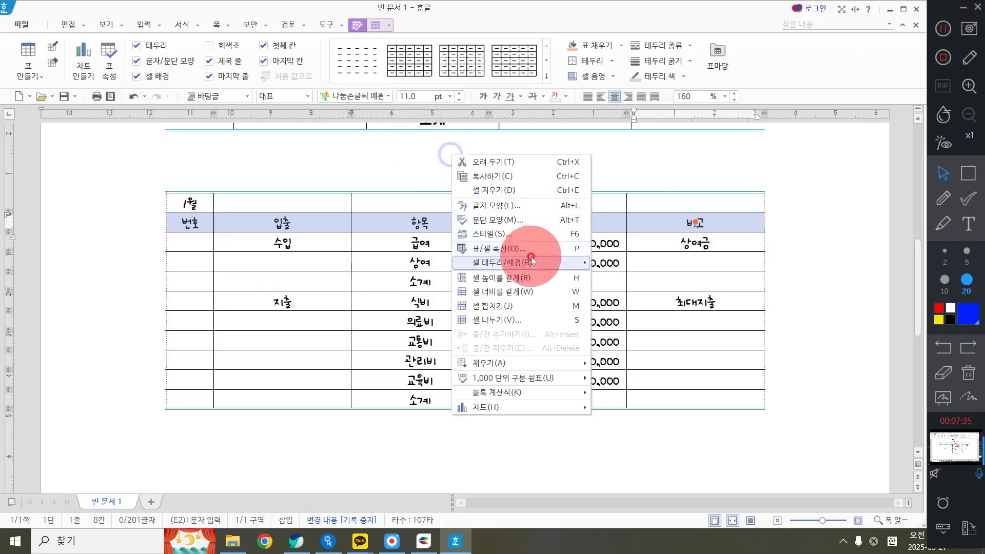
mouse_move(564, 262)
click(629, 265)
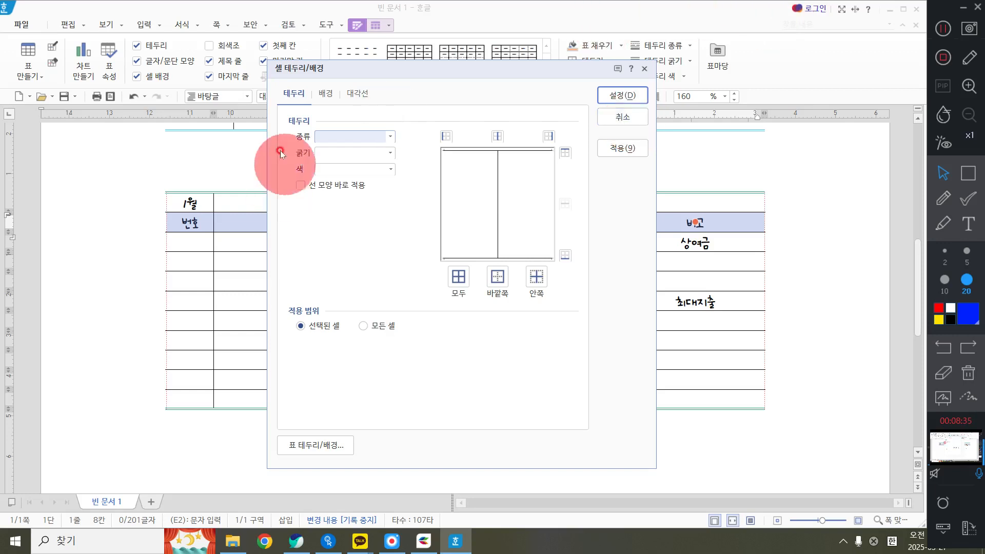
click(326, 94)
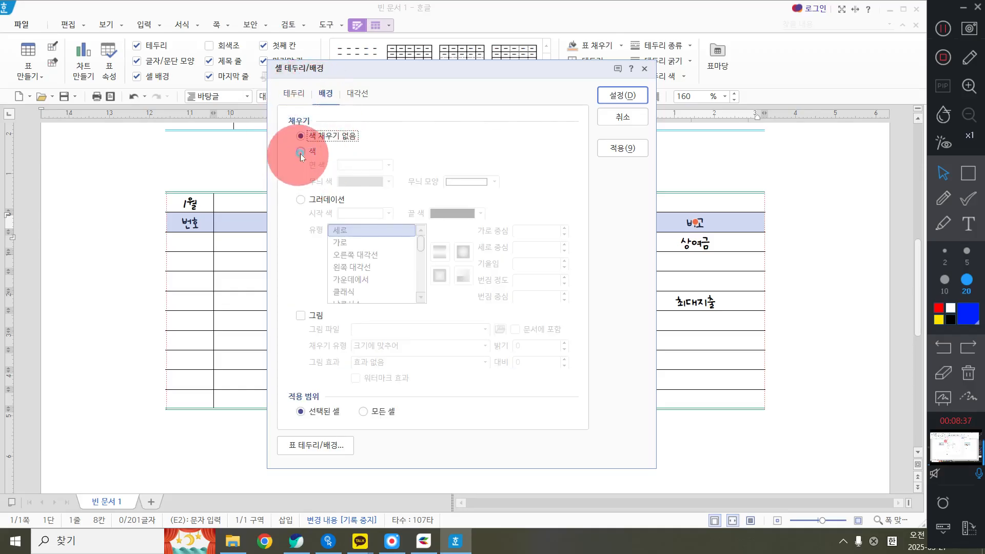
click(302, 151)
click(353, 168)
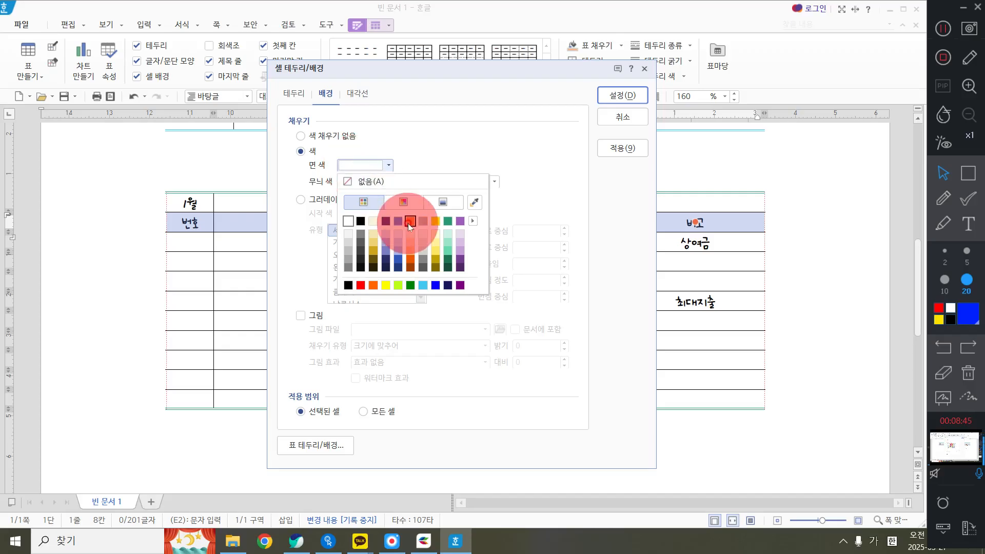
click(410, 222)
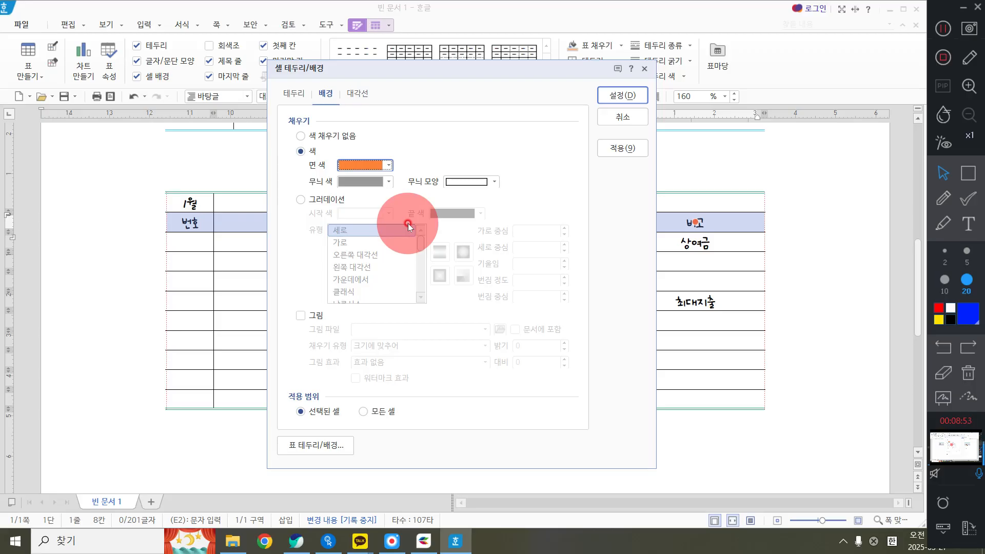
click(630, 96)
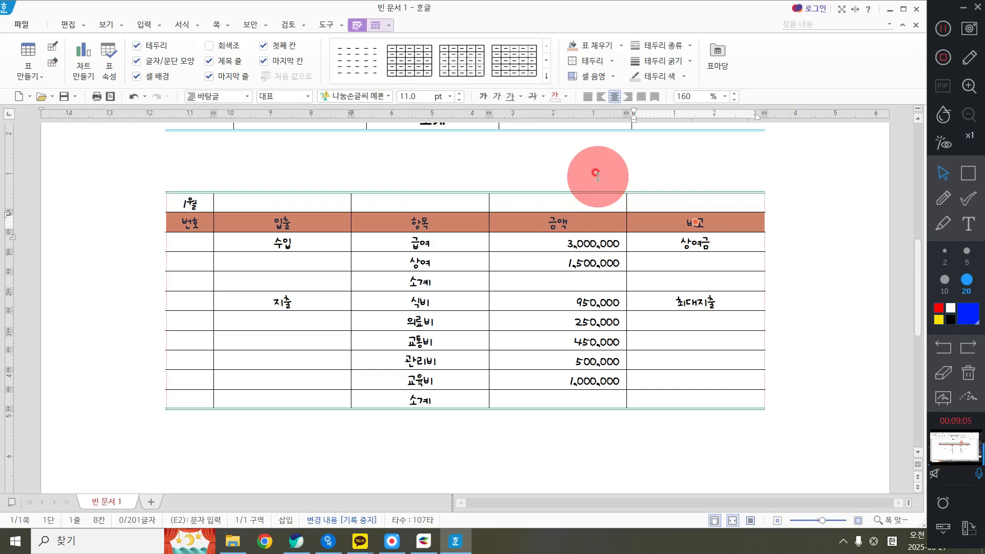
click(816, 293)
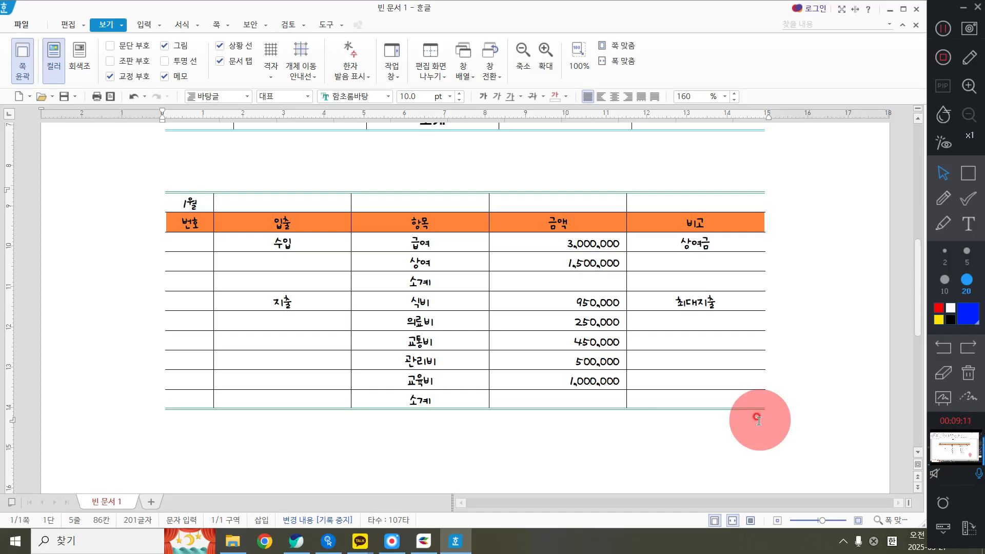
scroll(759, 420, up, 3)
scroll(759, 420, up, 6)
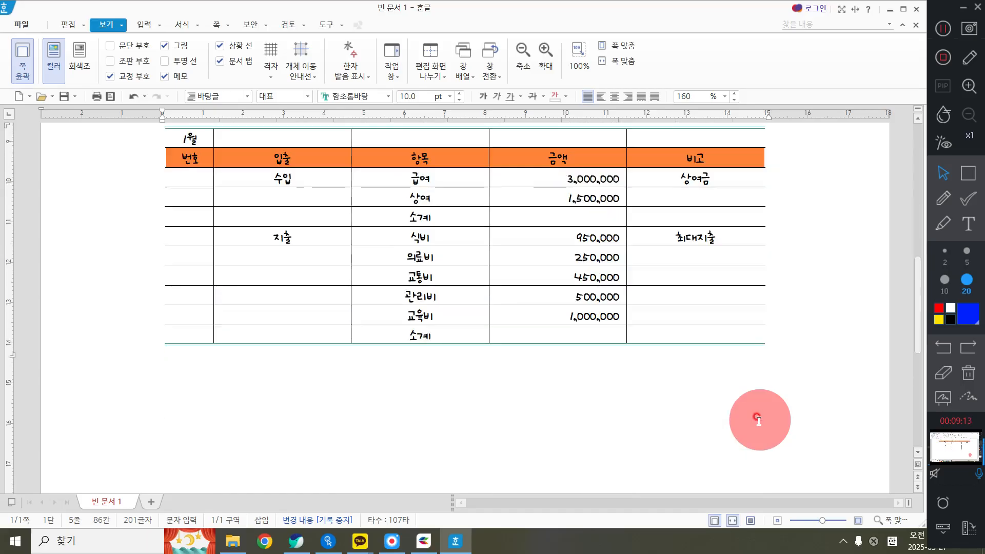
scroll(736, 422, down, 5)
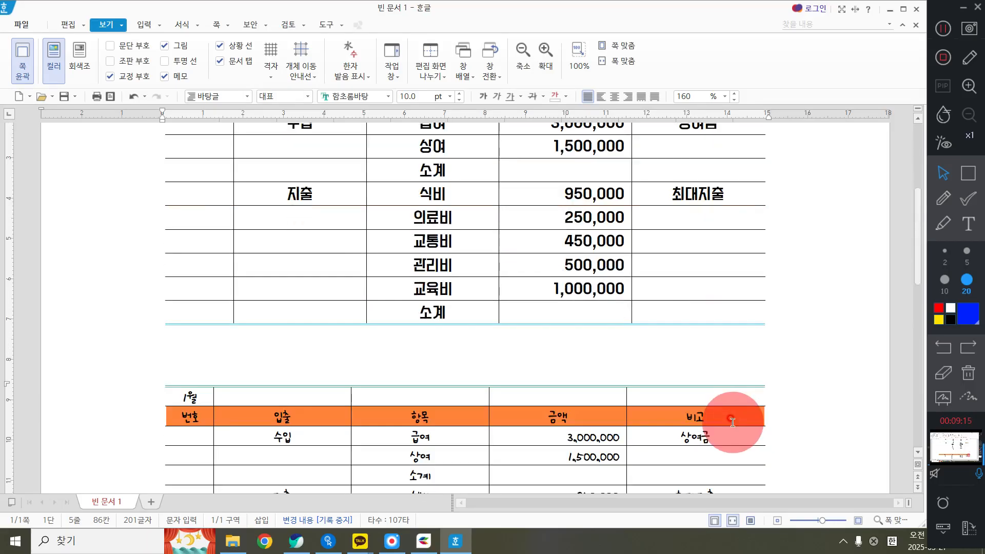
scroll(821, 382, down, 8)
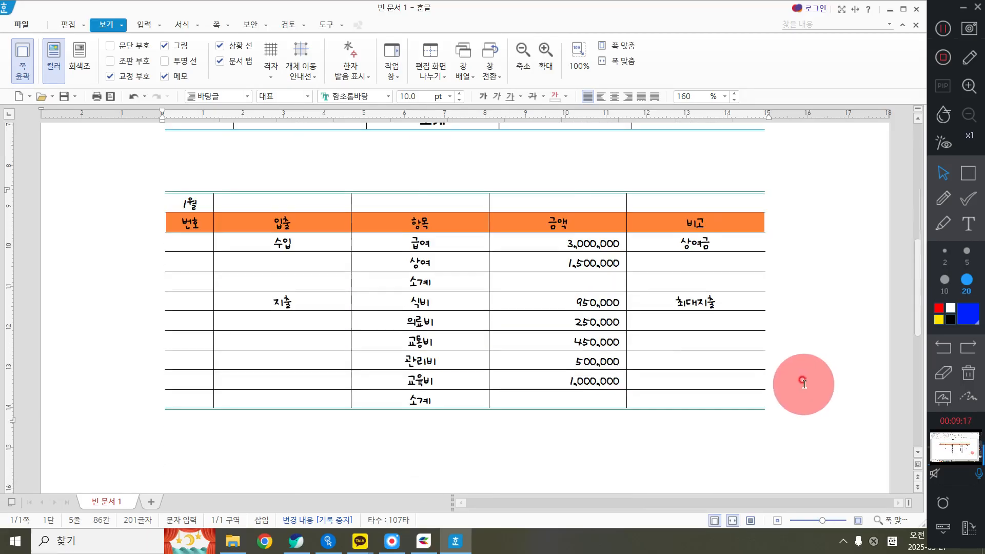
scroll(790, 346, up, 3)
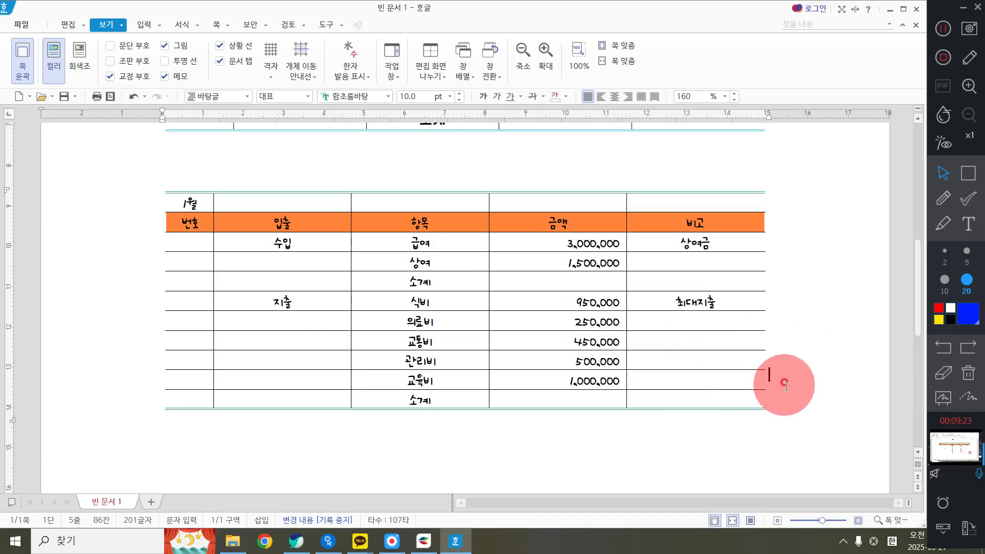
Show the paragraph marks (문단 부호) and add three blank lines after the lower table
click(121, 46)
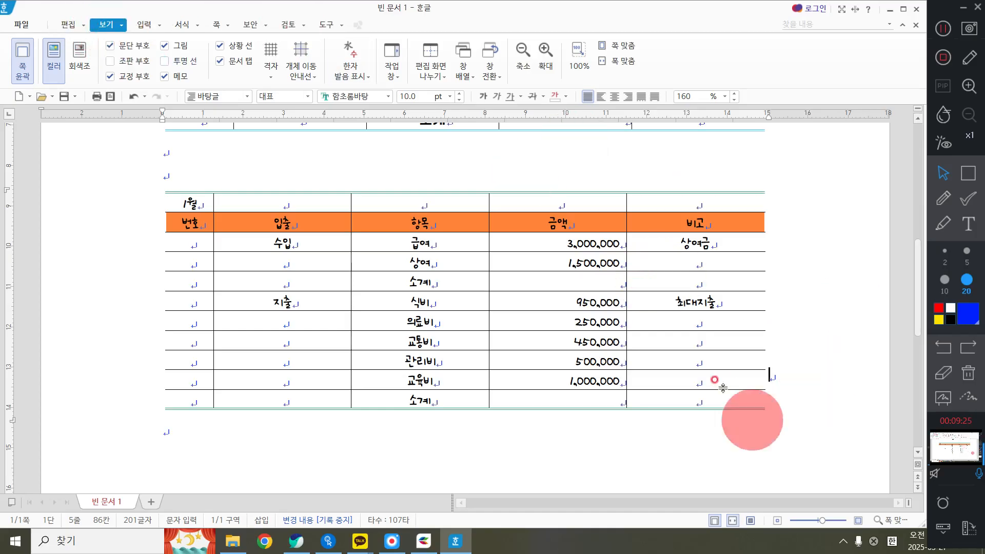
click(784, 374)
click(783, 374)
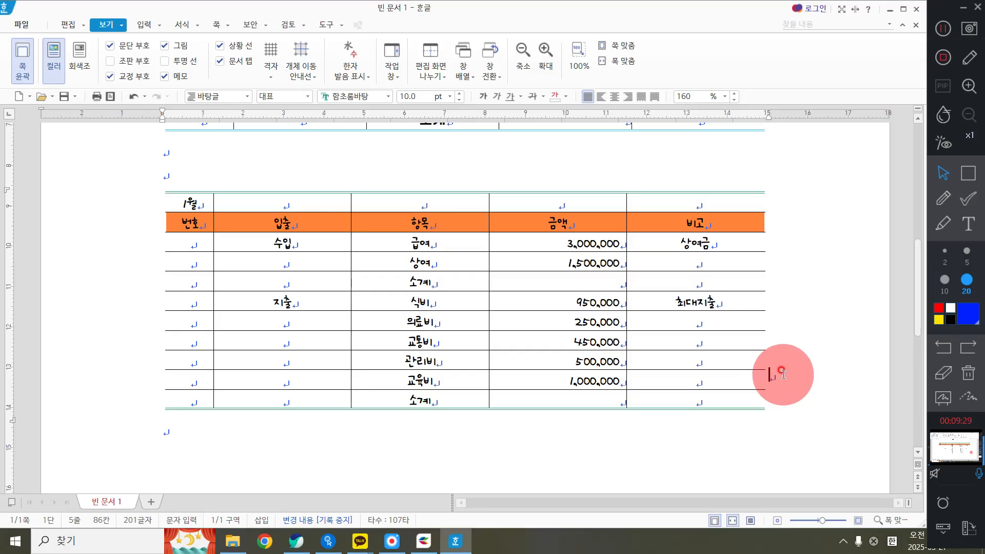
key(Return)
key(Return)
key(Return)
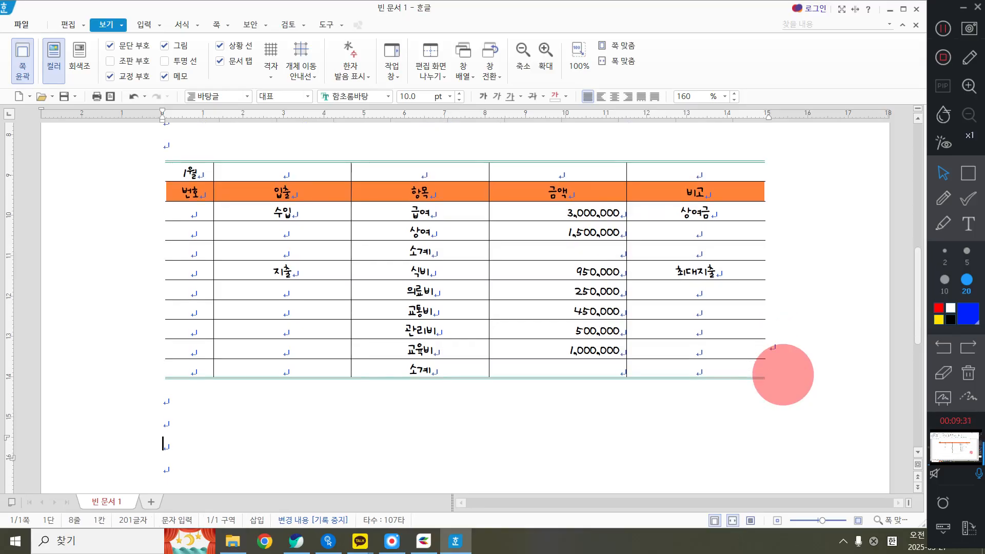
scroll(777, 385, down, 5)
scroll(772, 389, up, 5)
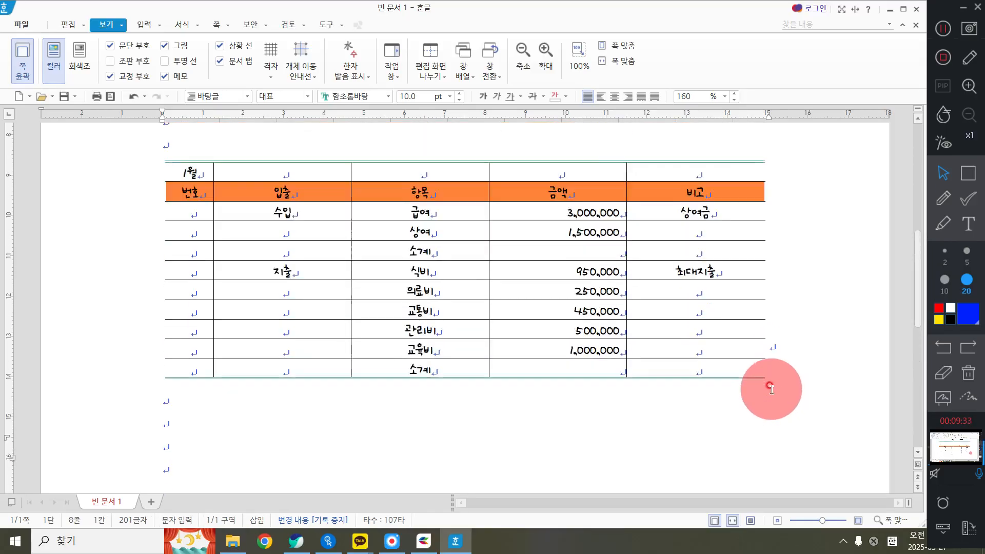
scroll(352, 403, down, 1)
scroll(242, 347, up, 2)
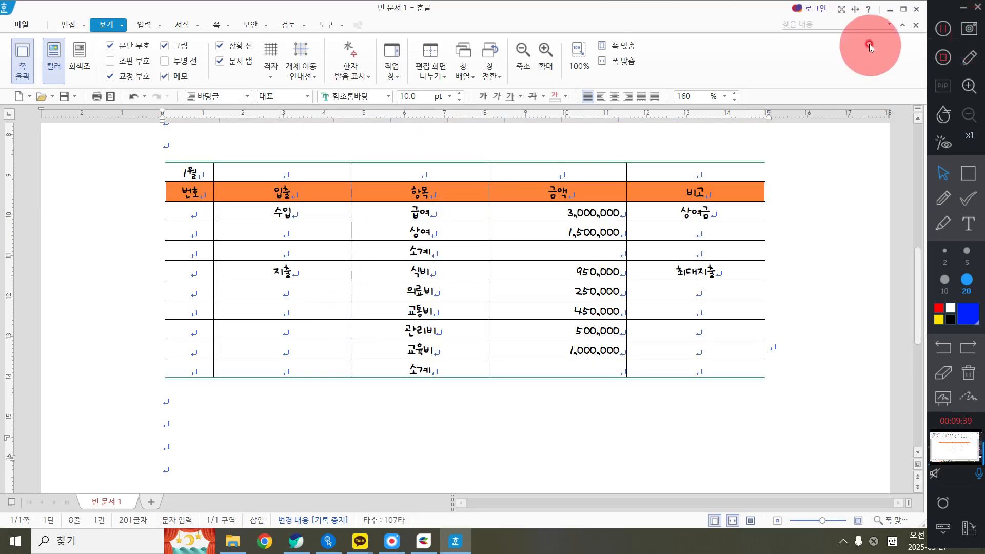
click(939, 30)
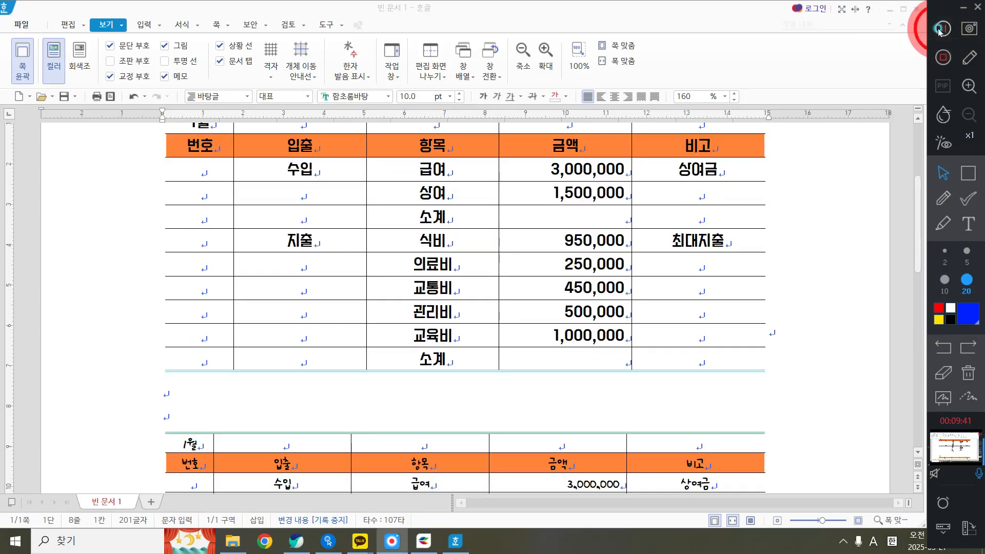
scroll(800, 298, up, 2)
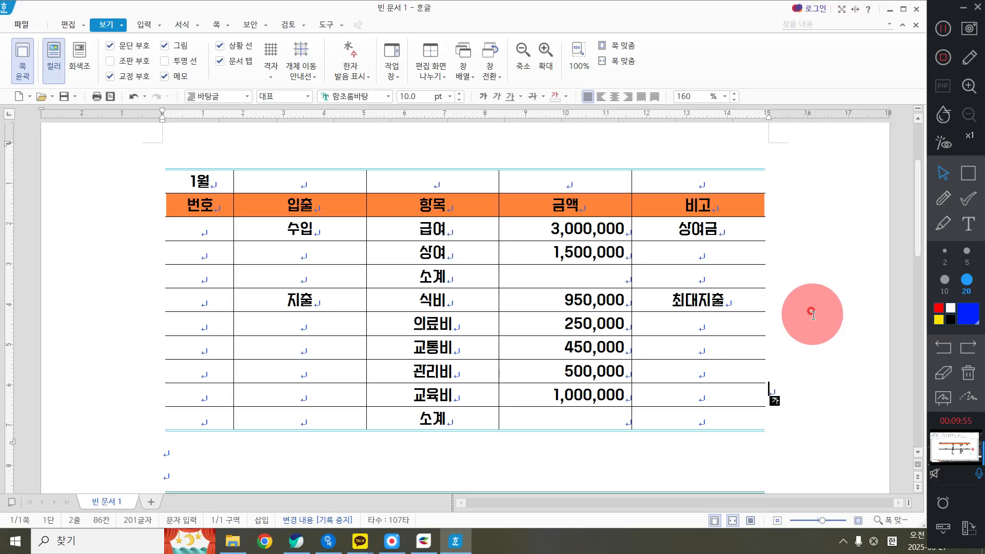
click(945, 29)
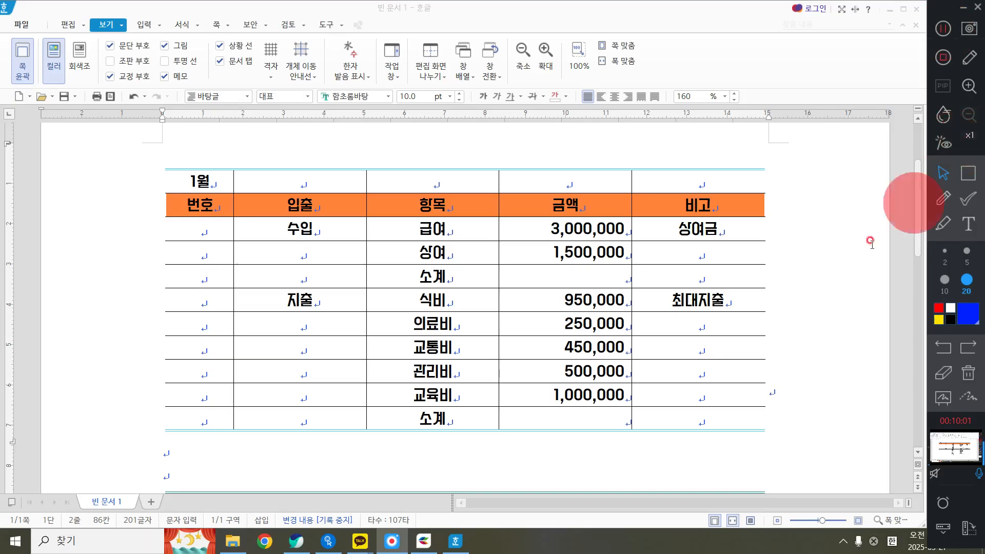
Insert a new row below the last 소계 row of the upper table
click(439, 415)
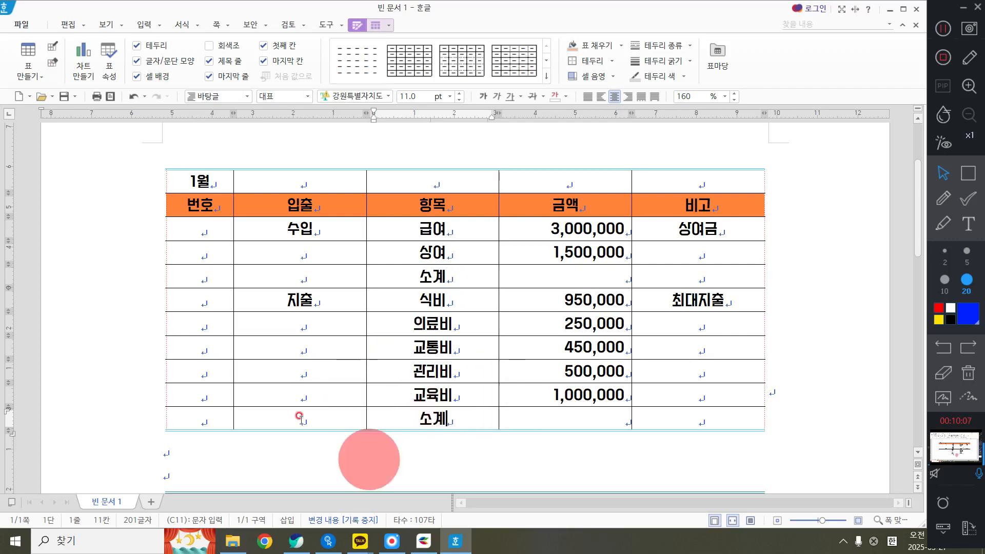
scroll(865, 334, up, 2)
scroll(839, 343, up, 2)
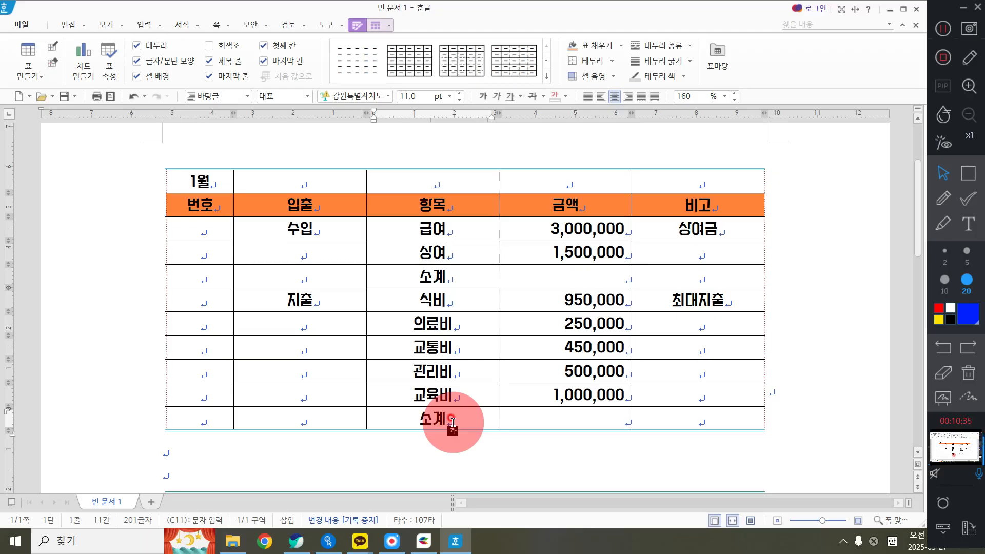
click(376, 25)
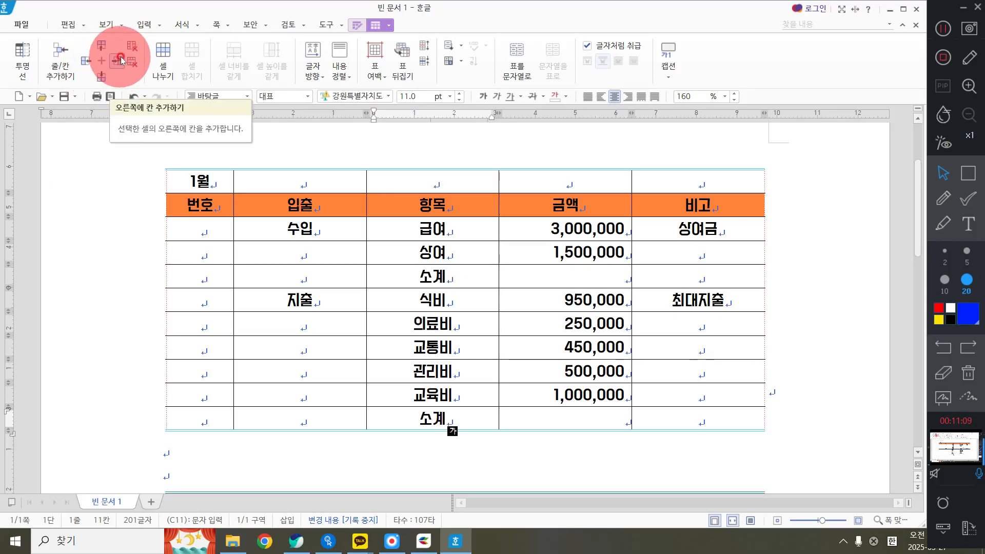
click(102, 78)
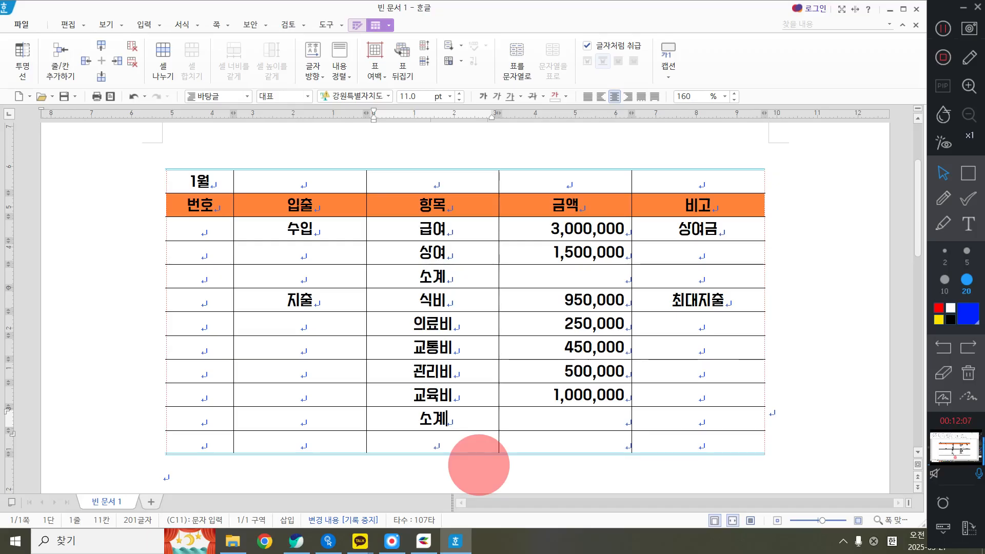
Enter 잔액 in the first cell of the new last row of the upper table
key(Down)
key(Down)
key(Left)
key(Down)
key(Left)
key(Left)
key(Left)
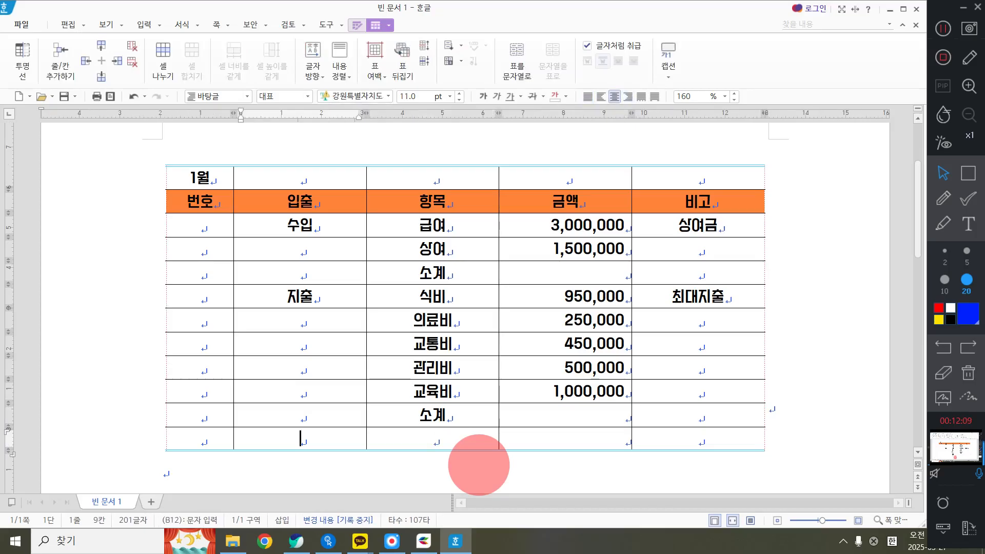
key(Left)
text(잔액)
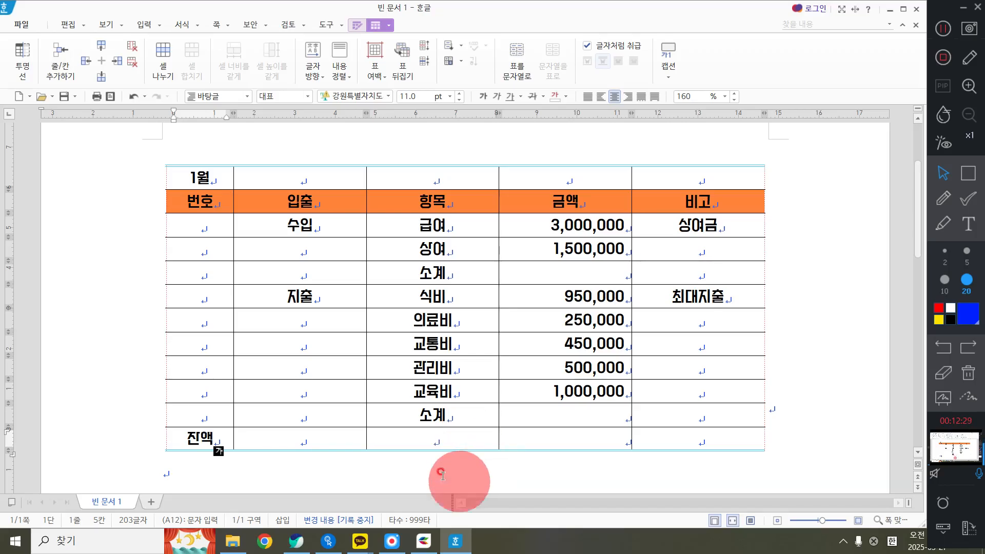
click(968, 173)
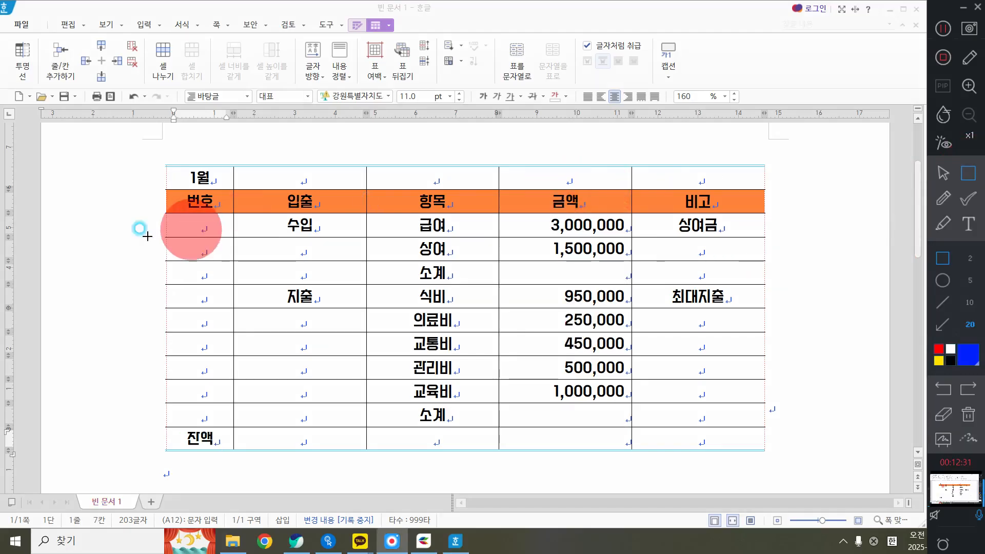
mouse_move(226, 199)
mouse_down()
mouse_move(281, 255)
mouse_move(381, 289)
mouse_up()
mouse_move(232, 285)
mouse_down()
mouse_move(313, 394)
mouse_move(343, 418)
mouse_move(375, 425)
mouse_up()
mouse_move(157, 426)
mouse_down()
mouse_move(264, 439)
mouse_move(440, 435)
mouse_move(511, 458)
mouse_move(488, 450)
mouse_move(495, 458)
mouse_up()
click(968, 414)
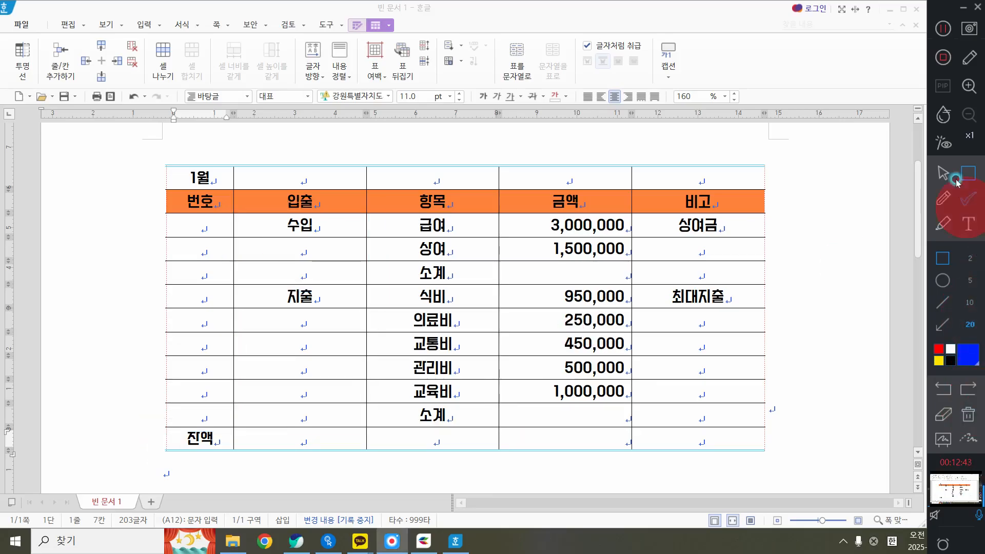
click(943, 173)
Merge the 수입 cell with the two empty cells below it in the 입출 column
drag(284, 224, 285, 268)
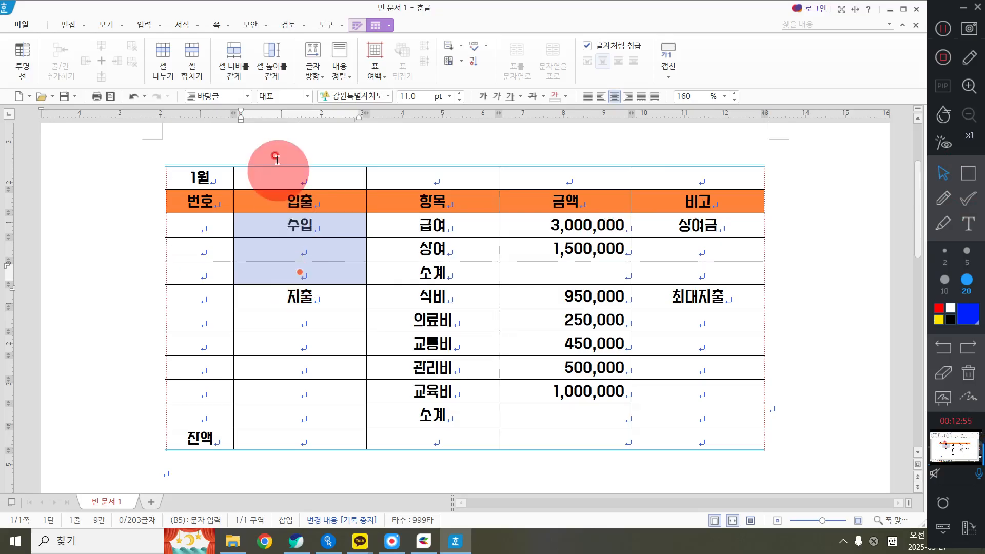
right_click(308, 136)
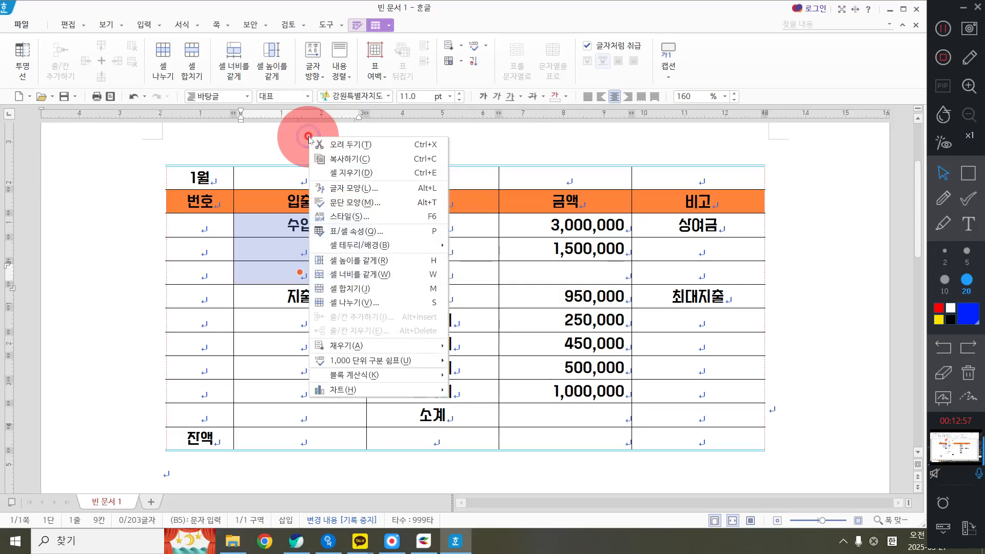
click(341, 293)
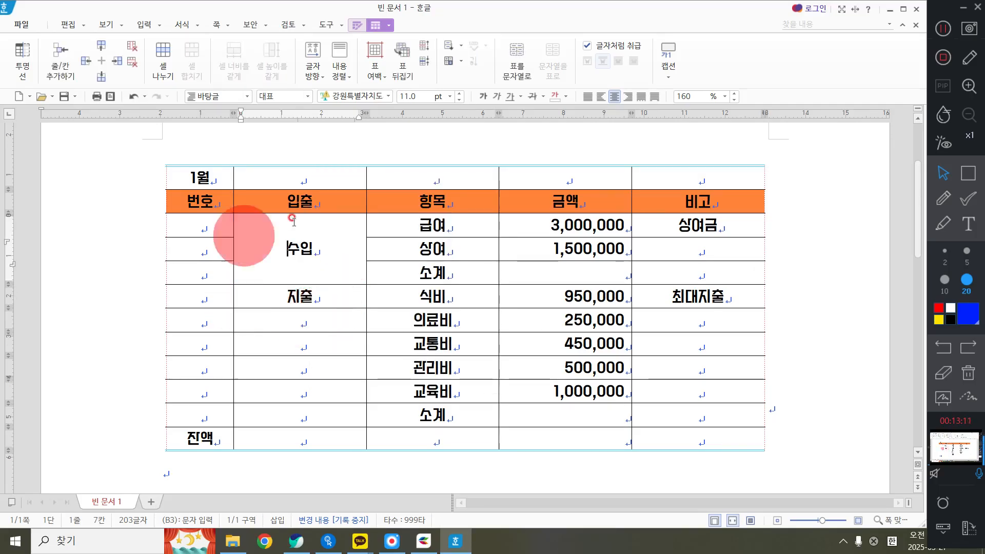
Merge the 지출 cell with the empty cells below it, down to the last 소계 row
drag(281, 297, 311, 416)
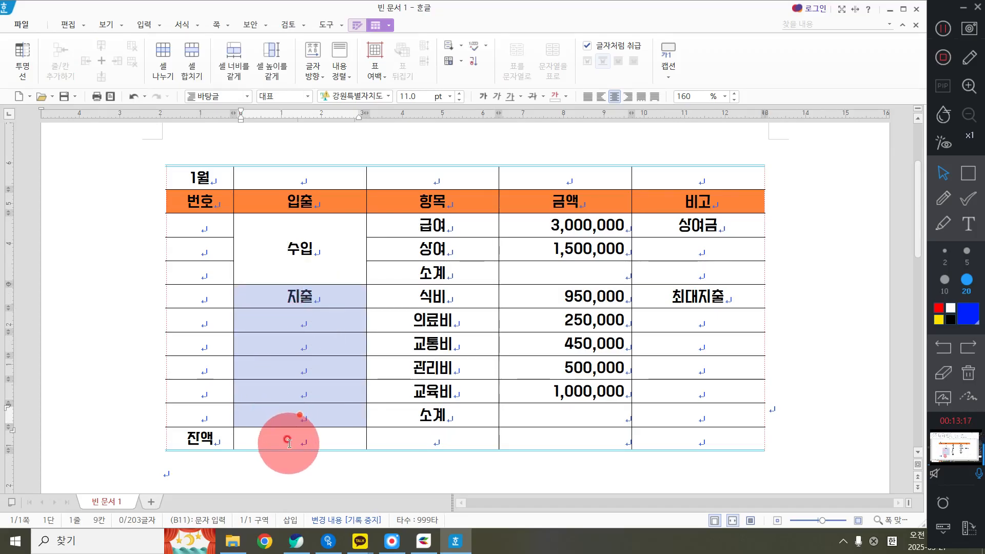
right_click(359, 142)
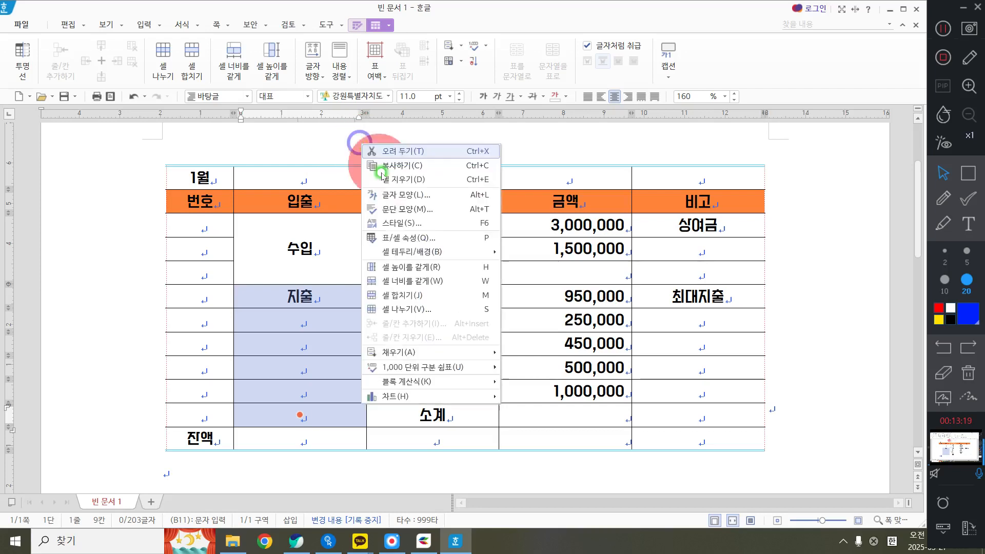
click(411, 295)
click(296, 354)
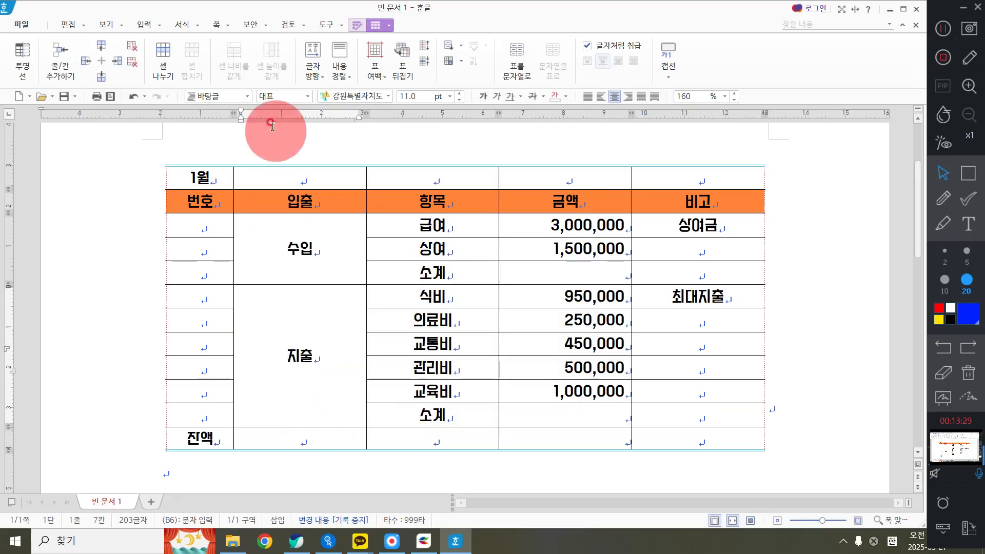
Merge all five cells of the 1월 title row into one cell across the table
drag(206, 175, 712, 179)
click(371, 148)
drag(208, 176, 686, 171)
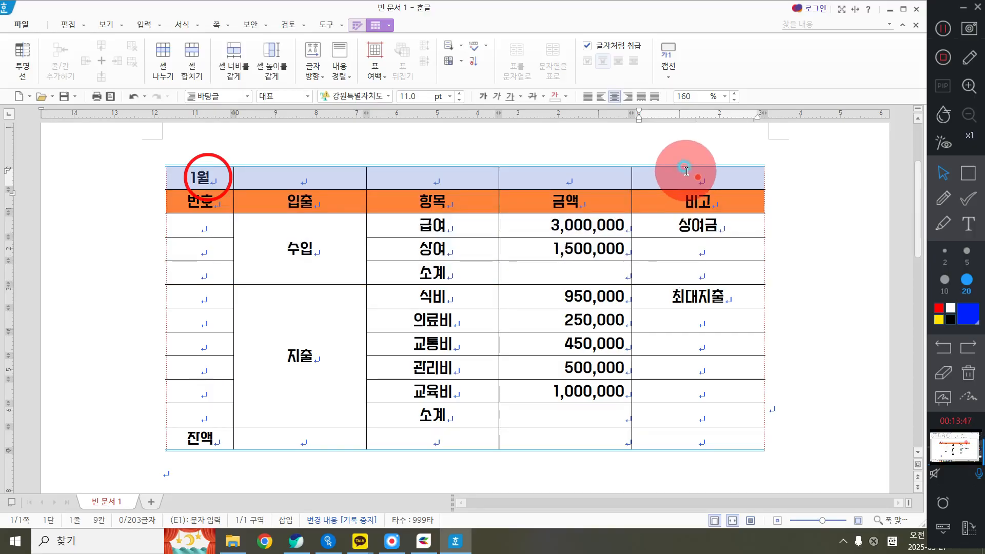
right_click(581, 138)
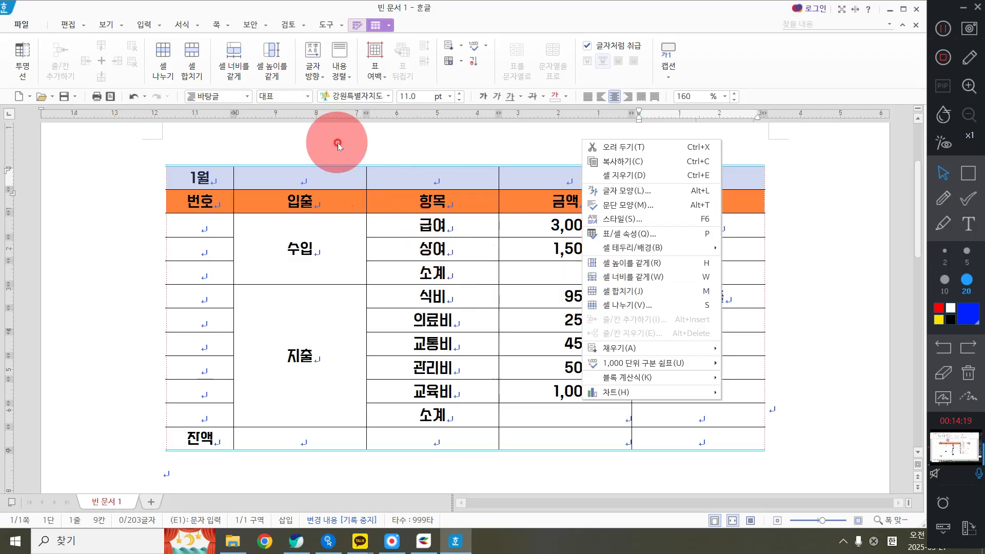
click(680, 292)
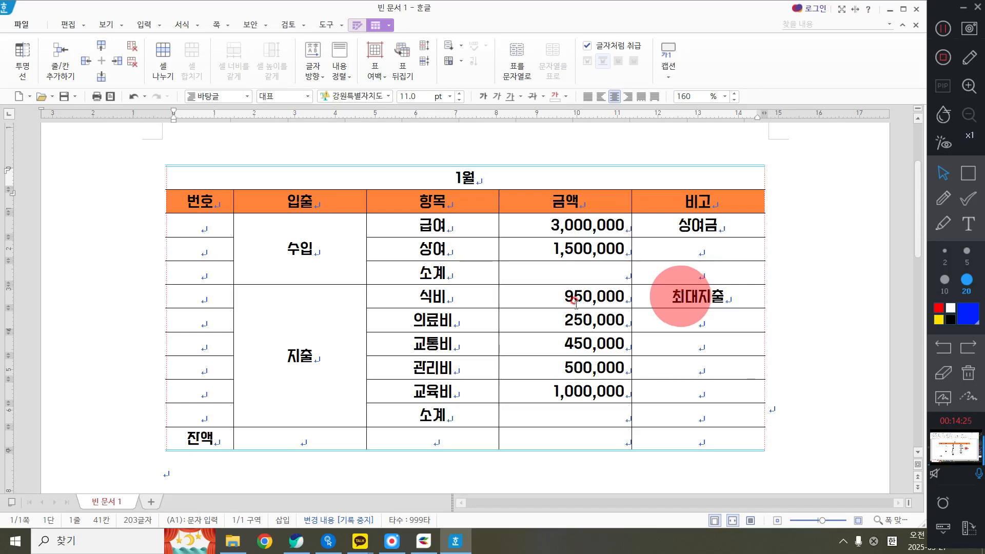
Merge the 잔액 cell with the two empty cells beside it, up to the 항목 column, and end the cell selection
drag(190, 439, 469, 436)
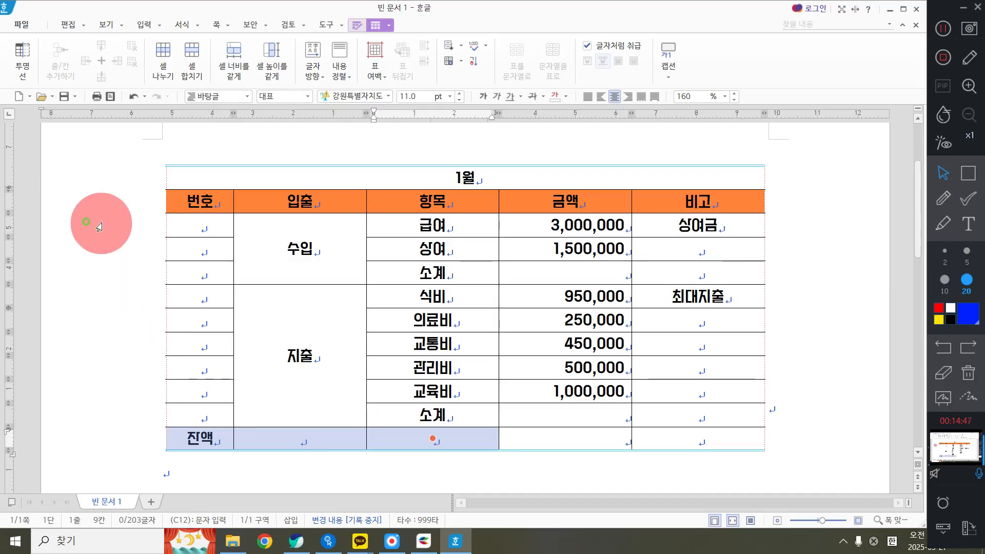
right_click(102, 224)
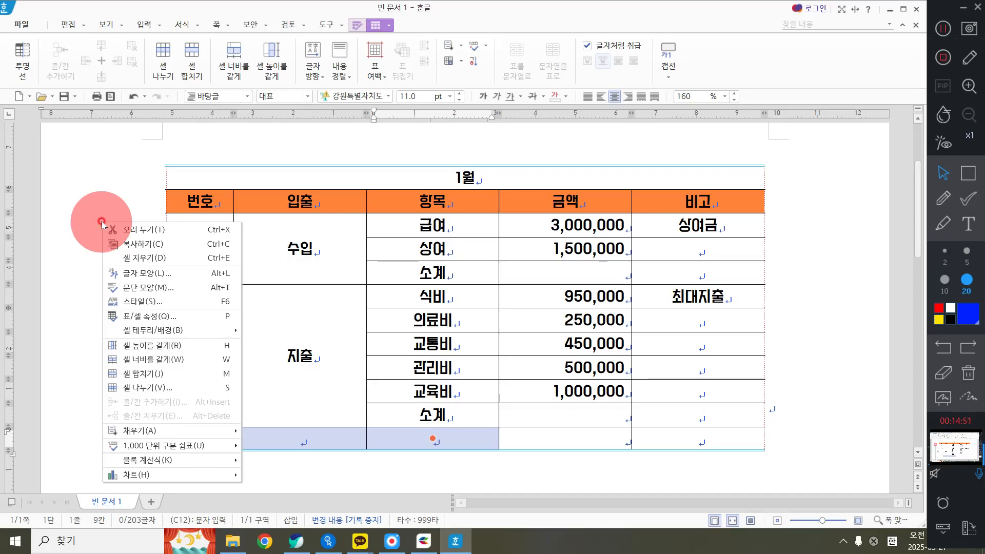
click(102, 223)
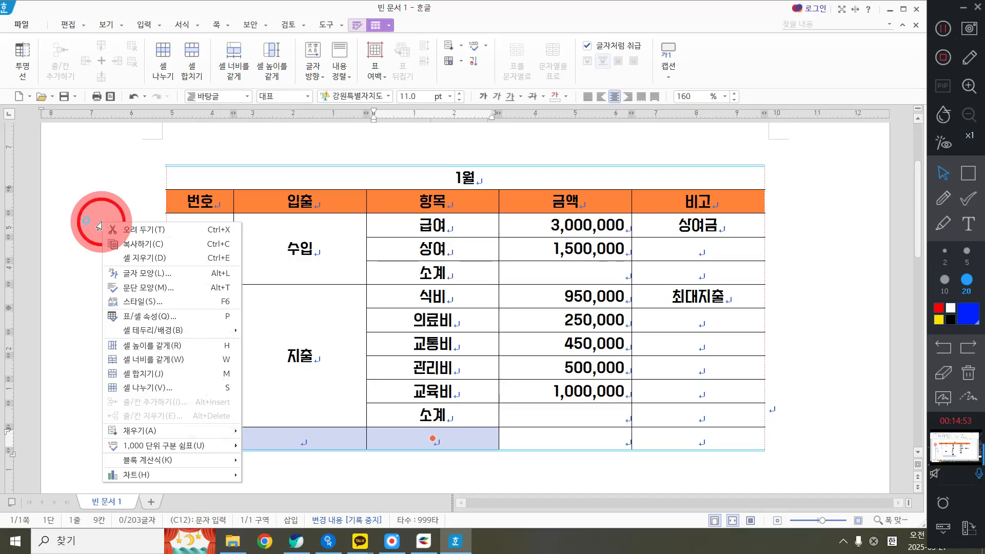
drag(218, 436, 420, 444)
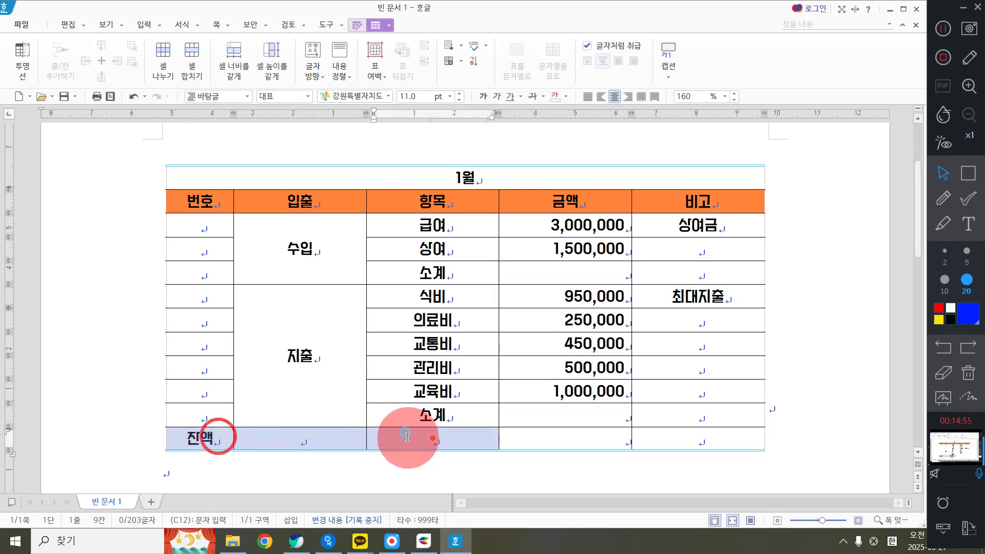
key(m)
key(Escape)
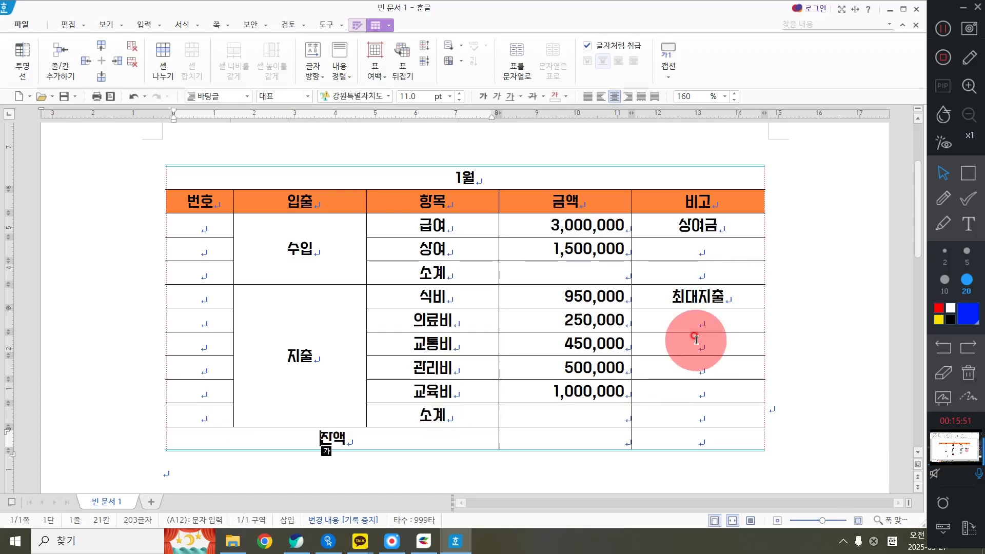
right_click(506, 150)
click(335, 316)
scroll(287, 241, up, 1)
drag(285, 232, 565, 465)
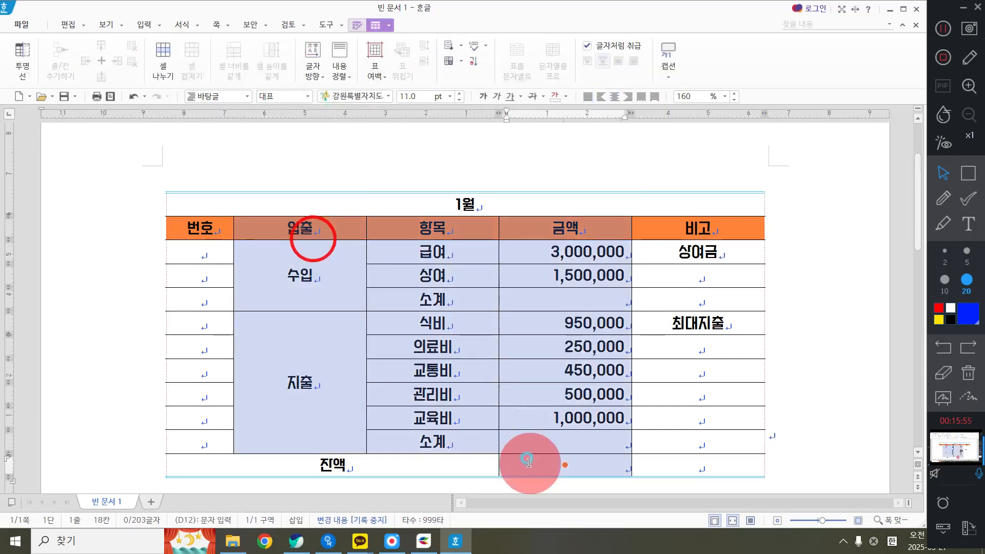
right_click(456, 165)
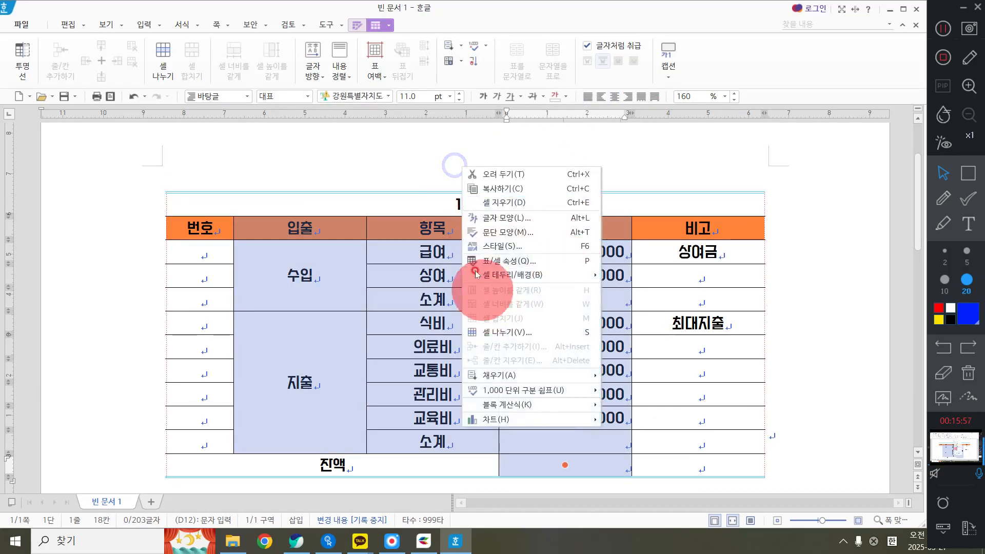
click(406, 255)
drag(407, 255, 407, 430)
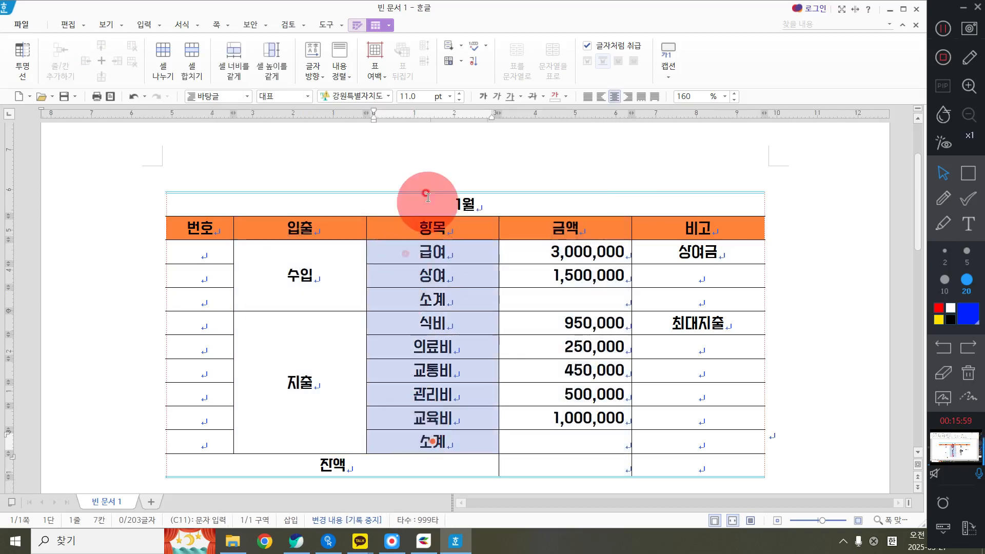
right_click(417, 169)
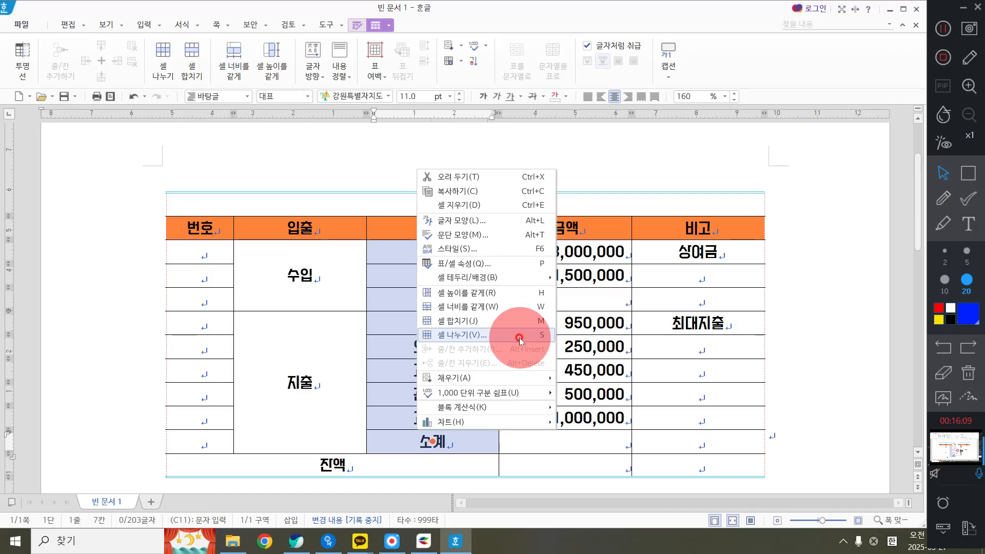
click(667, 170)
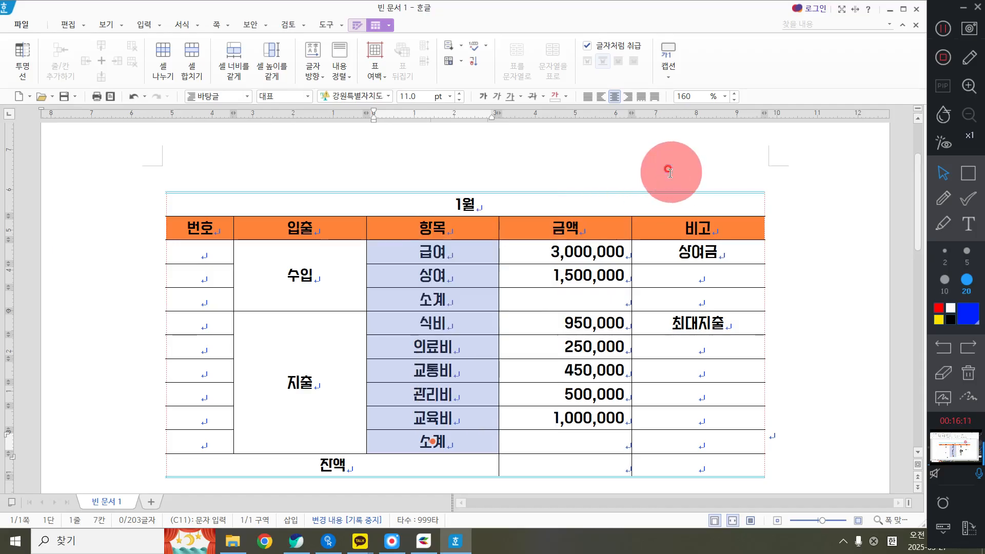
scroll(542, 374, down, 3)
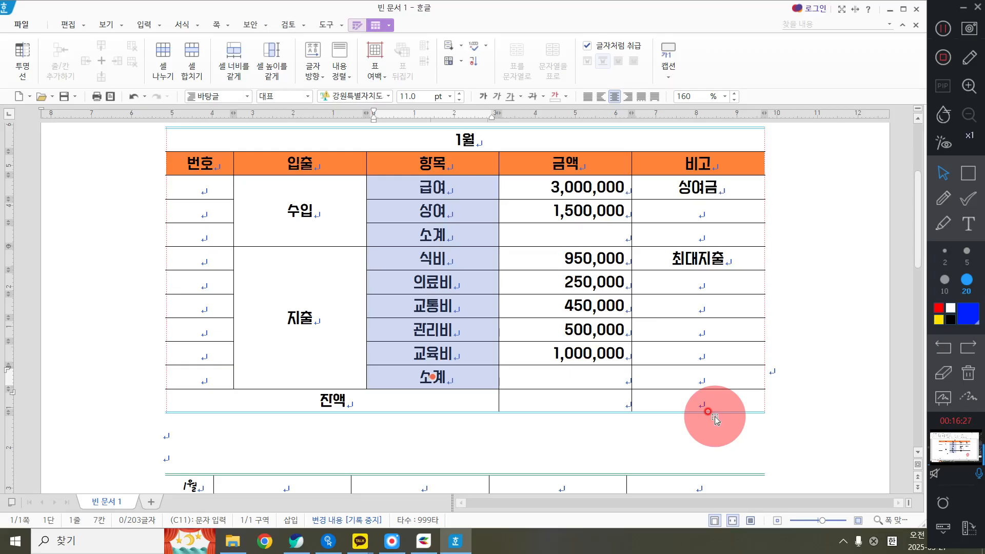
drag(568, 186, 569, 244)
click(945, 173)
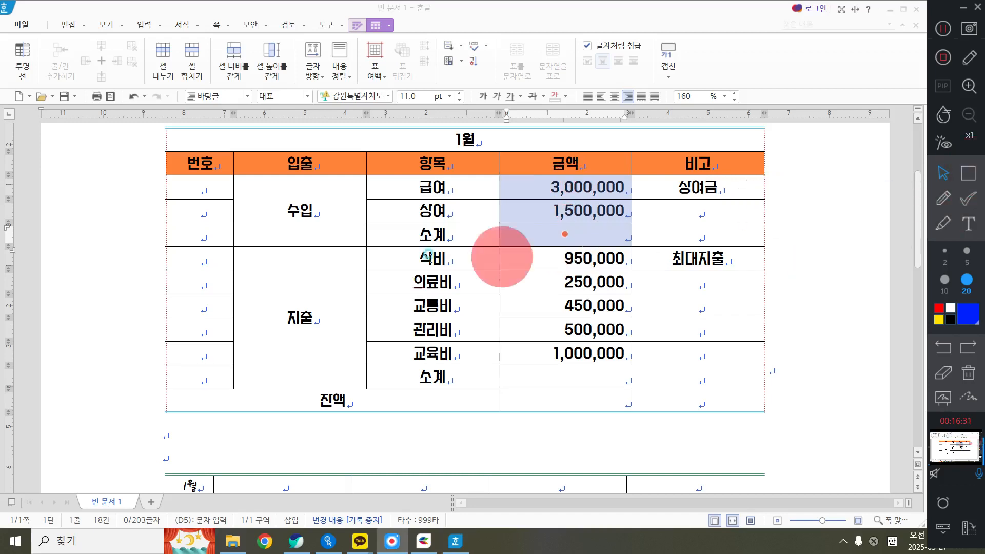
click(967, 174)
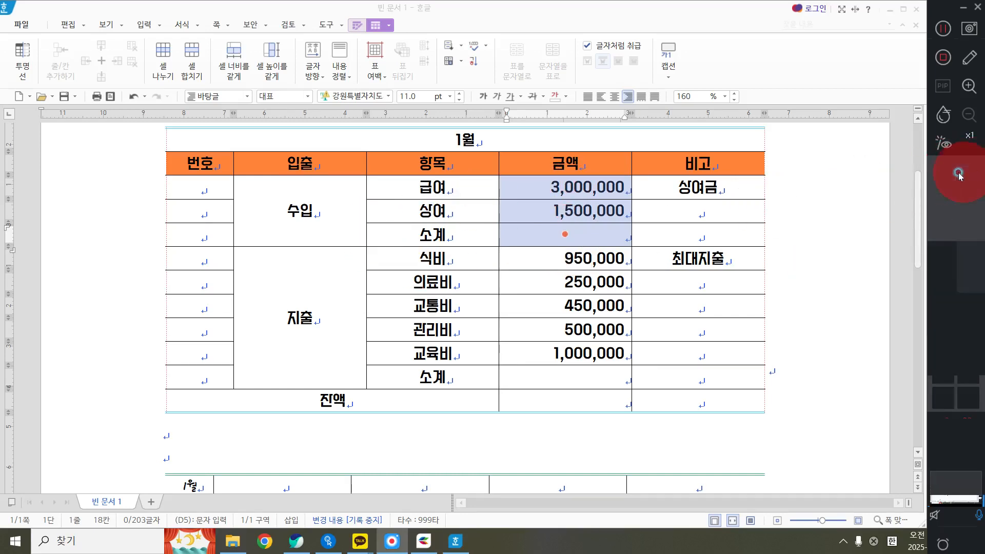
drag(483, 163, 647, 267)
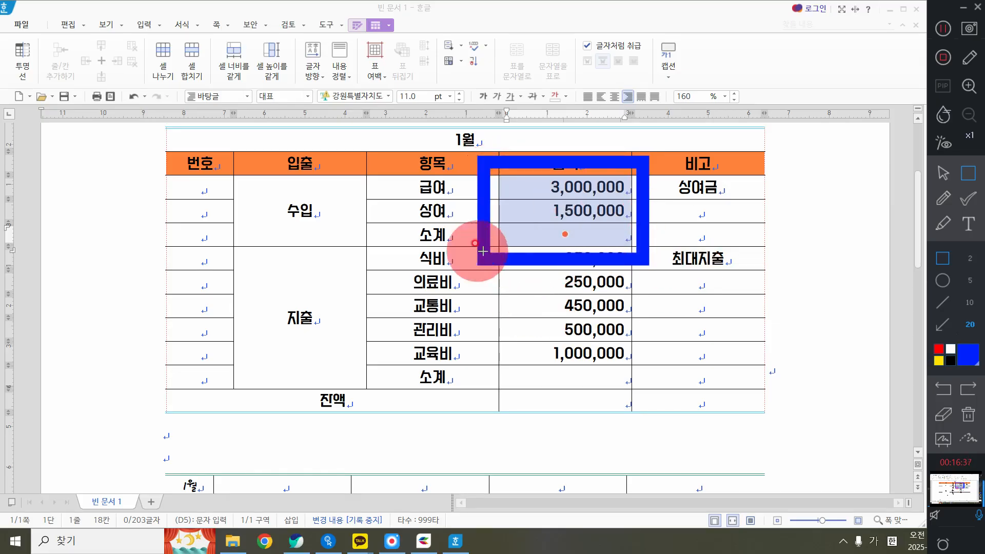
mouse_move(494, 248)
mouse_down()
mouse_move(638, 378)
mouse_move(641, 394)
mouse_up()
click(968, 414)
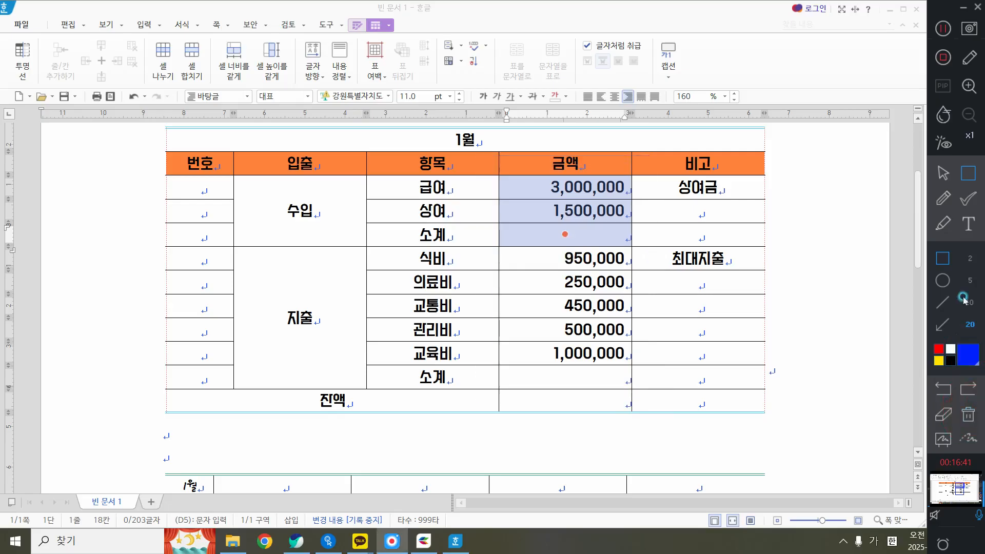
click(945, 177)
click(536, 143)
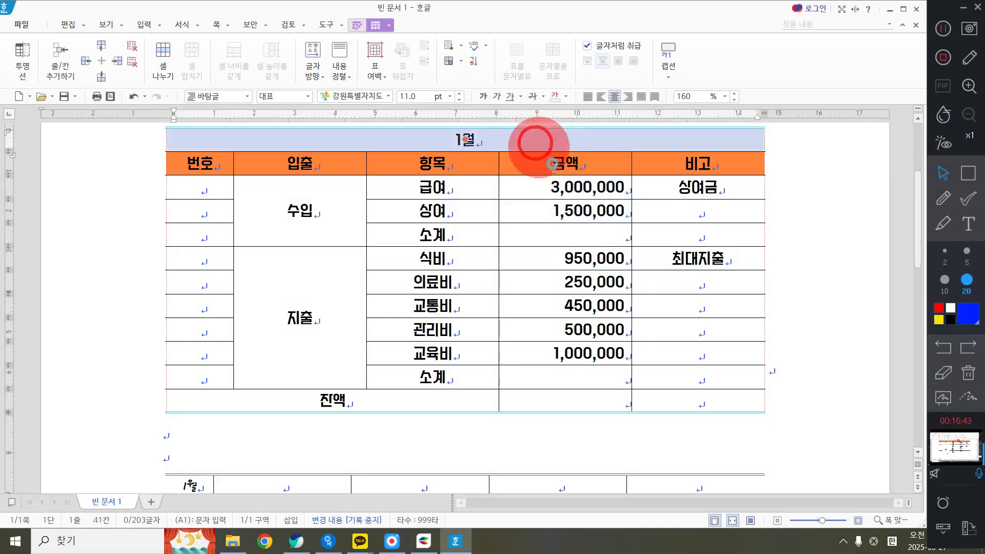
Fill the 소계 cell of the 수입 group with the block sum of the 급여 and 상여 amounts
click(560, 191)
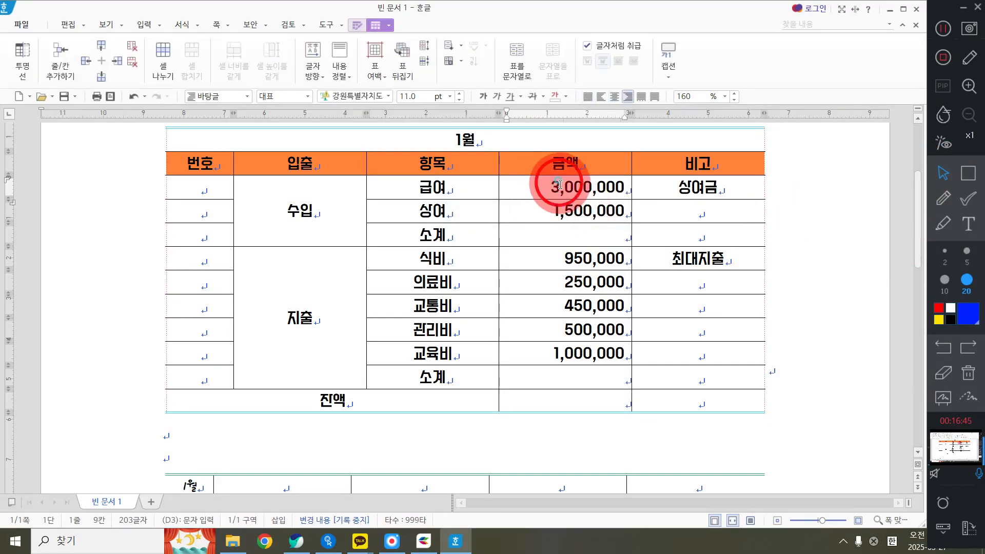
drag(562, 194, 565, 237)
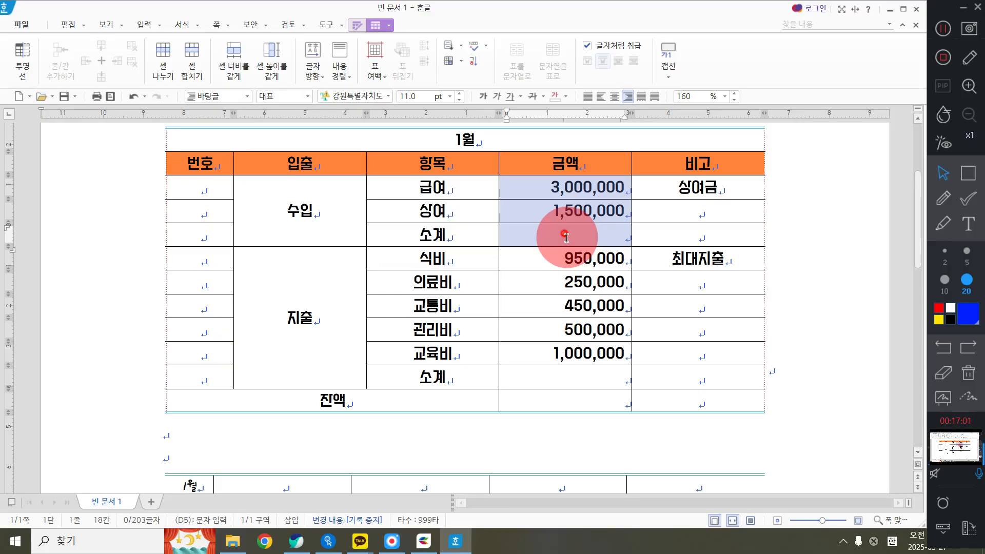
right_click(796, 139)
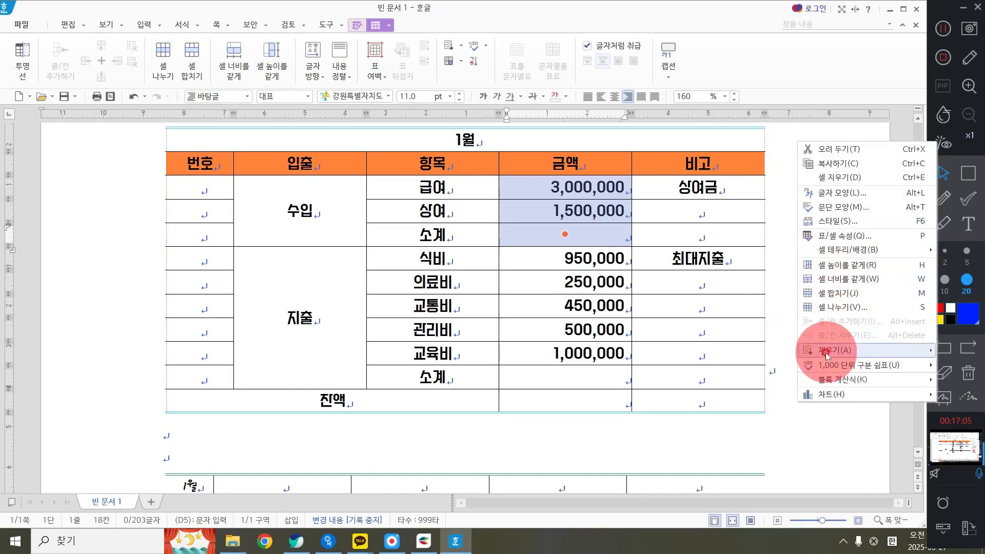
mouse_move(837, 382)
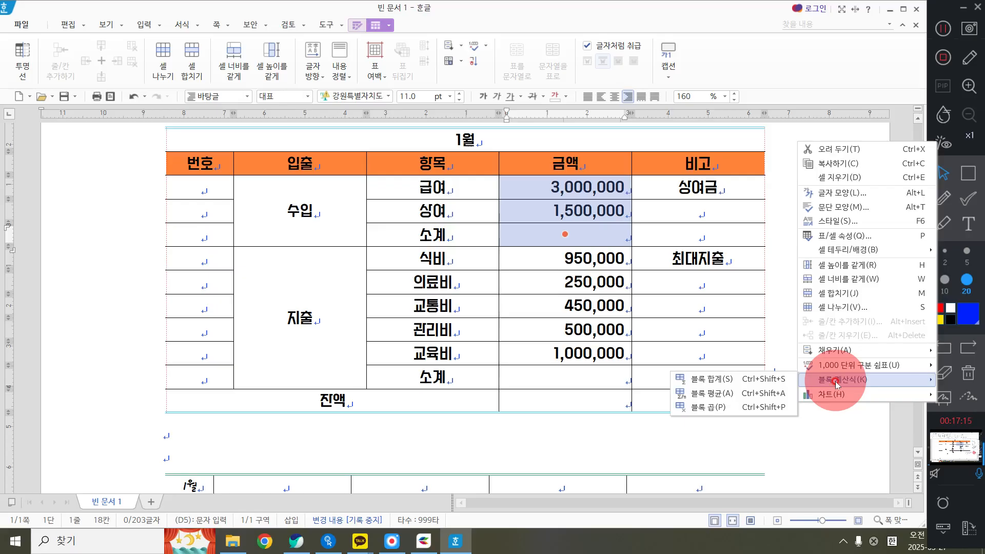
click(764, 378)
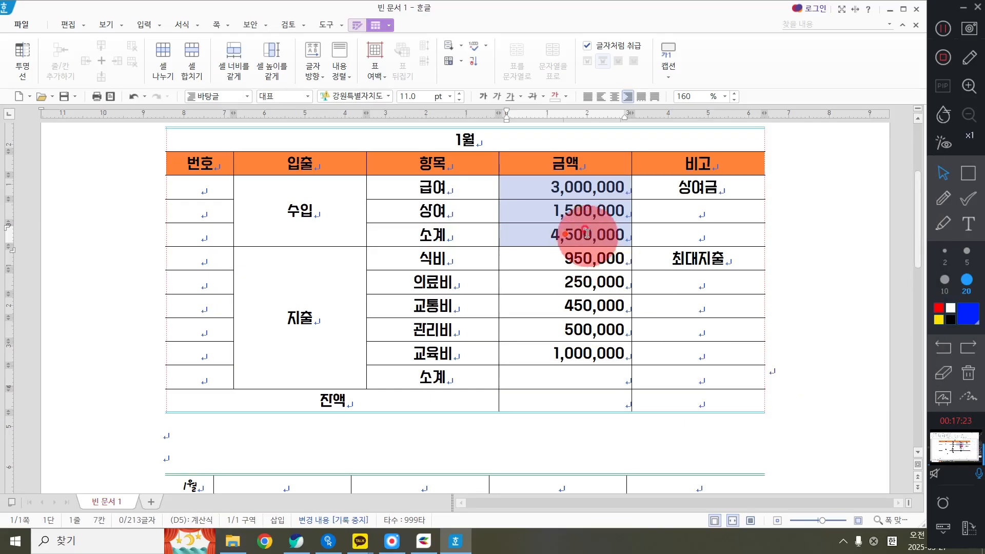
click(867, 282)
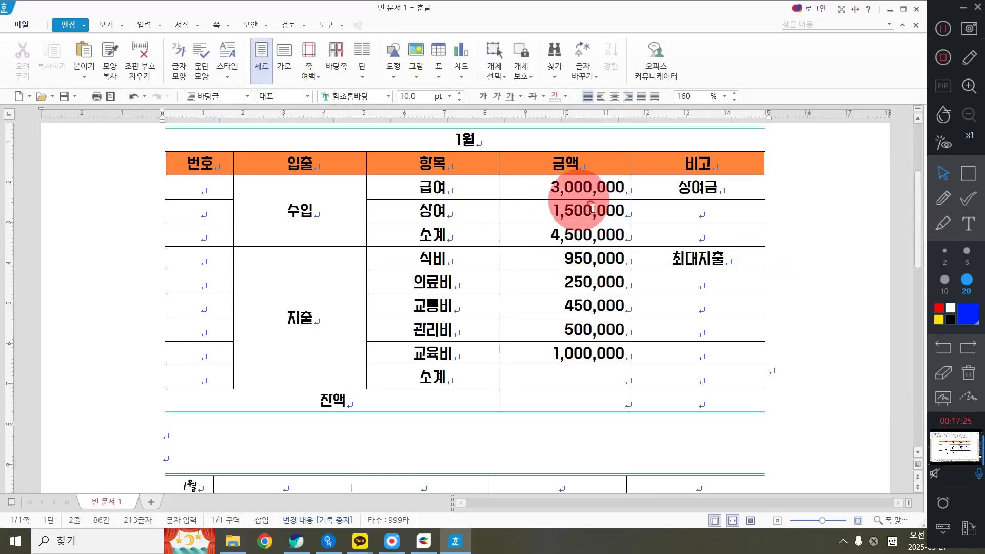
Fill the 소계 cell of the 지출 group with the block sum of the amounts from 식비 to 교육비
click(567, 187)
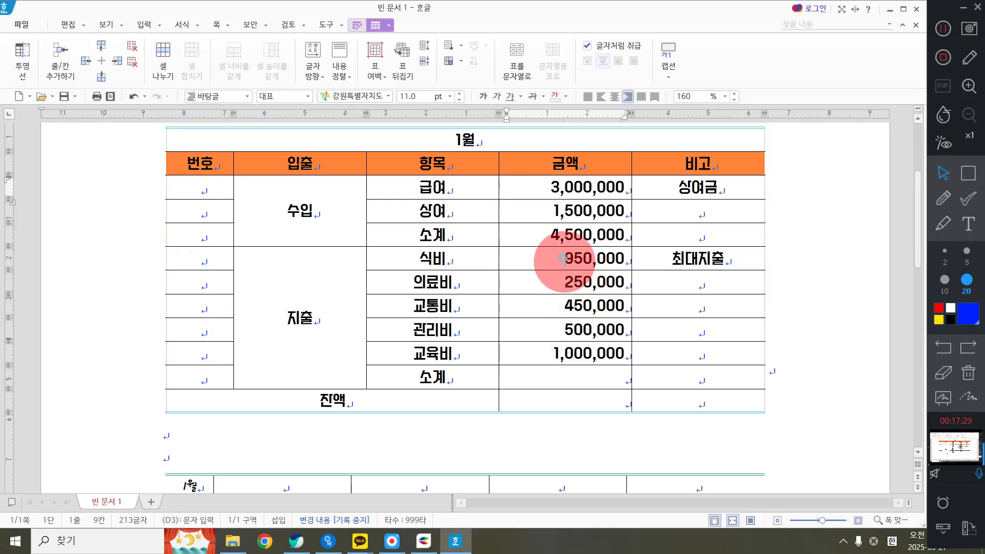
drag(564, 260, 580, 377)
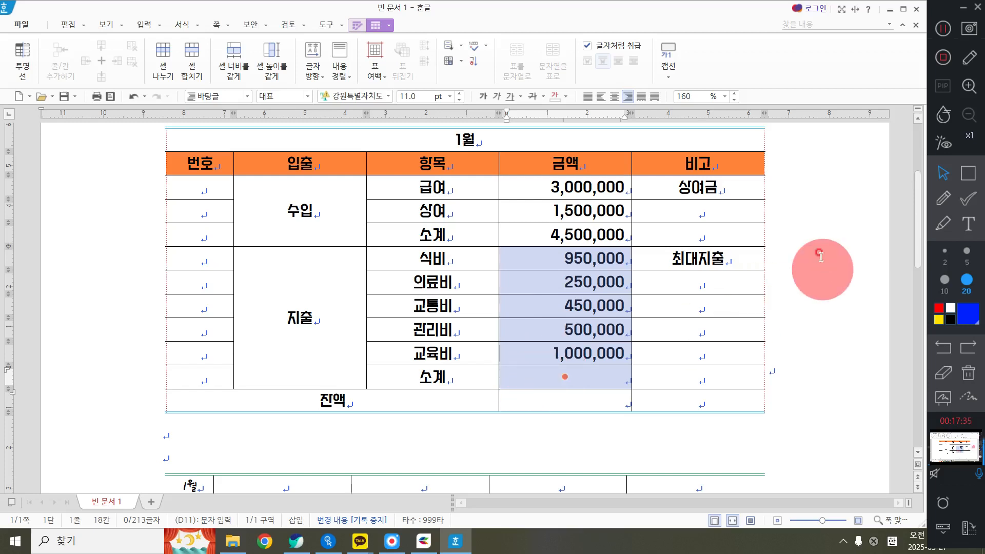
right_click(805, 210)
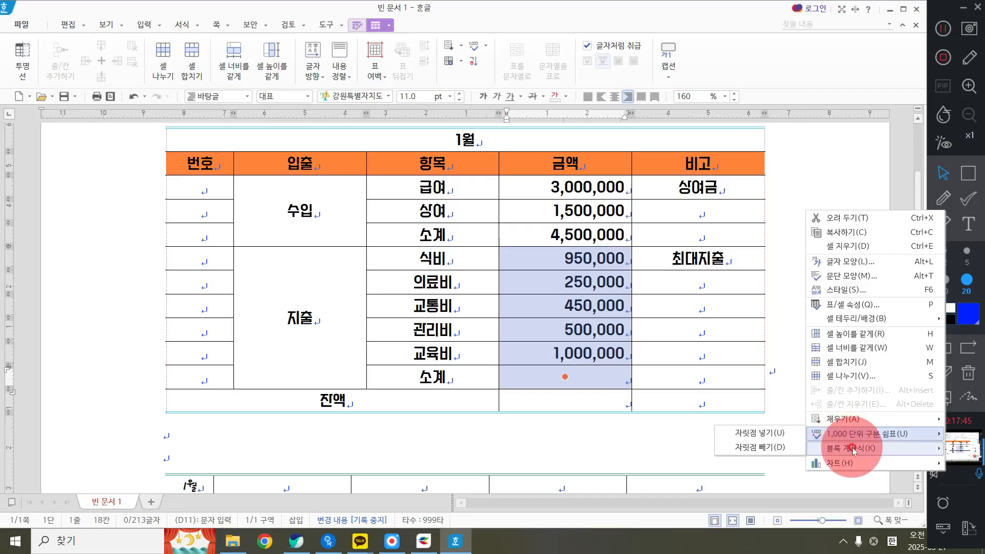
mouse_move(854, 450)
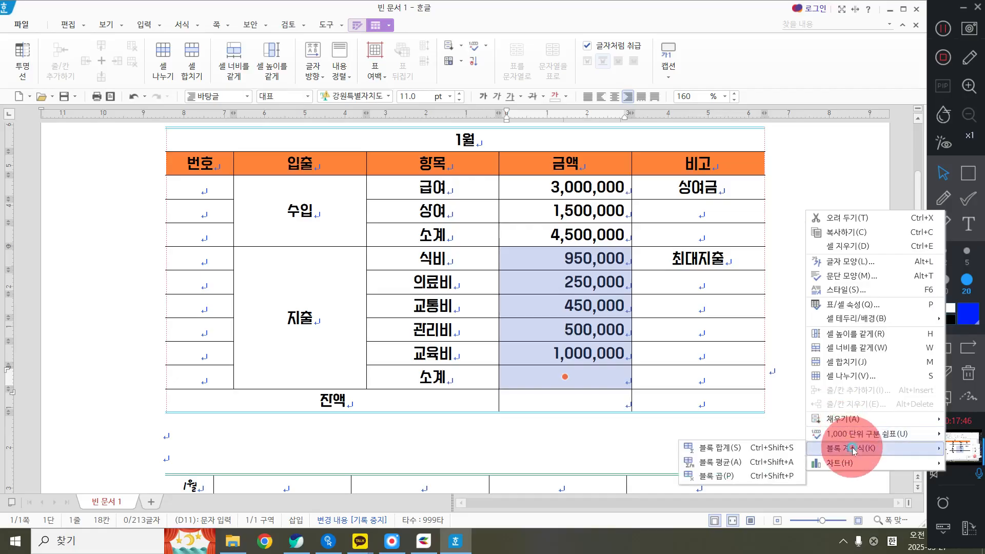
click(747, 448)
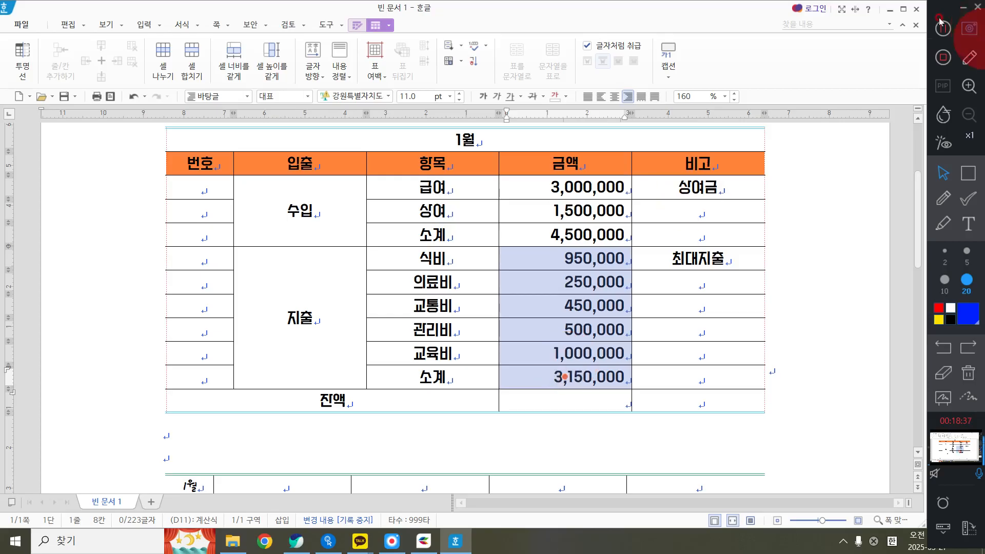
click(771, 280)
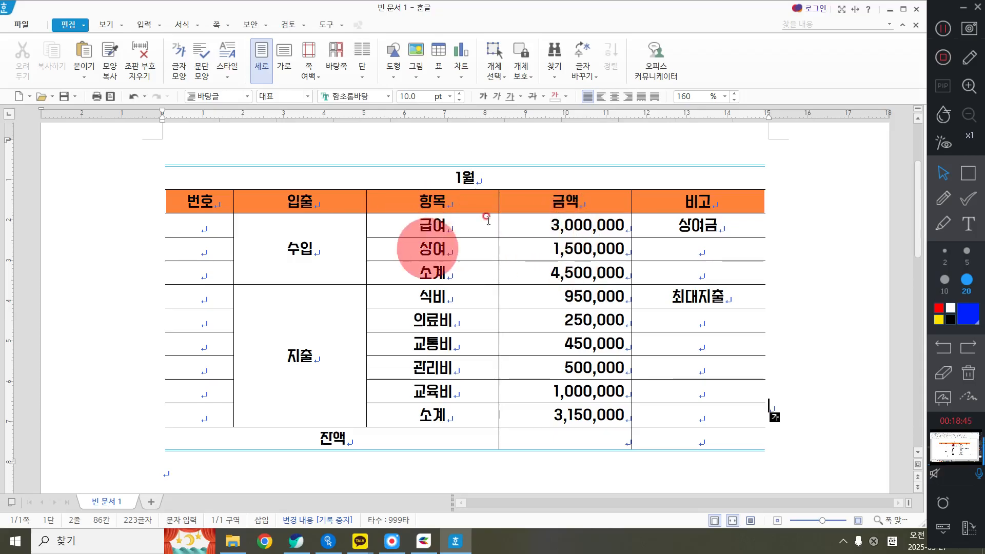
Change the 급여 amount in the 금액 column to 3,500,000
click(571, 223)
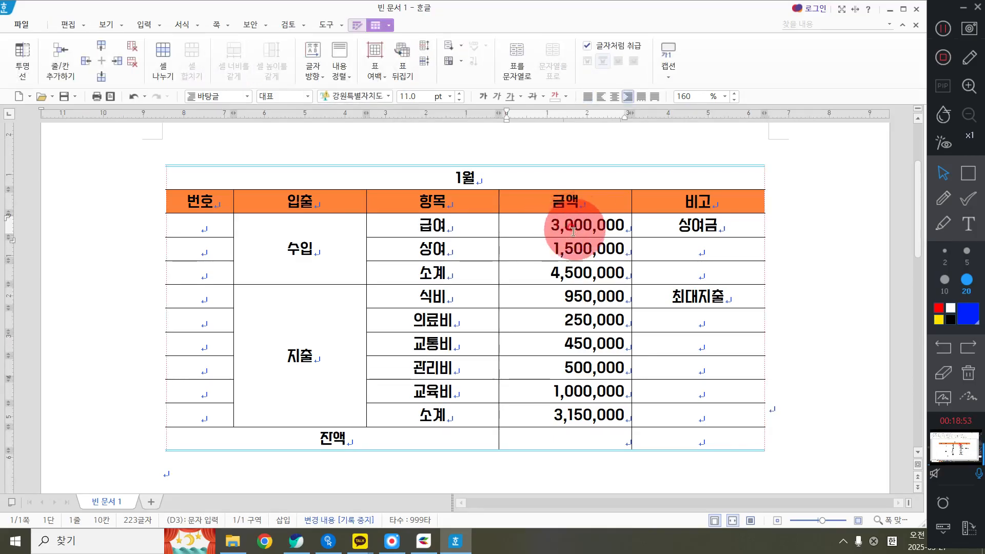
key(BackSpace)
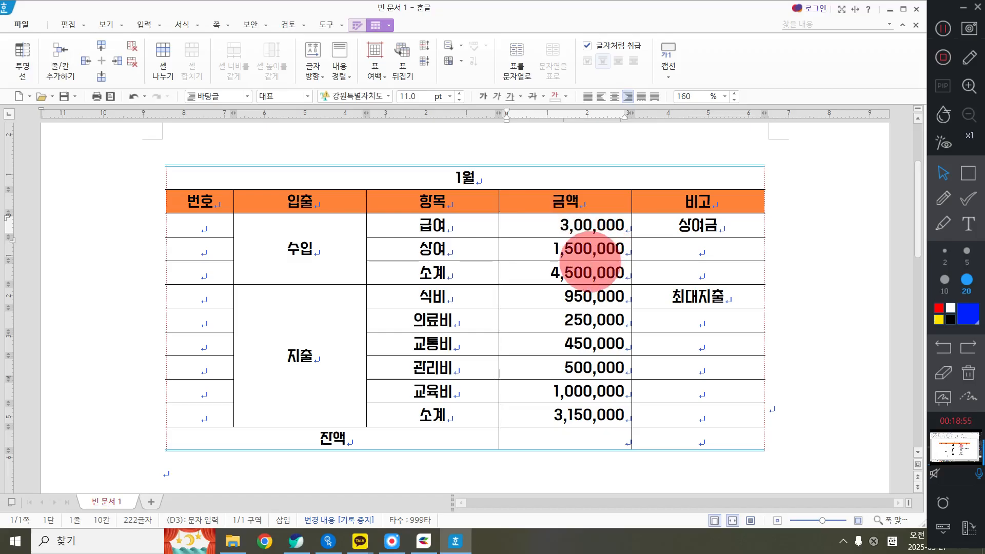
text(5)
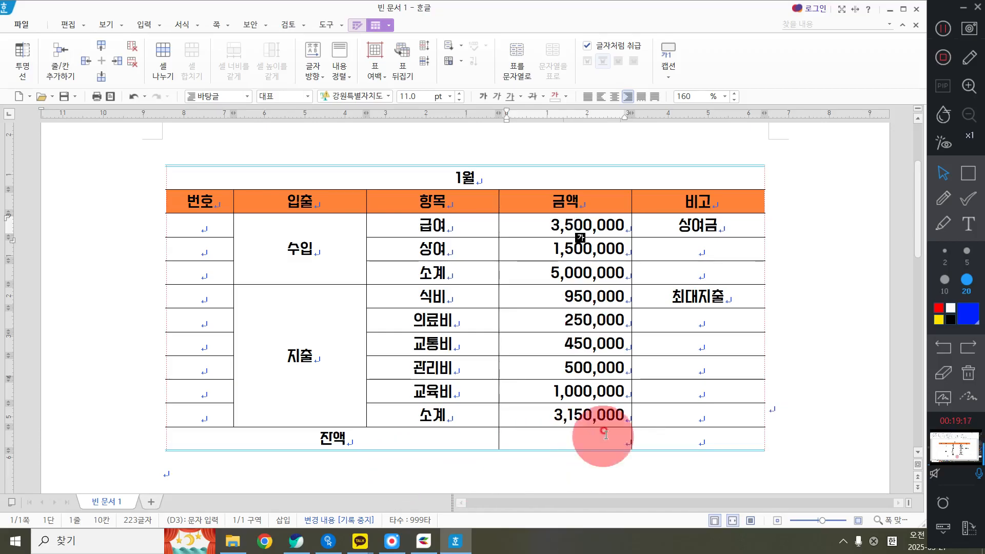
Review the per-cell background fill settings for the whole 잔액 row, close them and end the cell selection
drag(421, 436, 699, 434)
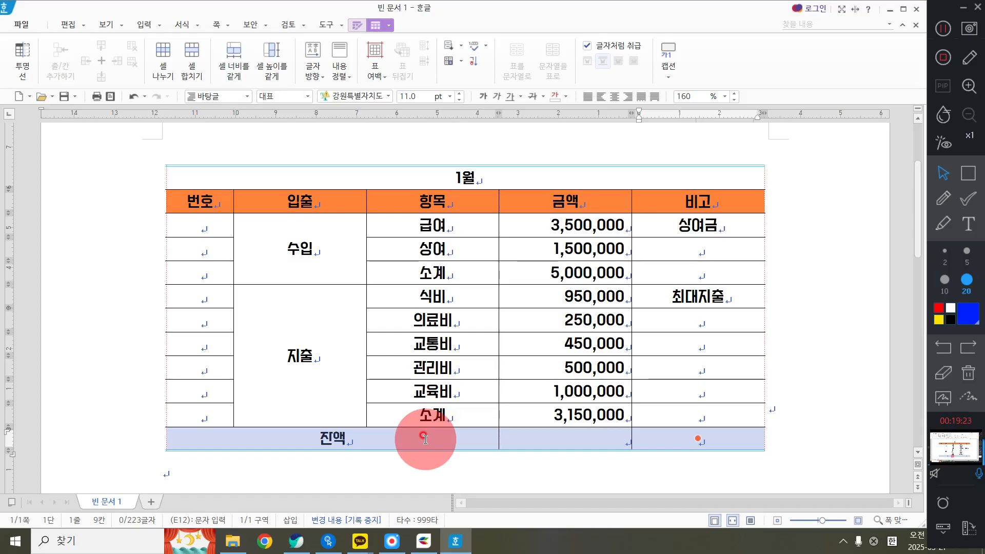
click(798, 411)
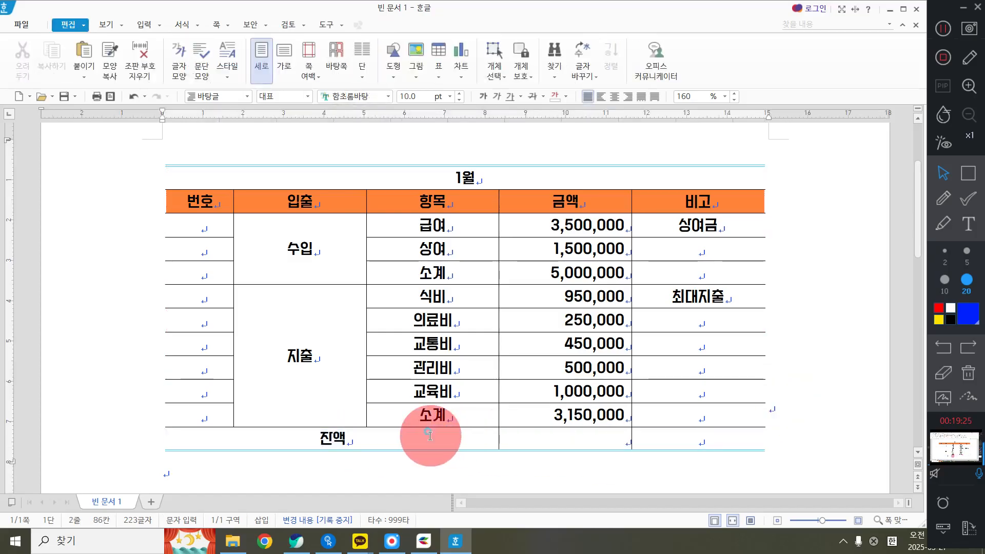
drag(430, 436, 712, 439)
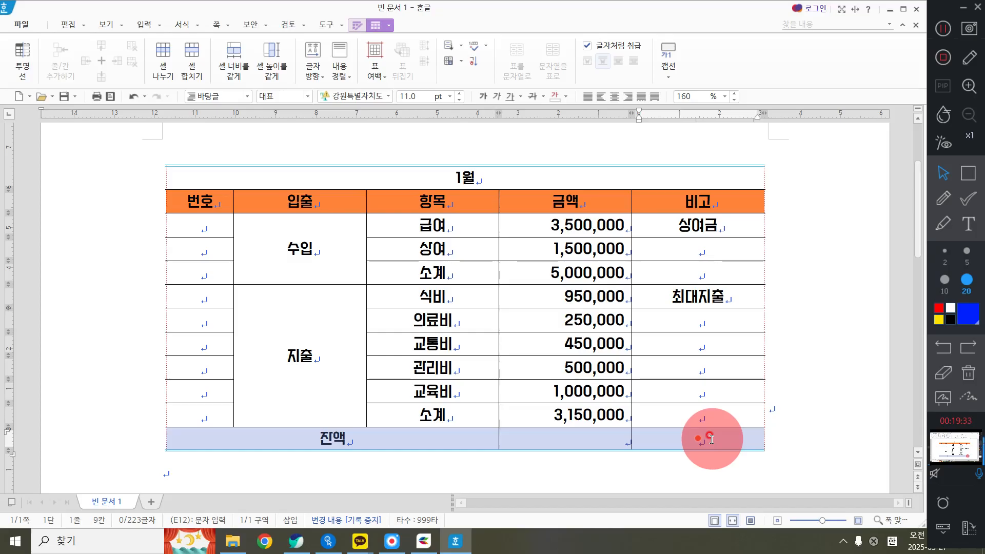
right_click(816, 279)
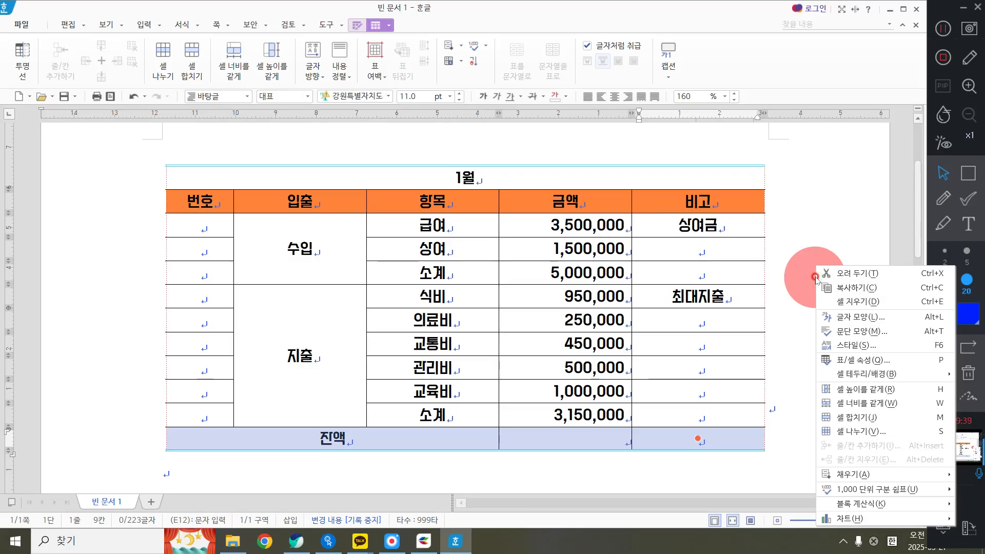
click(885, 377)
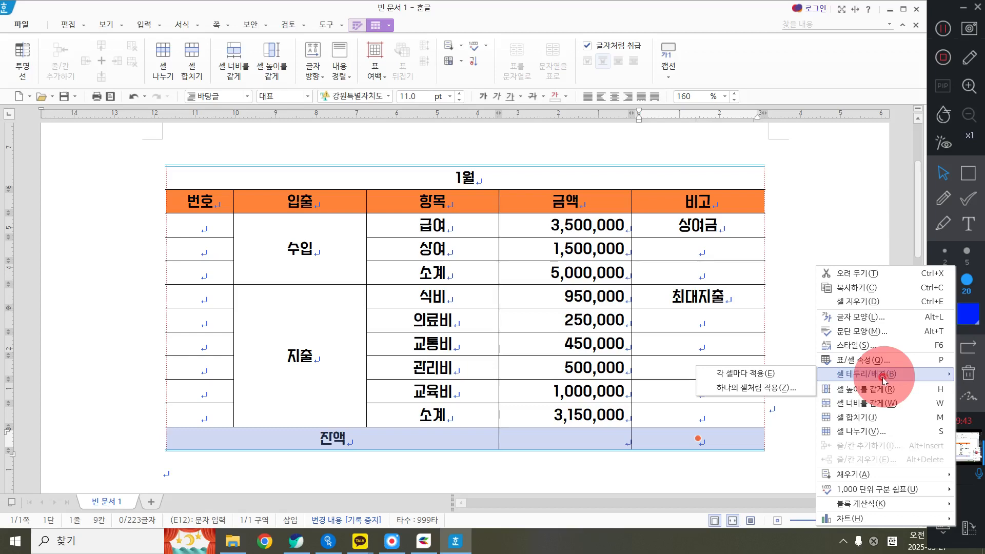
click(744, 371)
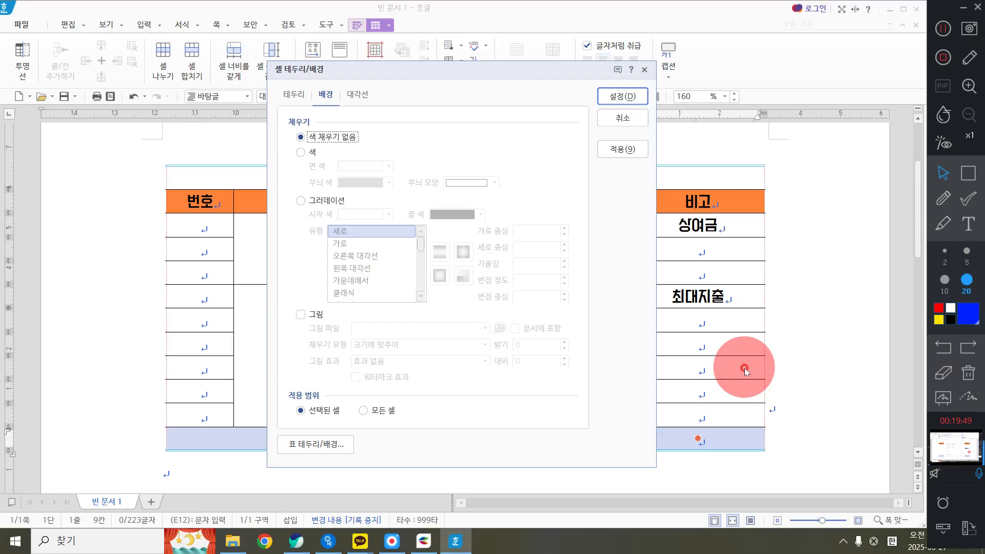
click(622, 99)
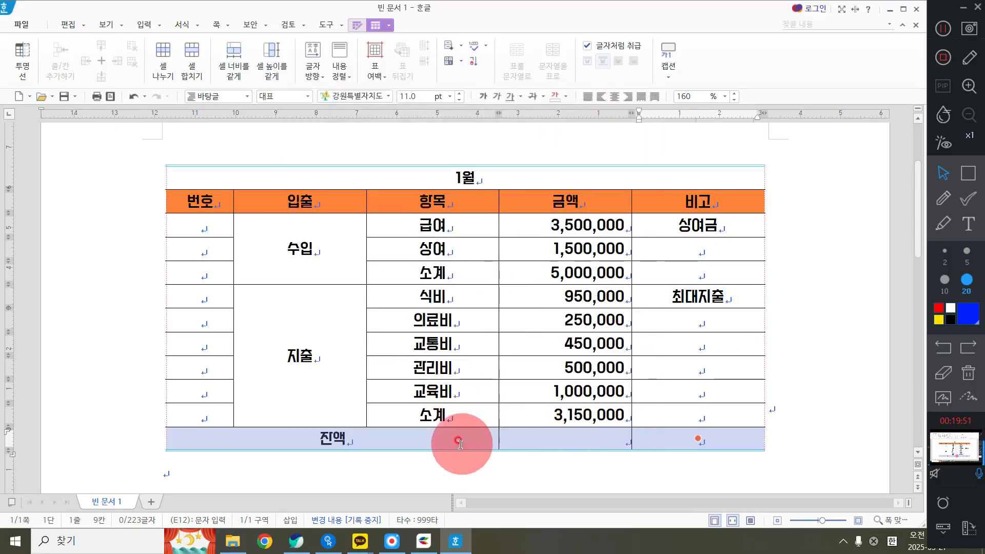
click(778, 388)
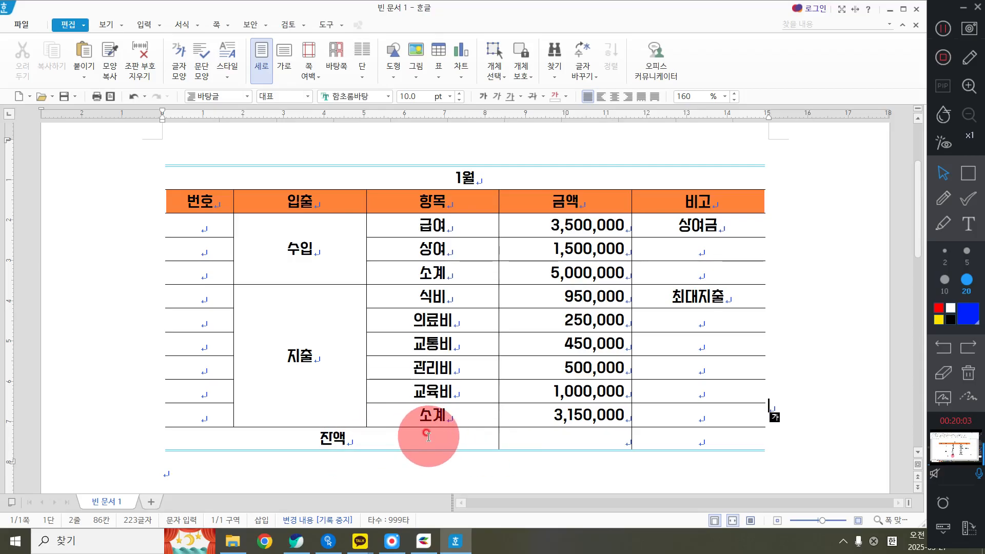
drag(428, 436, 675, 449)
click(399, 480)
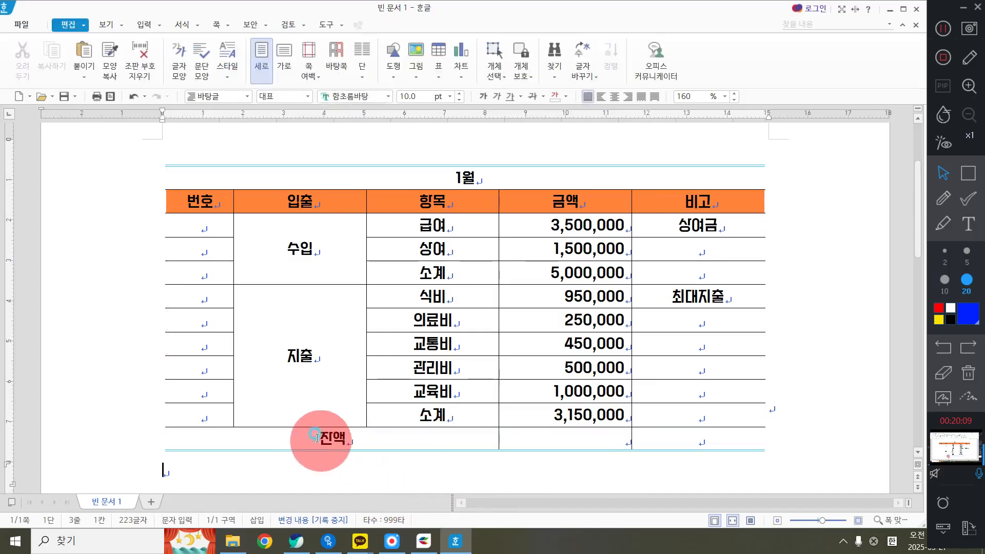
Choose a gradient background applied to each cell of the whole 잔액 row, with light orange as the start colour
drag(315, 438, 725, 427)
right_click(799, 253)
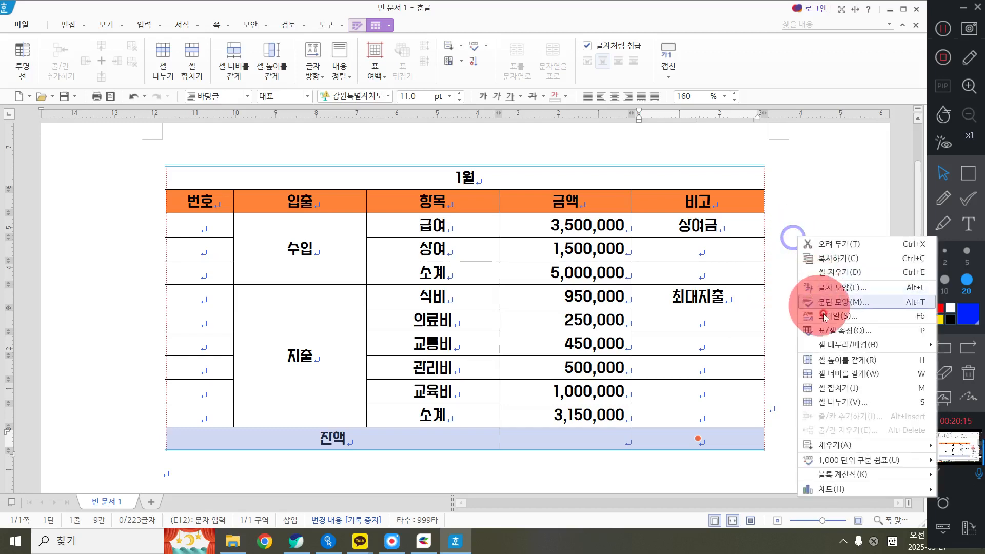
click(779, 345)
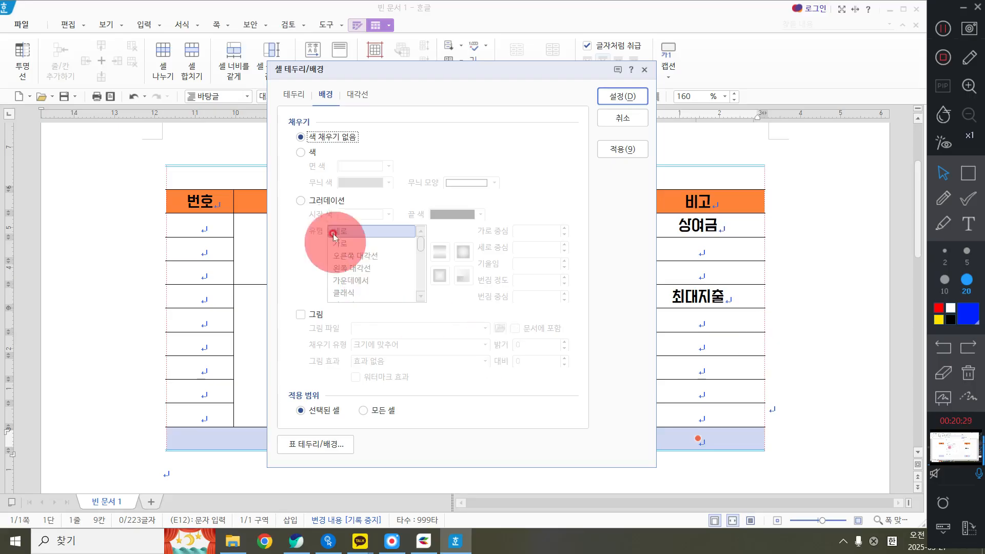
click(317, 201)
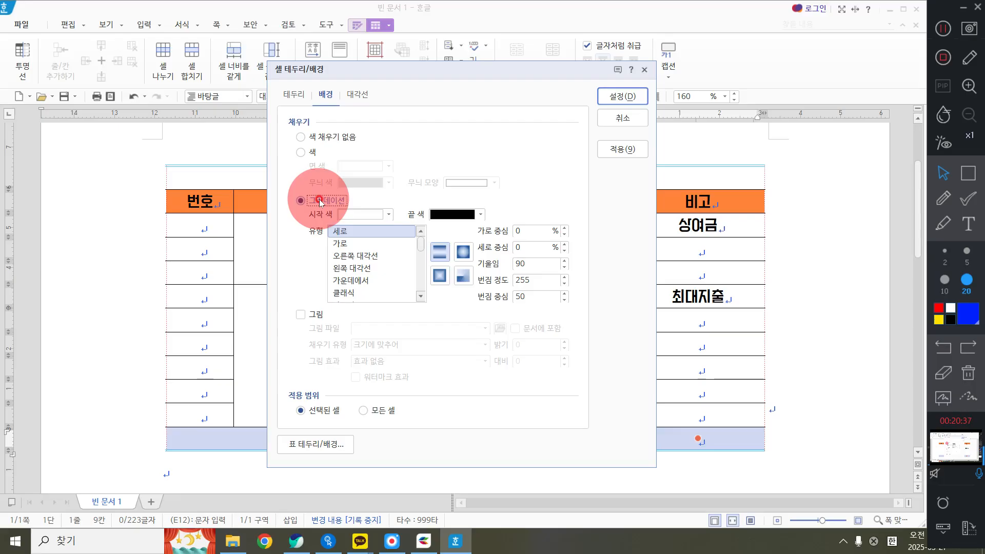
click(365, 215)
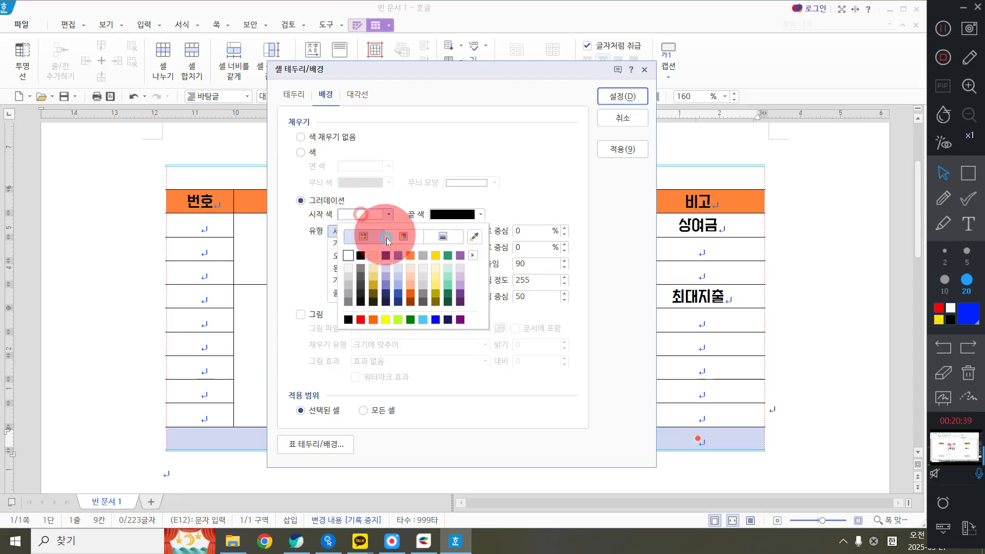
click(414, 276)
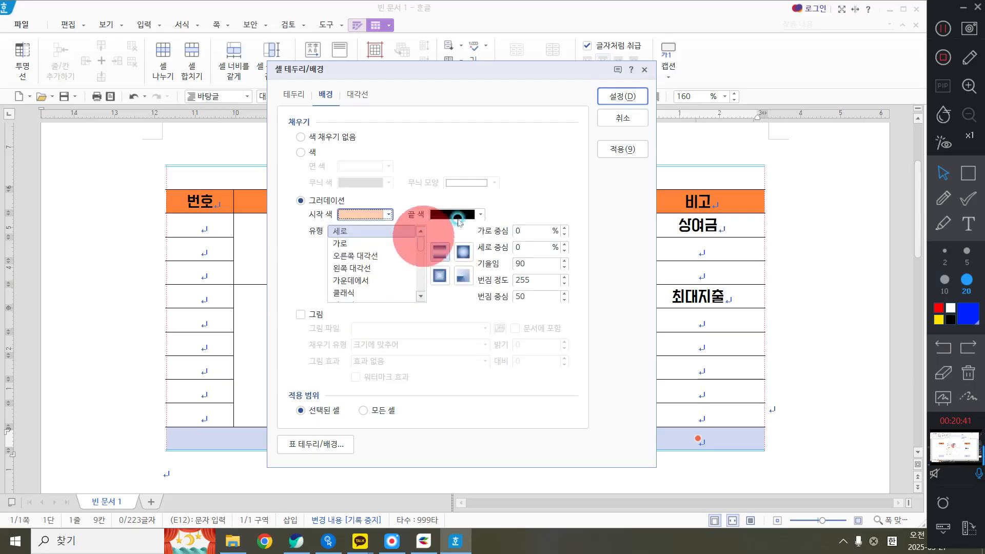
Set the gradient's end colour to light yellow and its type to 가로, apply it to the 잔액 row and end the cell selection
click(459, 215)
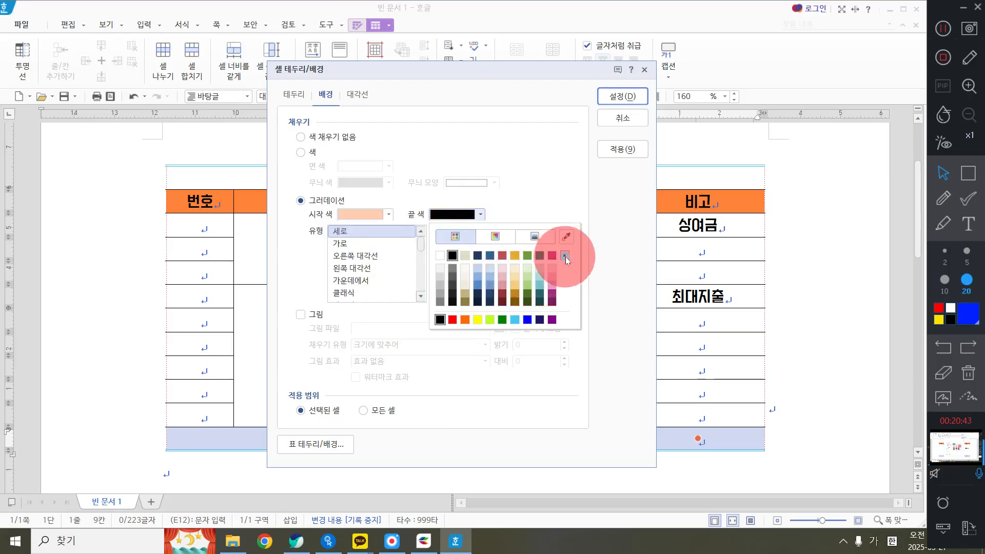
click(564, 255)
click(599, 263)
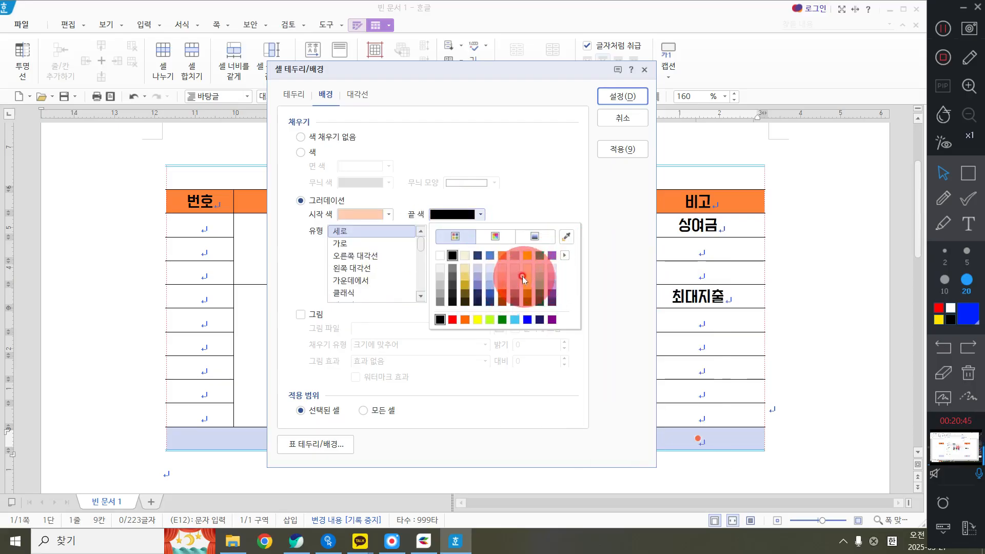
click(526, 277)
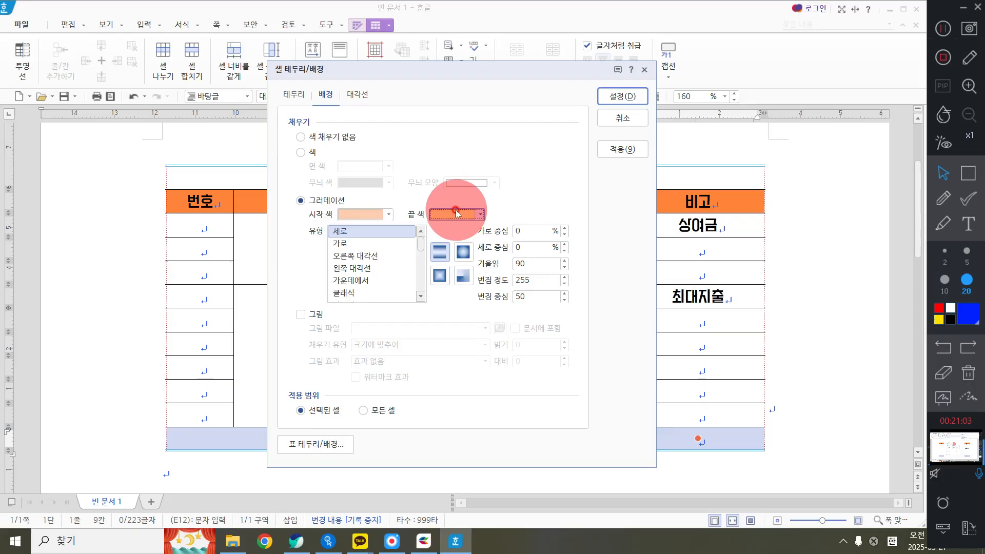
click(367, 244)
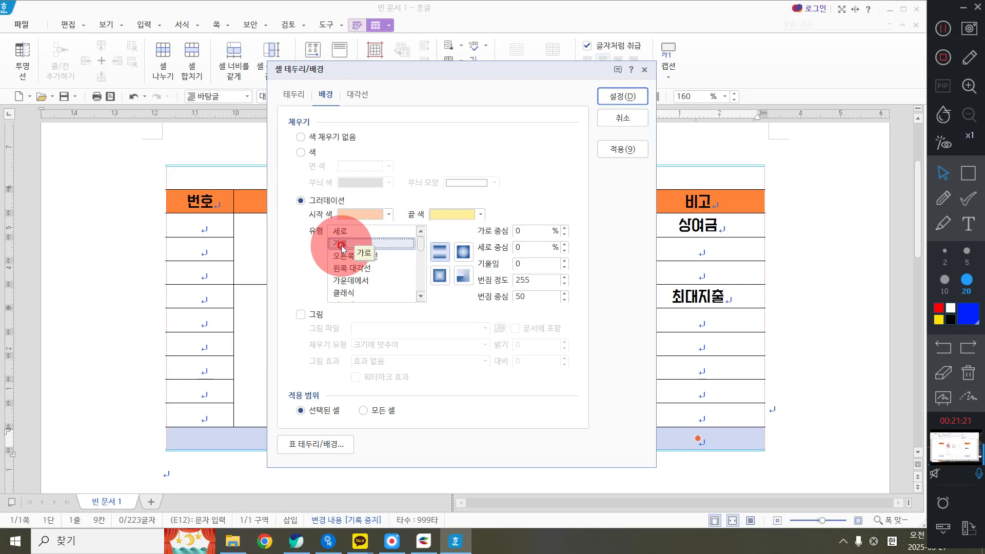
click(634, 94)
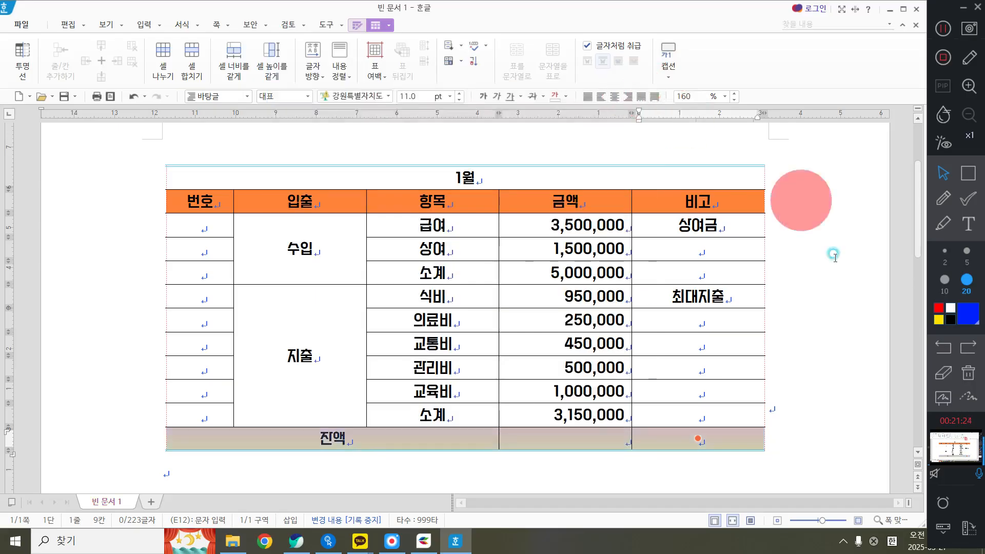
click(814, 314)
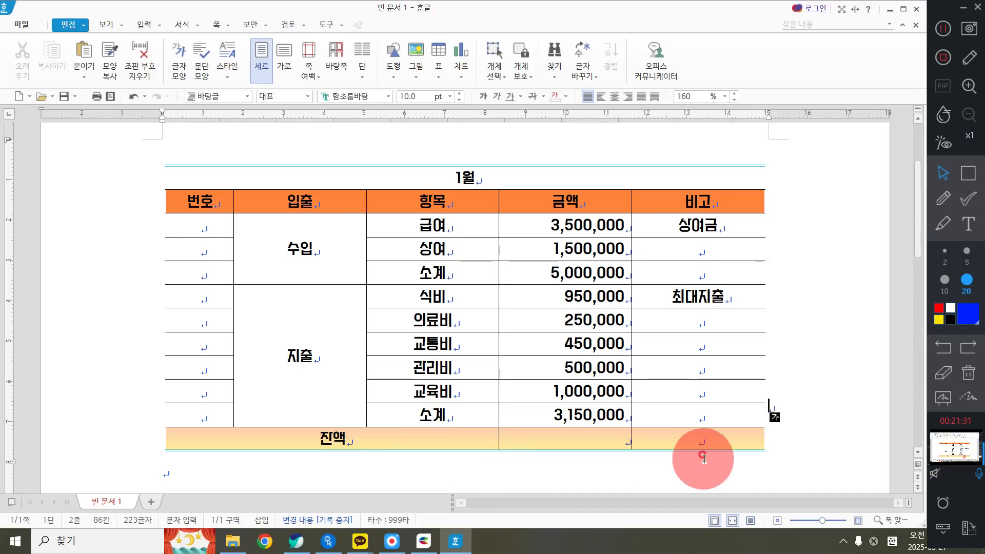
click(670, 442)
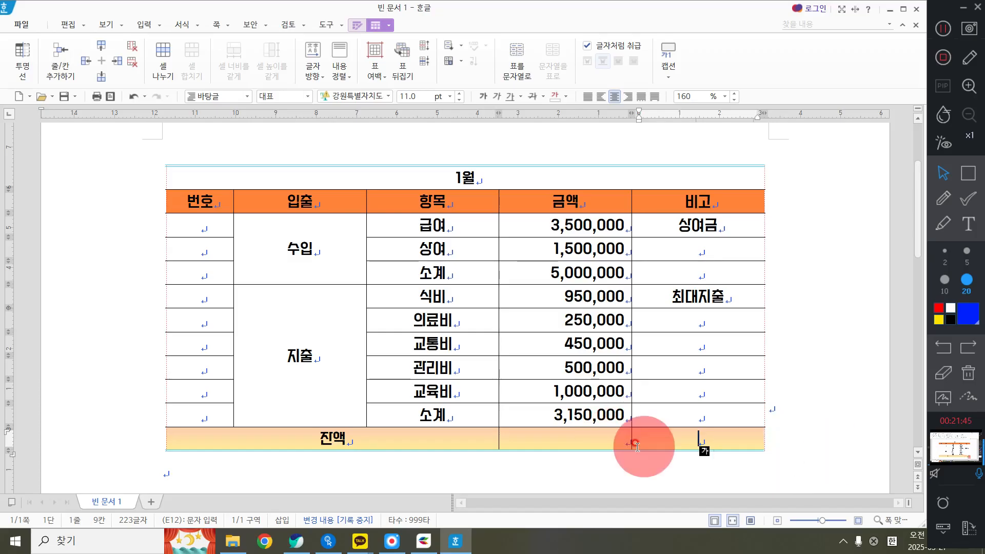
click(943, 197)
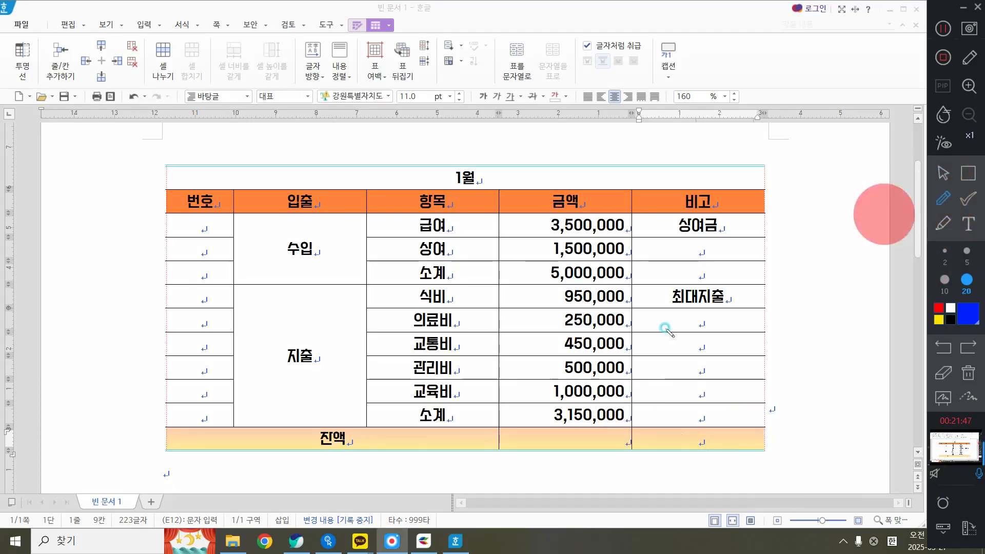
drag(630, 424, 769, 466)
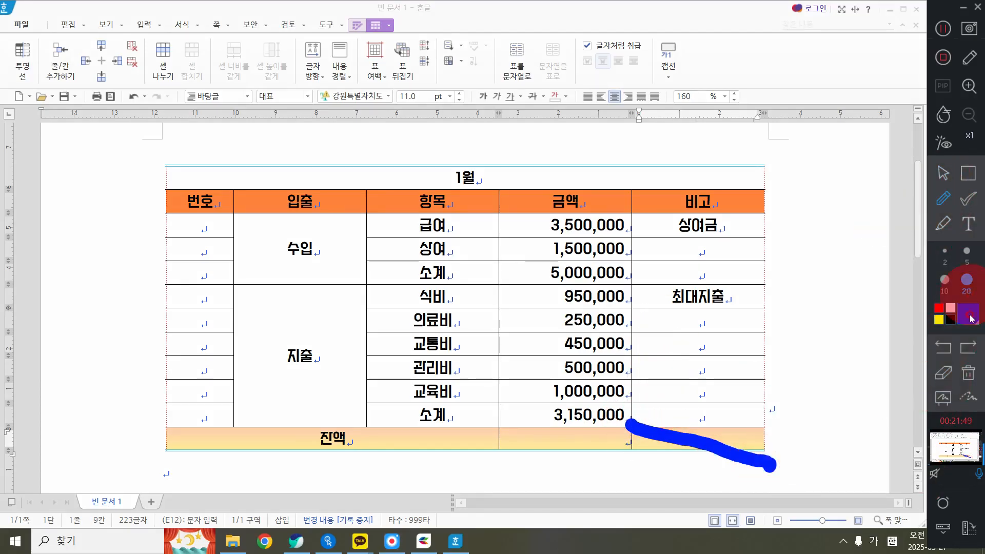
click(968, 373)
click(943, 173)
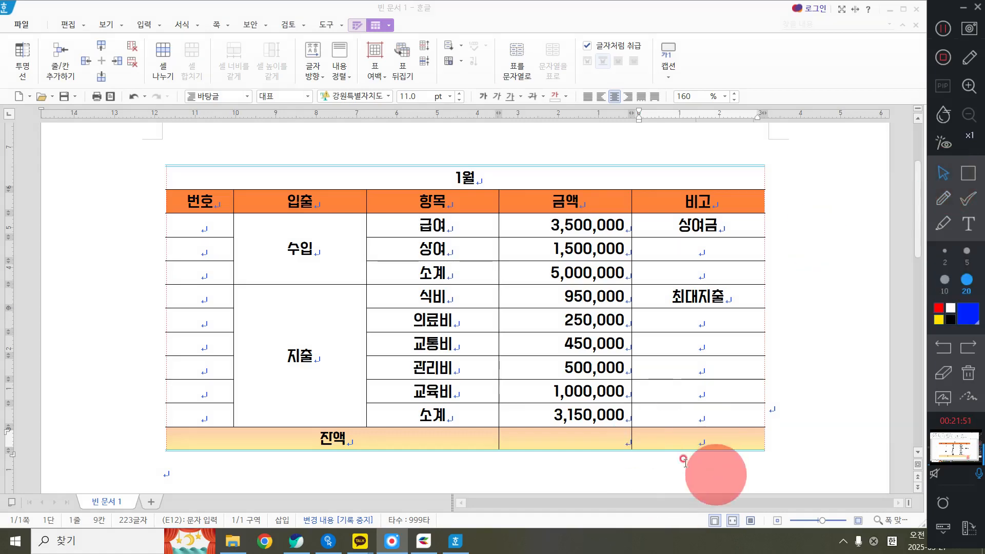
Open the per-cell diagonal line settings for the empty 비고 cell of the 잔액 row
click(702, 439)
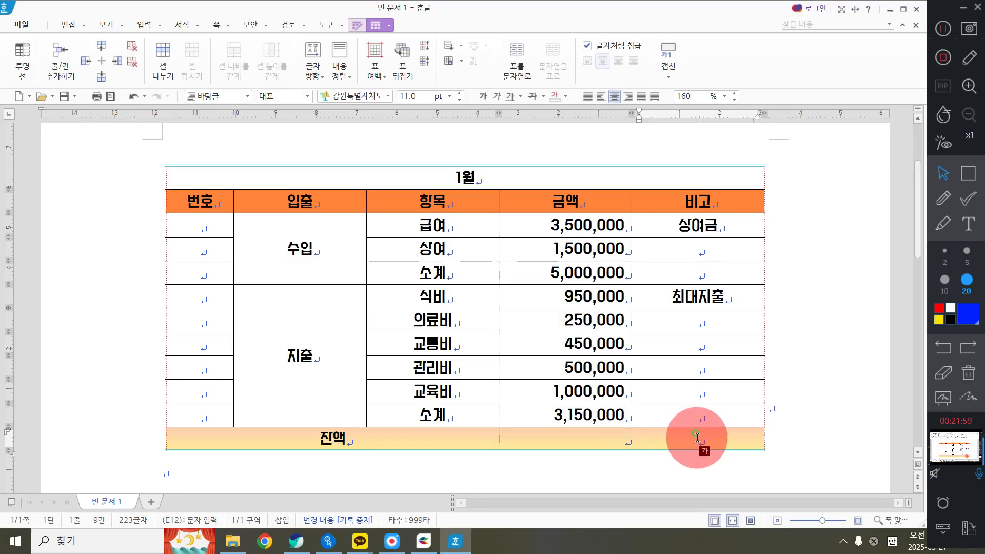
click(698, 439)
right_click(698, 440)
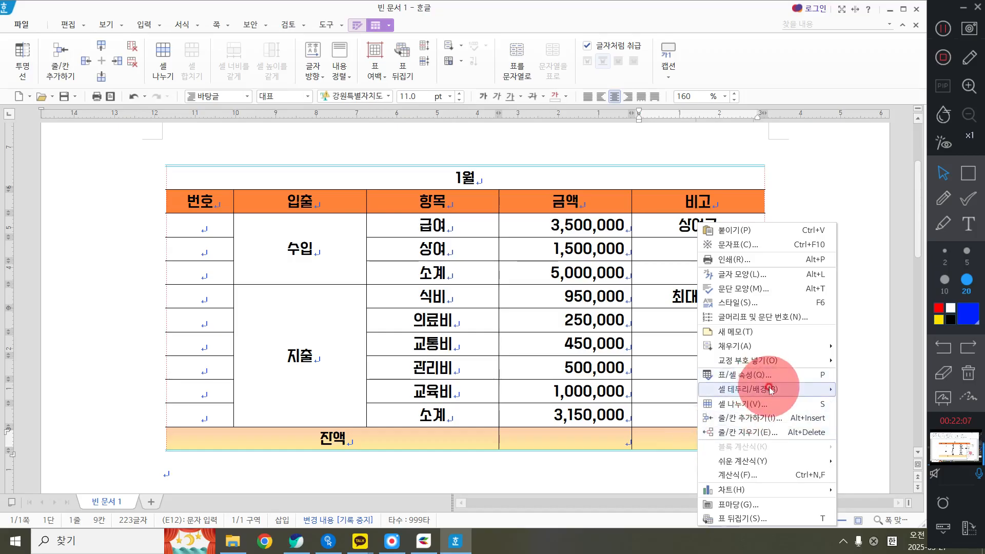
mouse_move(768, 389)
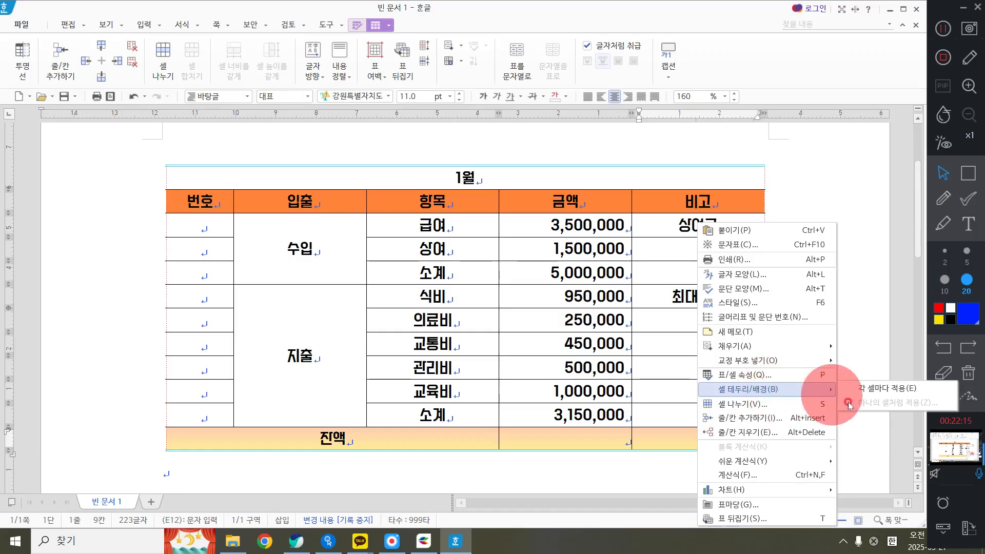
click(907, 390)
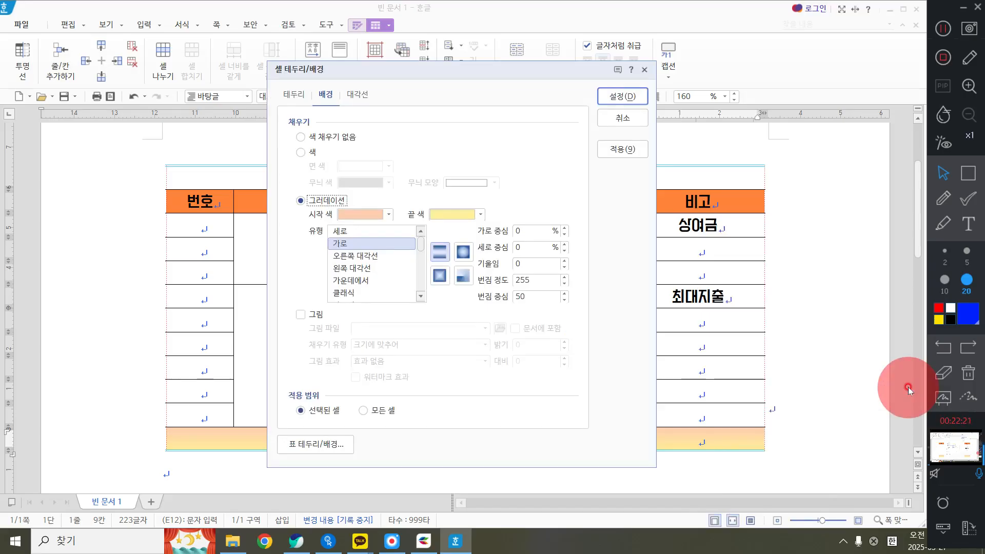
click(360, 94)
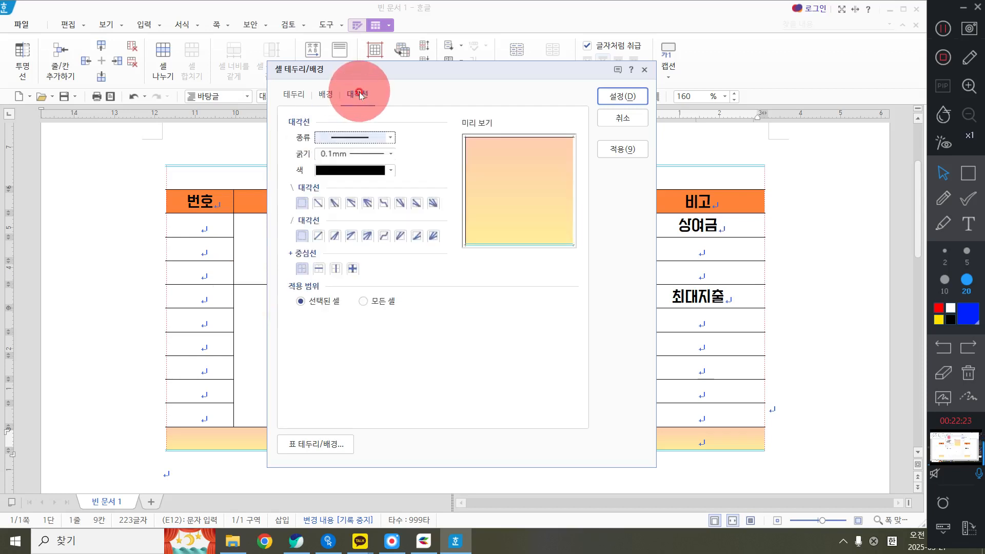
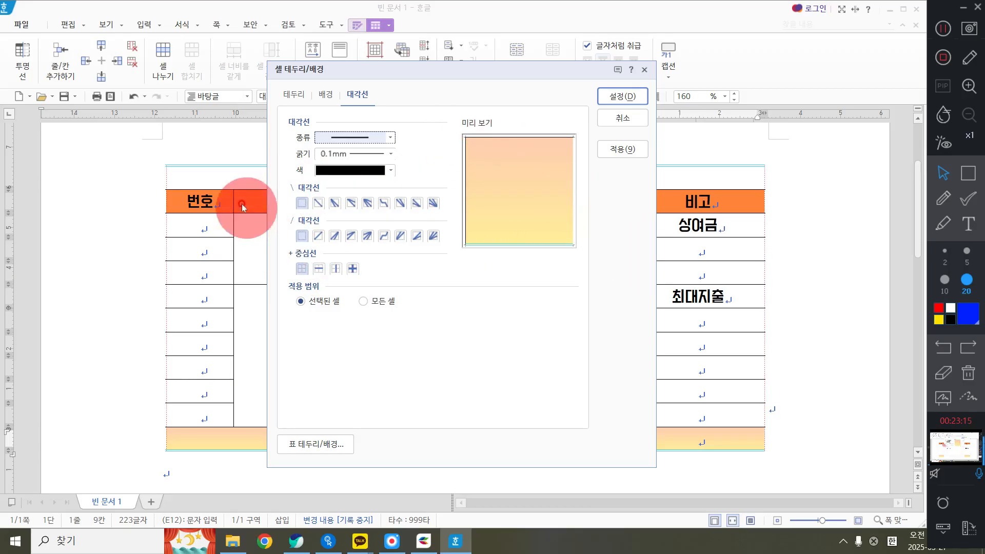
Add a single \ diagonal line to the empty 비고 cell of the 잔액 row and apply it
click(318, 203)
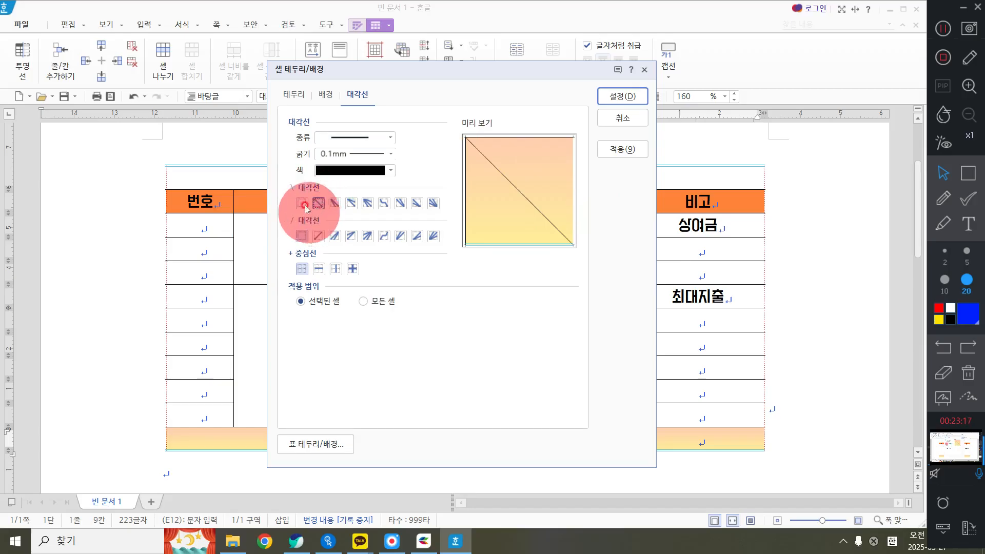
click(318, 204)
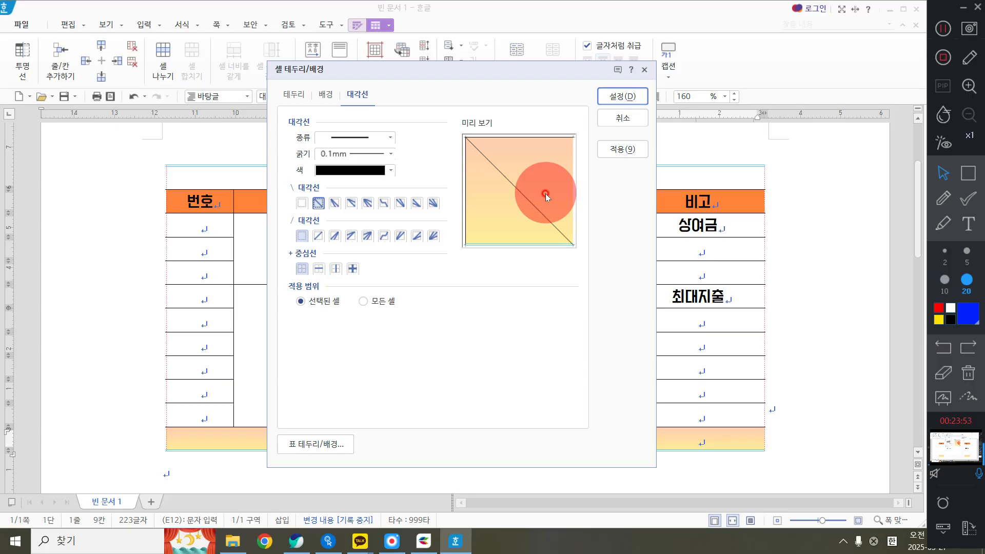
click(623, 96)
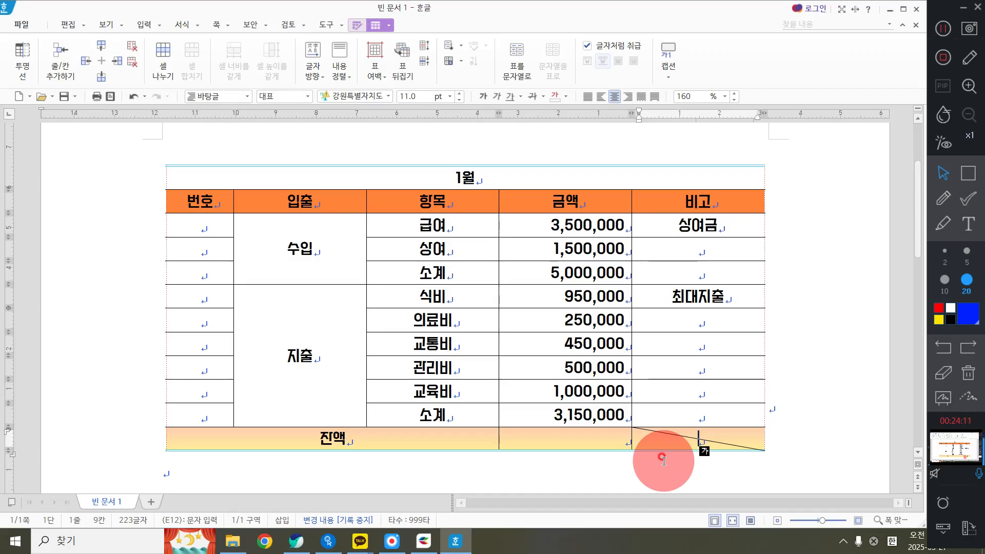
Enter 1 and 2 in the first two cells below the 번호 heading
click(218, 233)
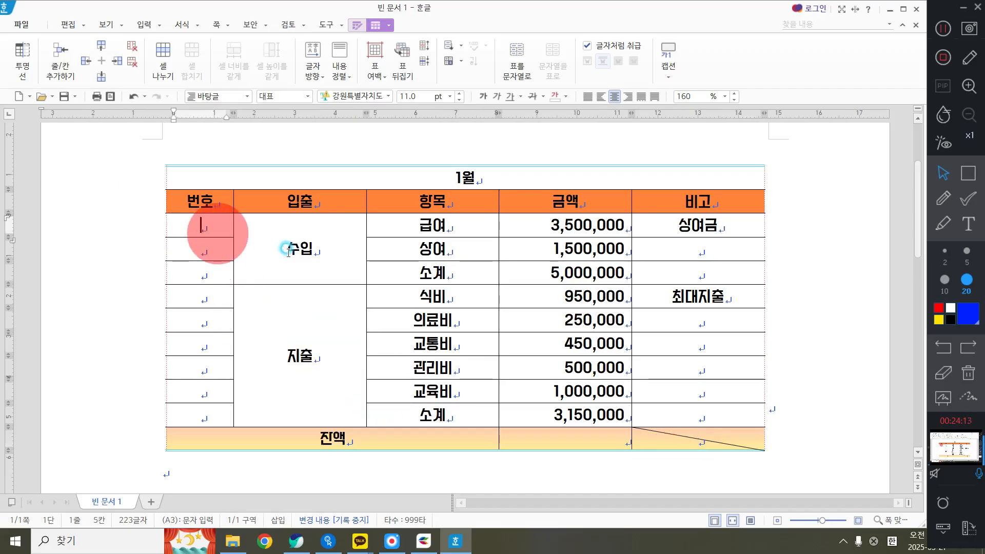
text(1)
text(2)
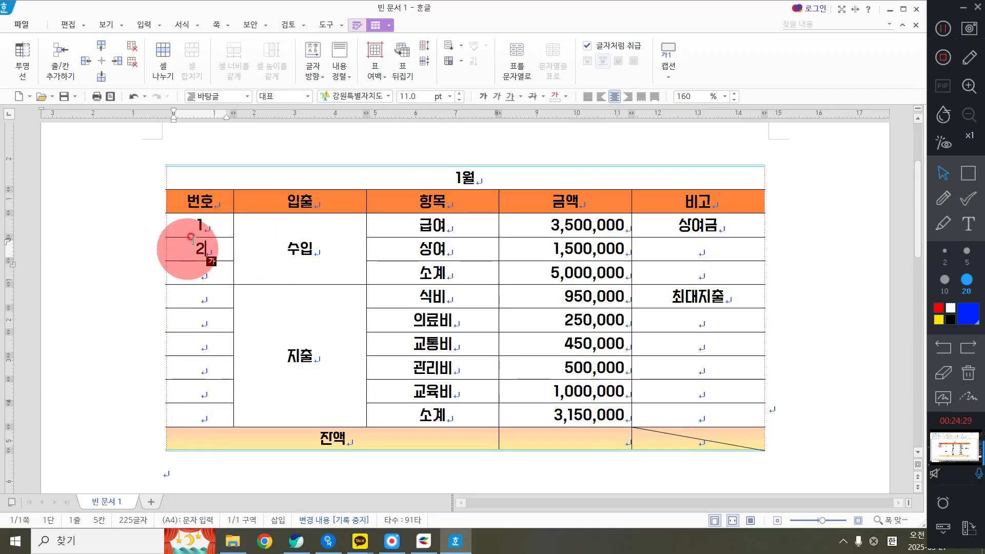
Auto-fill the 번호 column from the first number down to the 지출 소계 row with 표 자동 채우기
drag(199, 227, 194, 408)
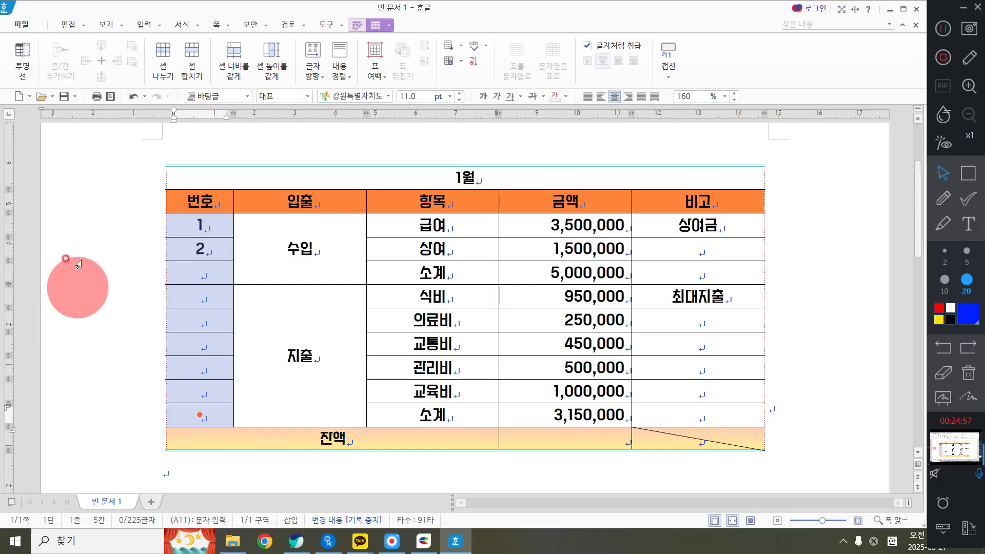
right_click(91, 236)
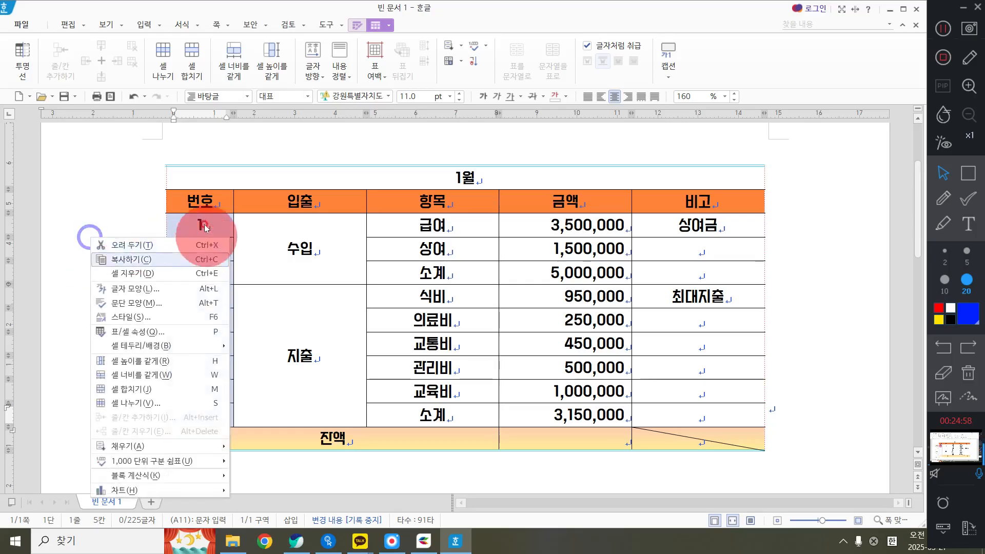
click(82, 198)
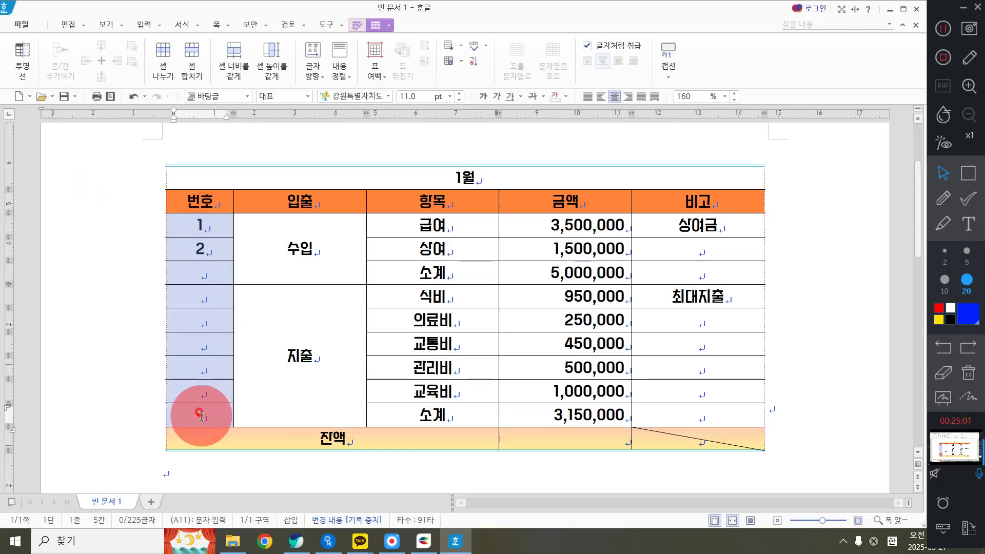
right_click(61, 234)
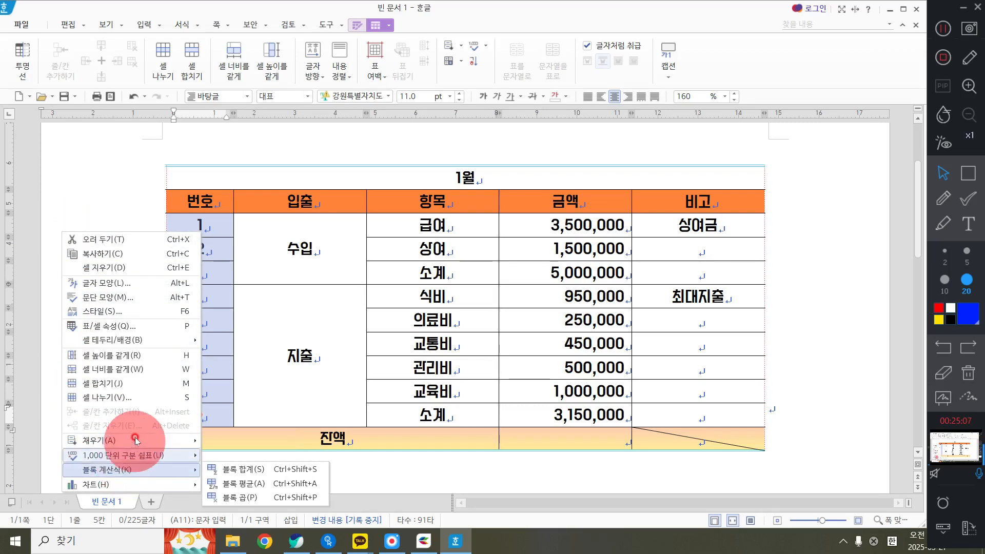
mouse_move(135, 440)
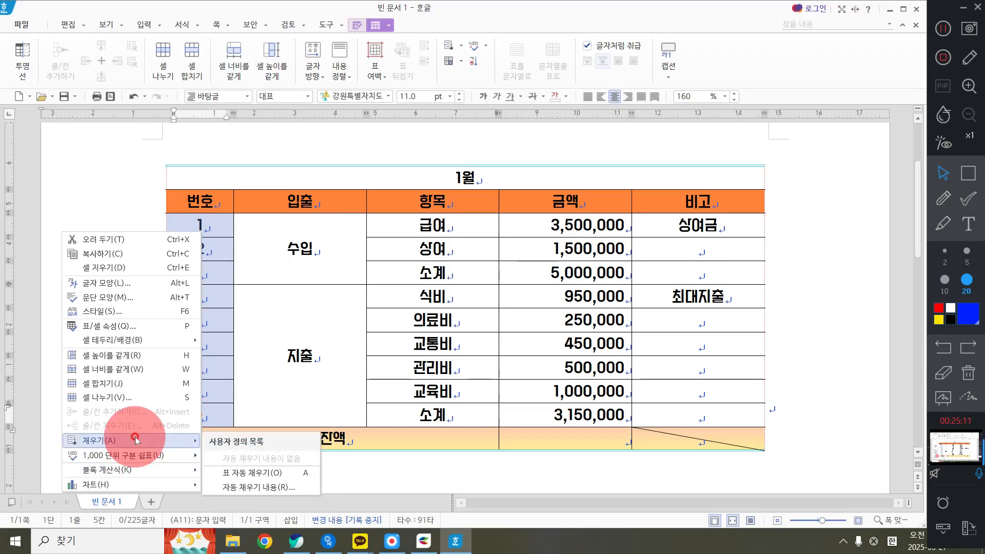
click(277, 476)
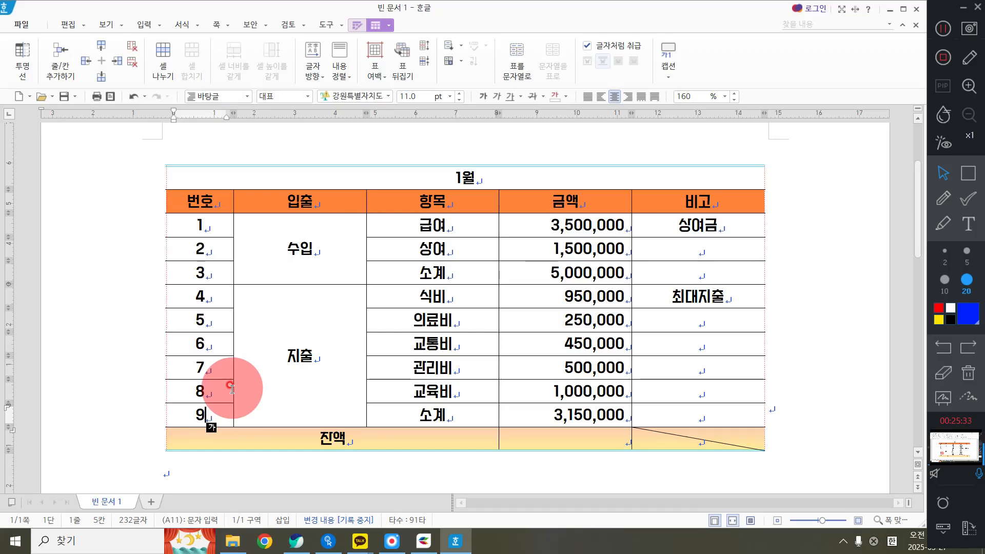
click(209, 226)
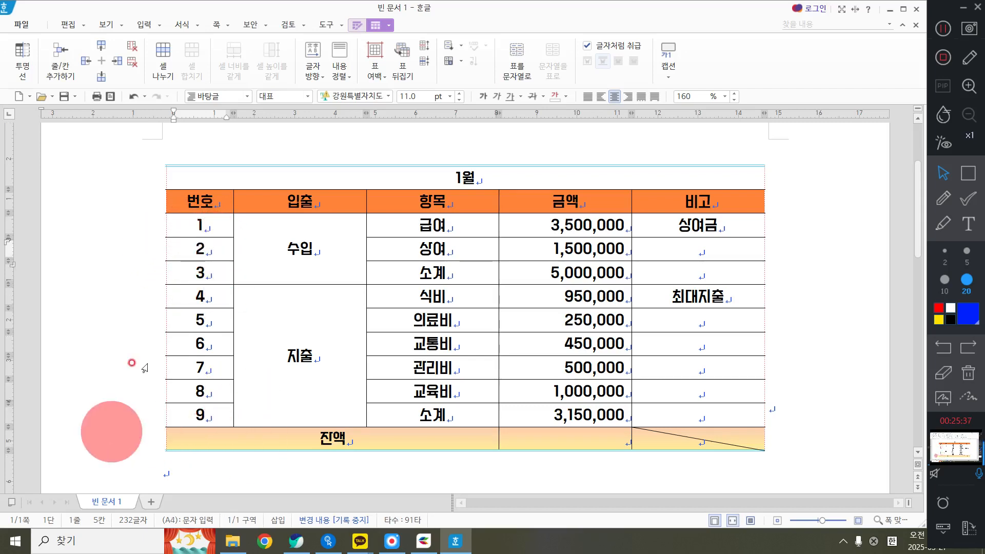
click(188, 236)
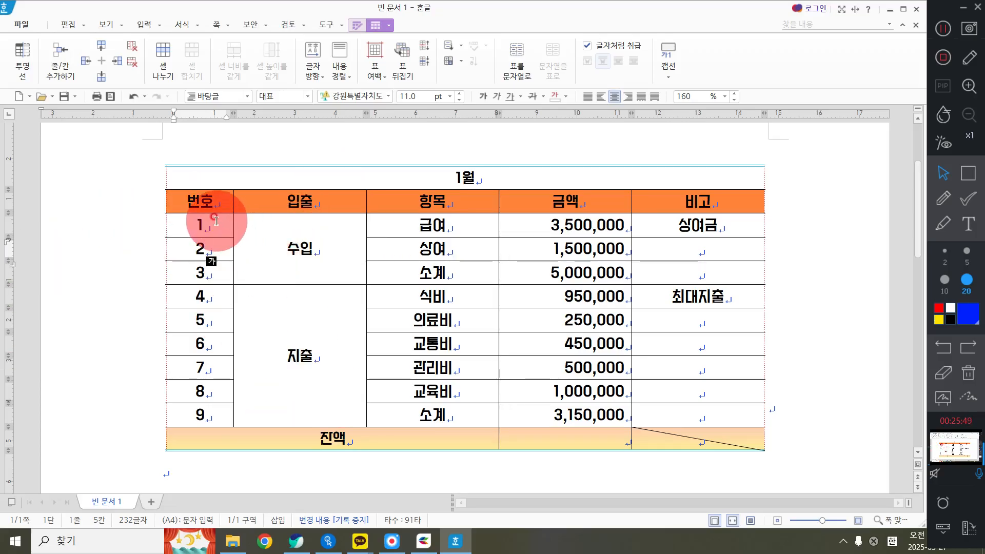
drag(211, 232, 220, 403)
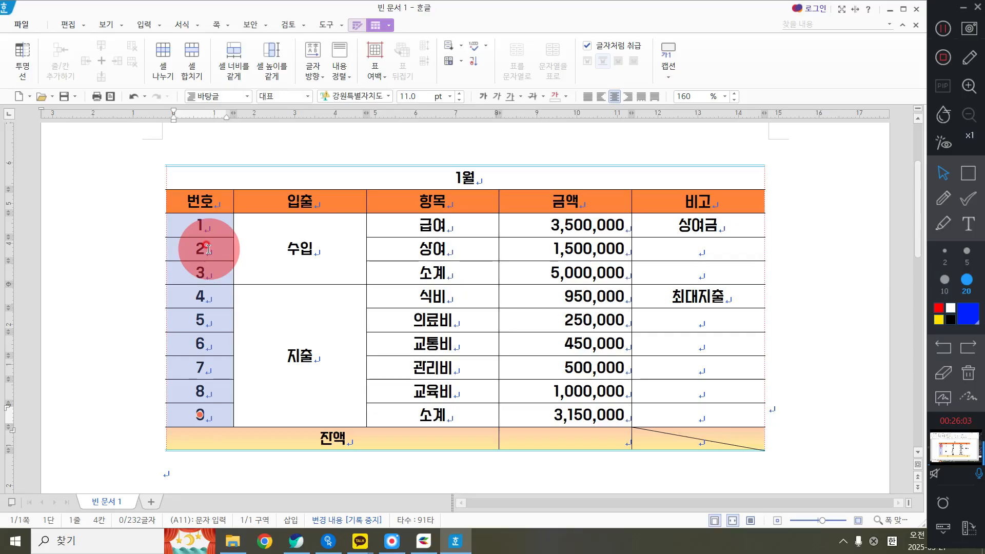
click(258, 148)
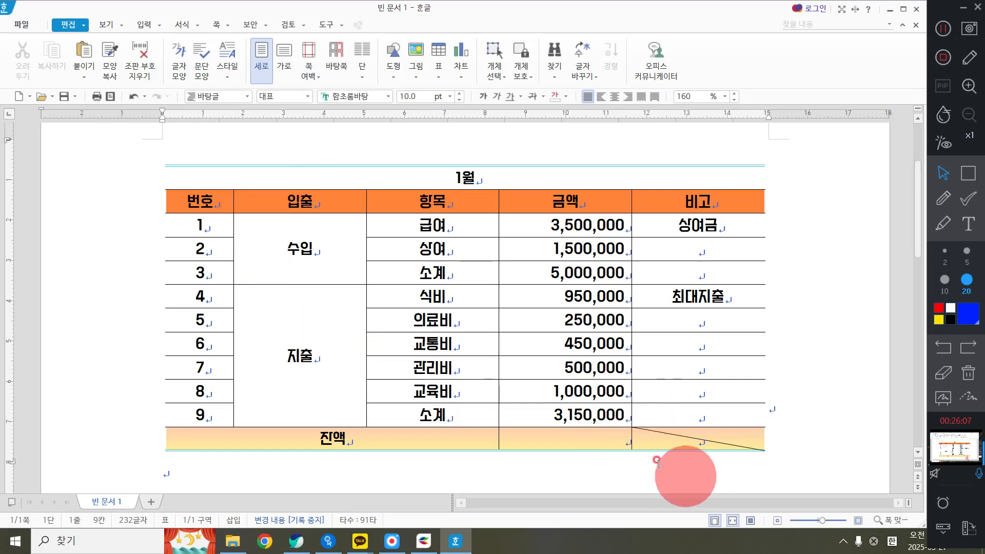
click(686, 437)
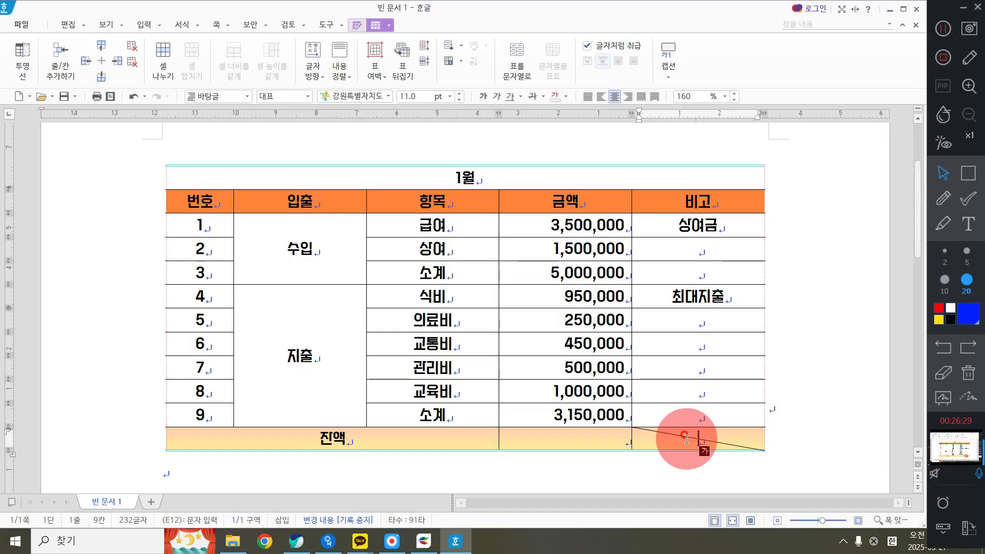
click(599, 275)
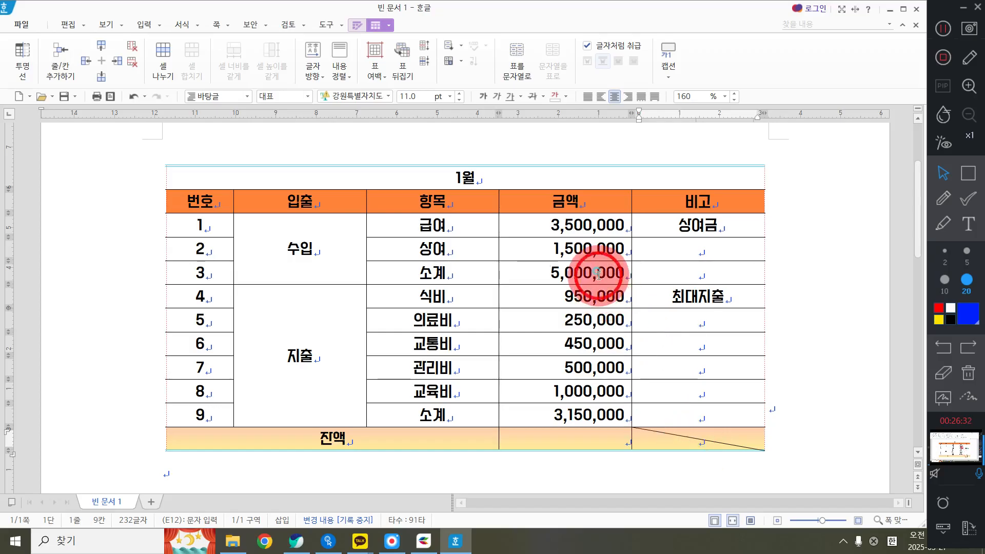
click(609, 451)
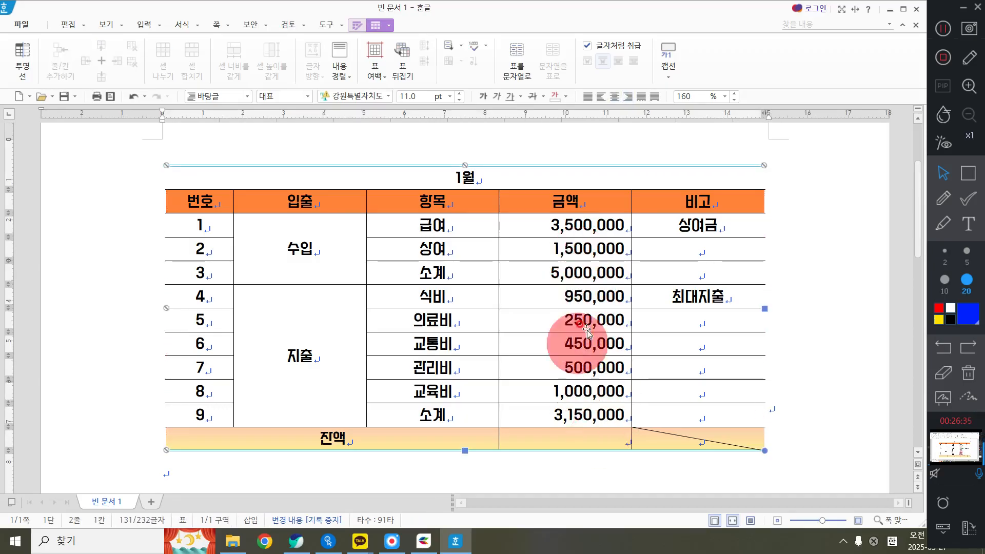
click(556, 271)
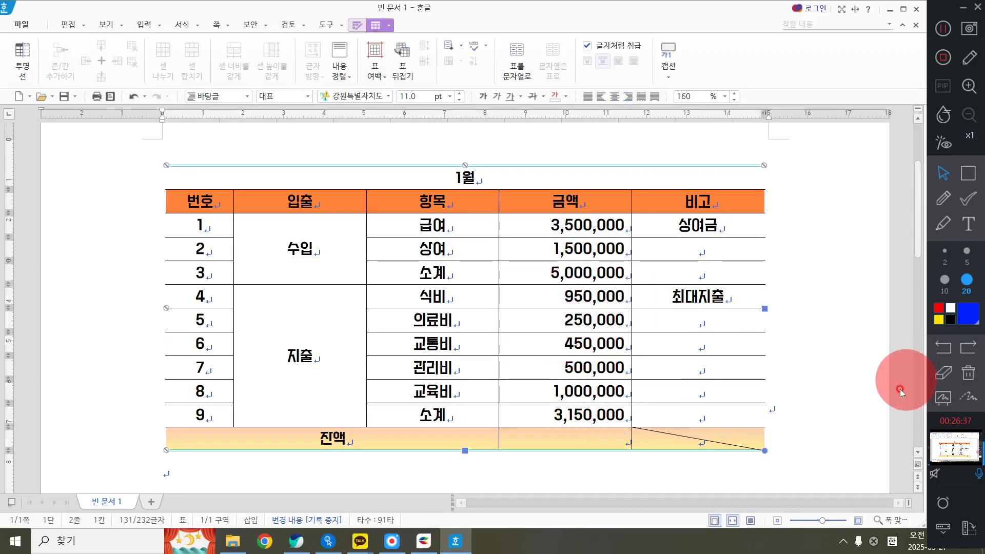
click(844, 369)
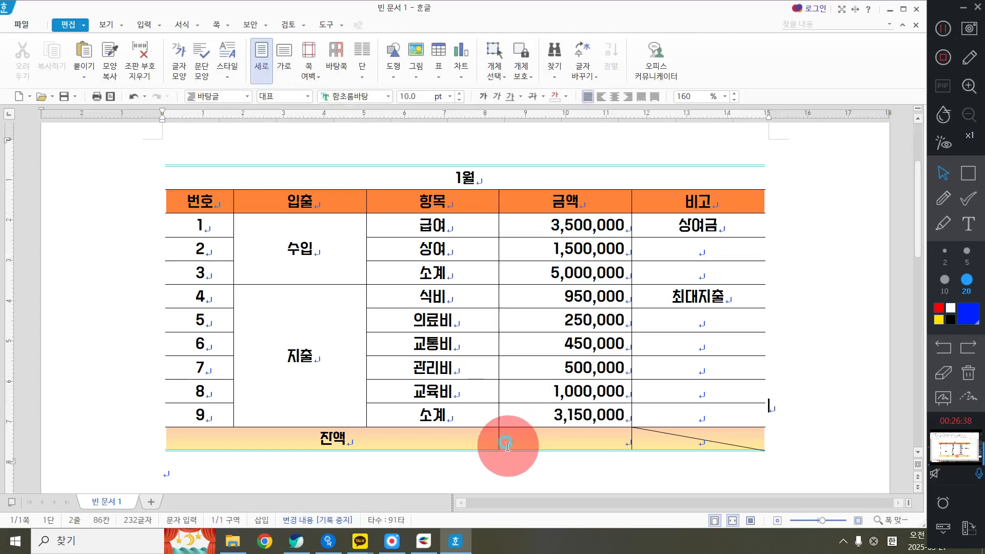
Open the 계산식 dialog for the empty 금액 cell of the 잔액 row and move it clear of the table's upper rows
click(536, 437)
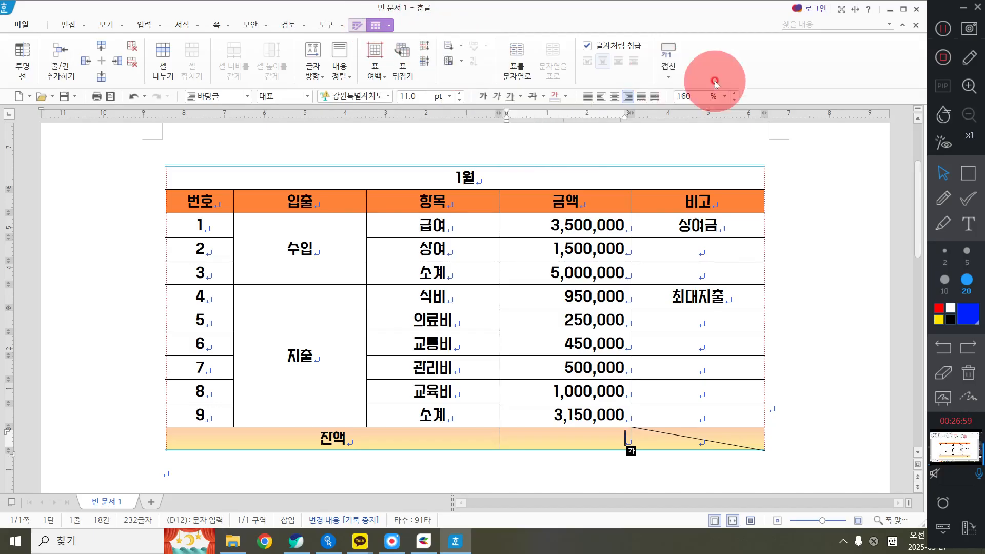
click(464, 65)
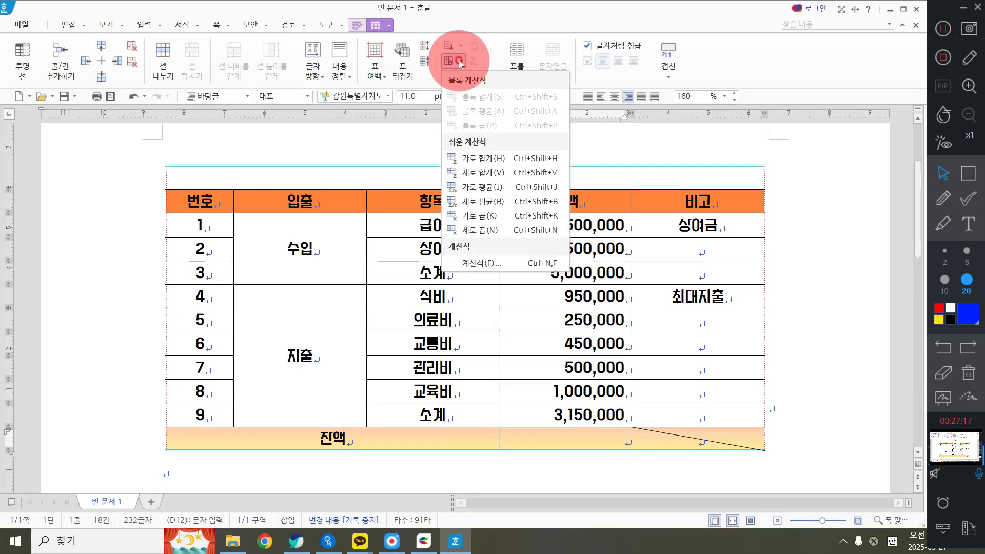
click(474, 264)
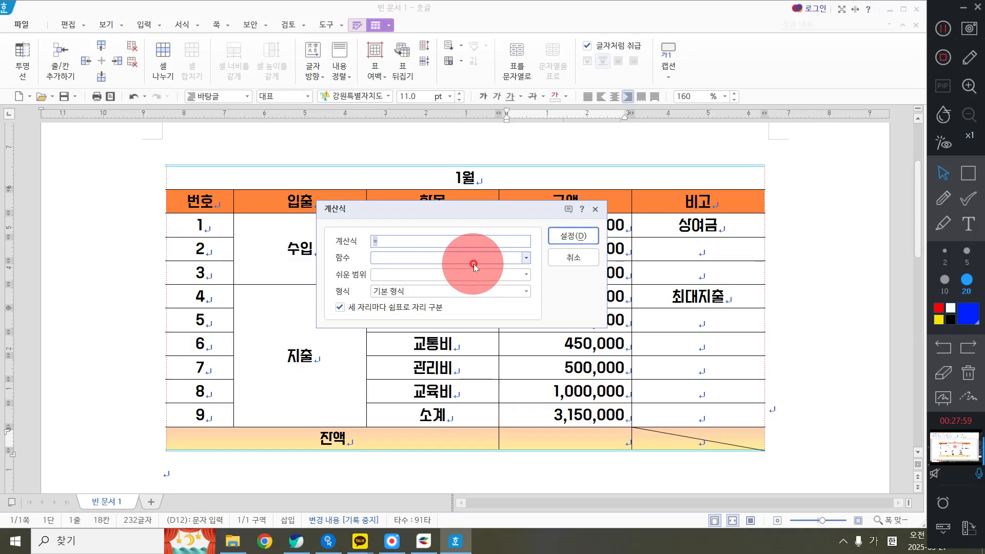
drag(440, 209, 445, 328)
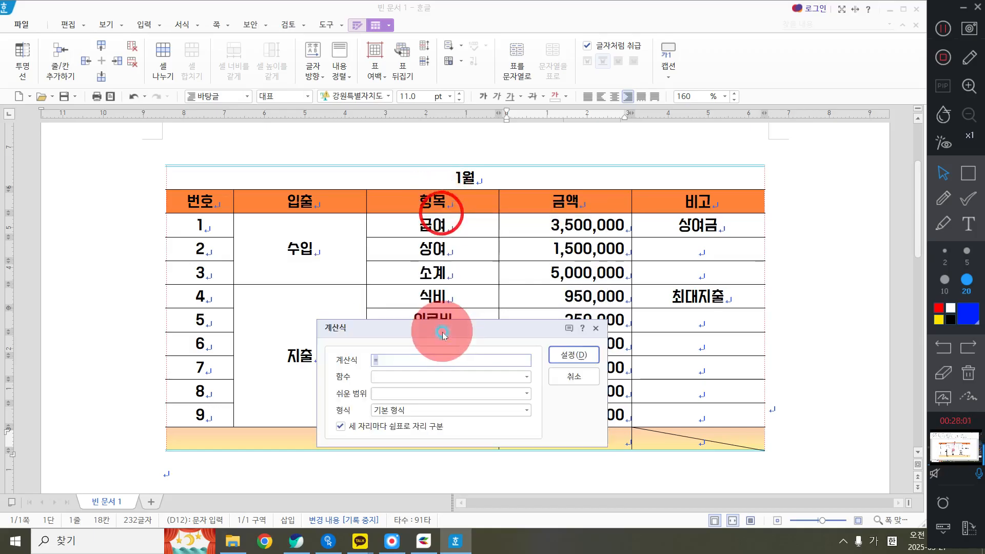
Write the column letters A to E over the table's five columns with the blue annotation pen, and clear the drawing
click(942, 198)
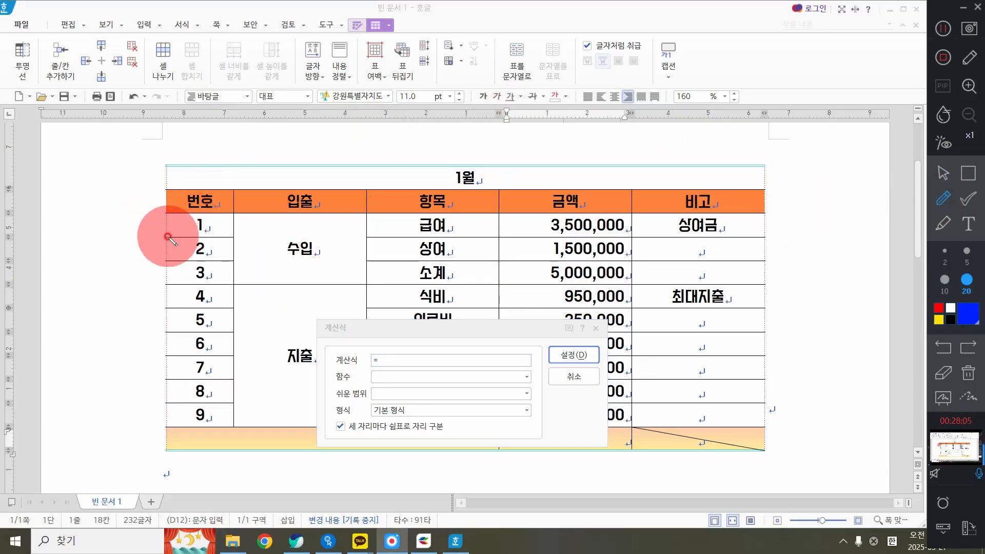
mouse_move(167, 236)
mouse_down()
mouse_move(208, 168)
mouse_move(207, 239)
mouse_up()
drag(175, 199, 216, 197)
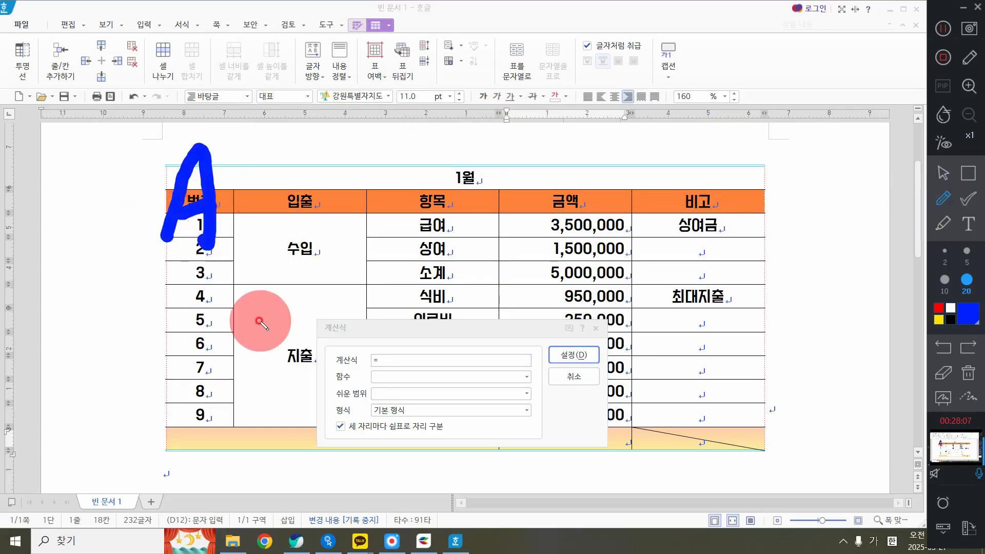
mouse_move(282, 139)
mouse_down()
mouse_move(268, 221)
mouse_move(295, 149)
mouse_move(283, 240)
mouse_up()
mouse_move(458, 163)
mouse_down()
mouse_move(426, 226)
mouse_move(455, 215)
mouse_up()
drag(551, 157, 547, 237)
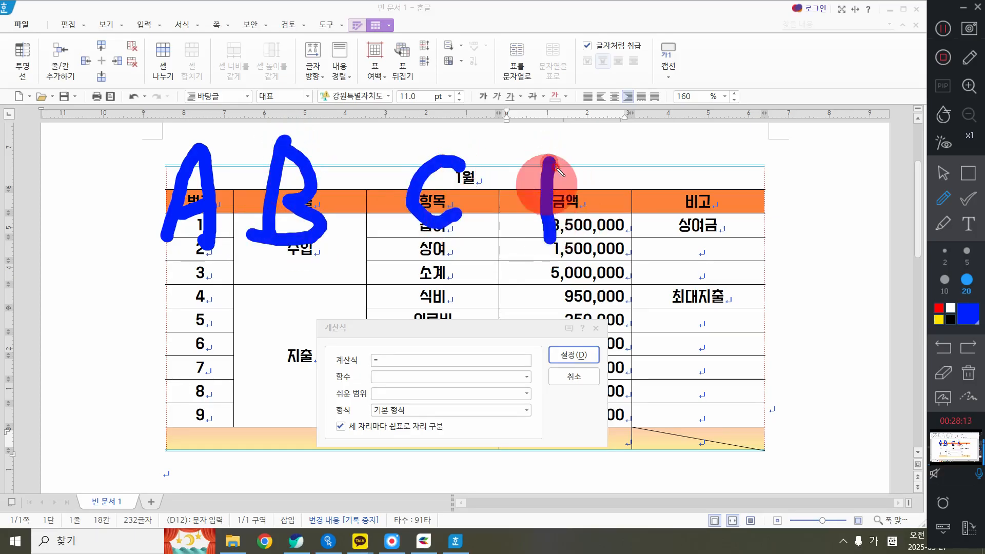
mouse_move(550, 159)
mouse_down()
mouse_move(584, 209)
mouse_move(553, 241)
mouse_up()
mouse_move(660, 154)
mouse_down()
mouse_move(699, 229)
mouse_move(649, 193)
mouse_up()
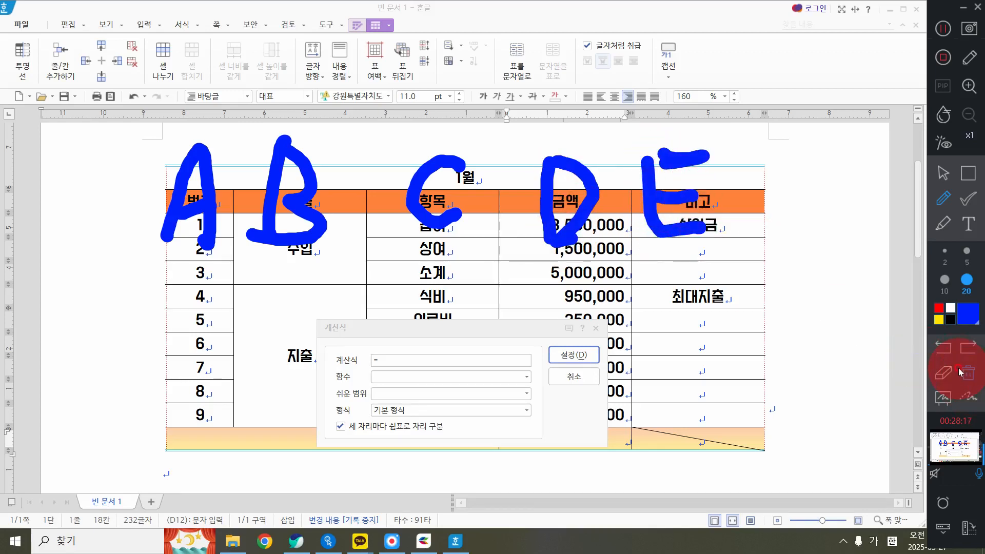
click(969, 349)
Mark the 금액 column with a D and number the first rows with the annotation pen, then erase the marks and leave drawing mode
drag(538, 147, 541, 220)
mouse_move(537, 149)
mouse_down()
mouse_move(557, 147)
mouse_move(547, 225)
mouse_up()
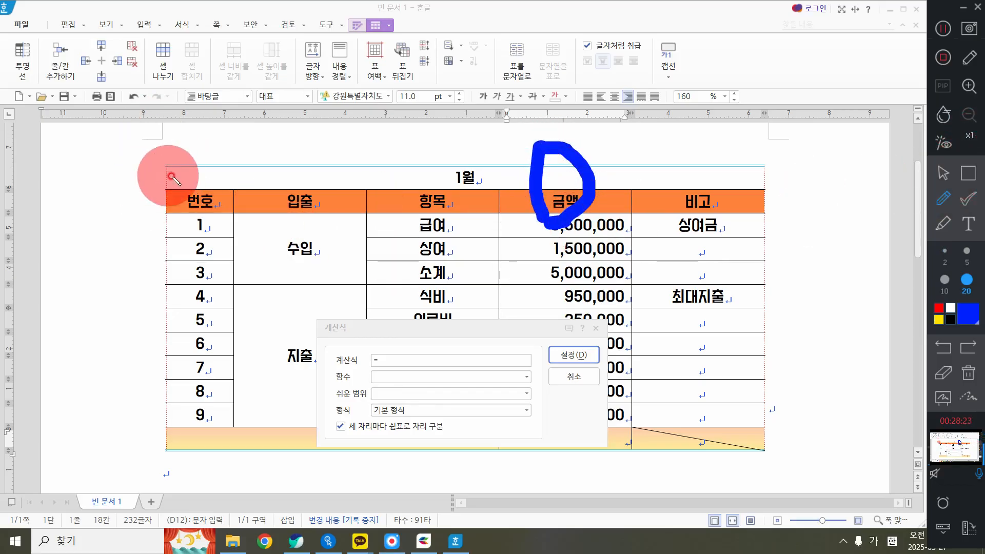
mouse_move(177, 169)
mouse_down()
mouse_move(178, 197)
mouse_move(194, 204)
mouse_move(201, 230)
mouse_move(192, 245)
mouse_move(230, 256)
mouse_move(194, 270)
mouse_move(221, 277)
mouse_up()
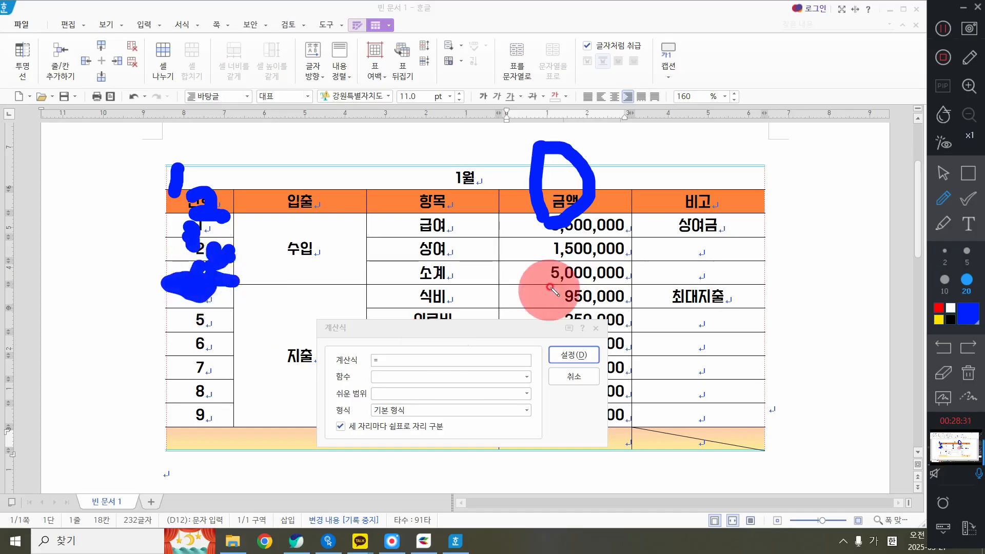
click(968, 373)
click(944, 172)
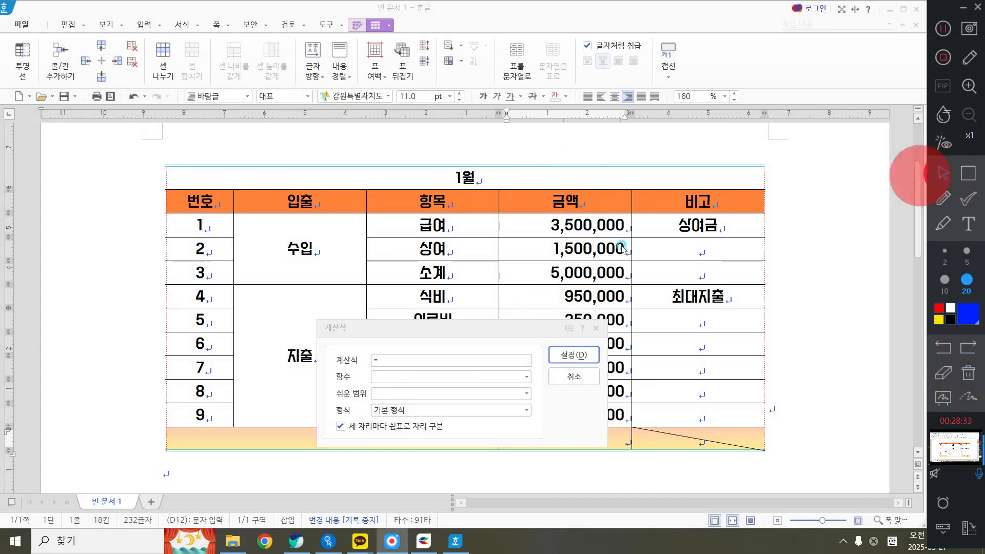
Move the 계산식 dialog below the first rows, mark the 금액 column D with the size 10 annotation pen, and dot the first five rows
drag(457, 338, 668, 383)
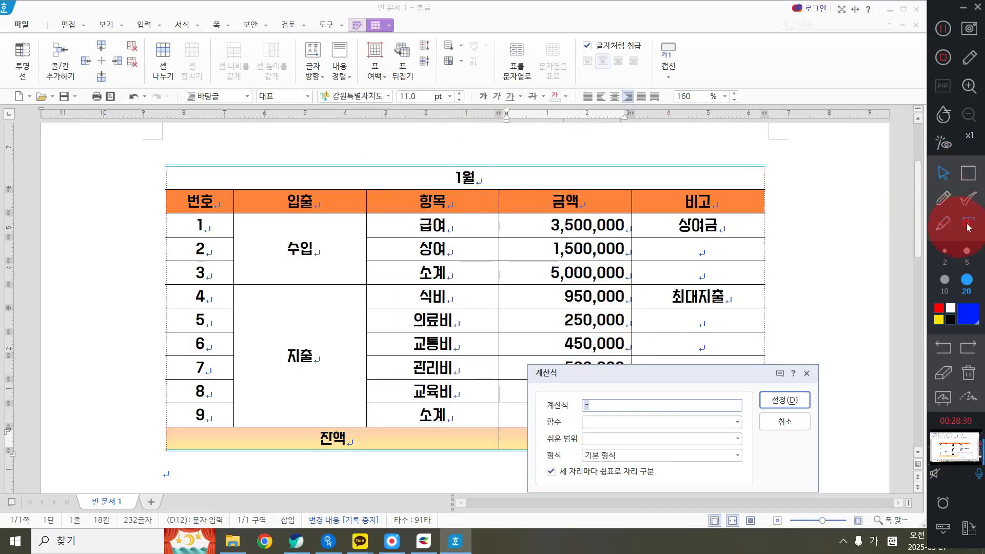
click(943, 197)
click(945, 280)
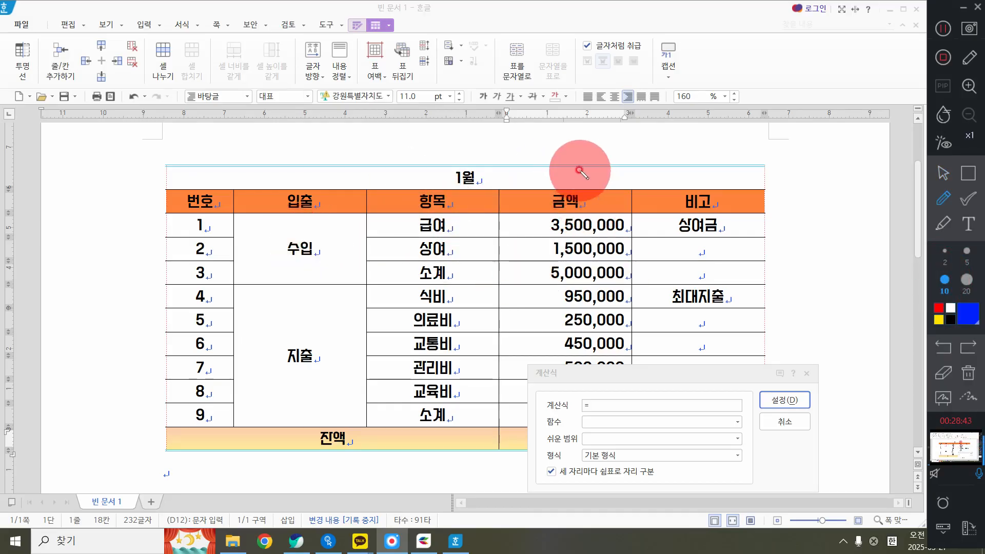
drag(535, 150, 544, 184)
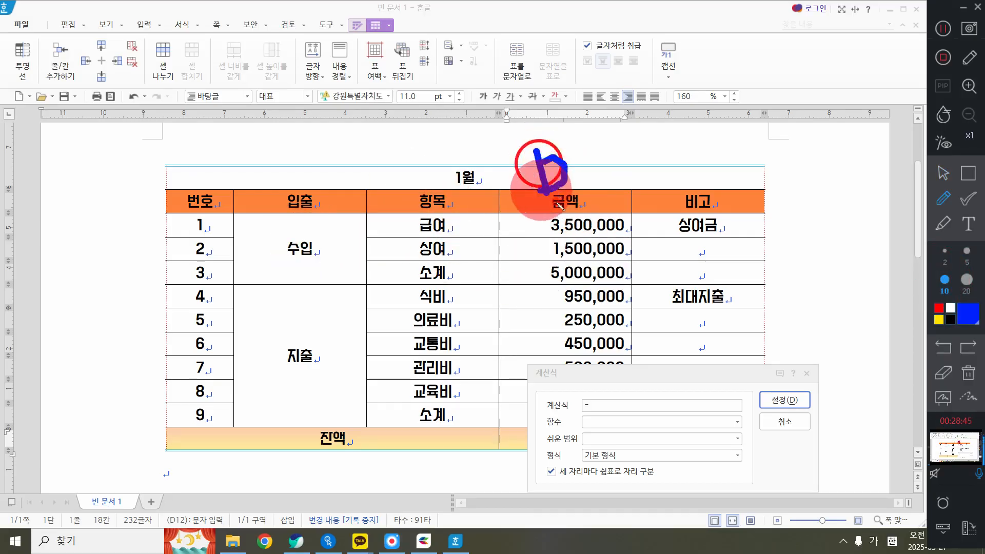
click(222, 181)
click(214, 209)
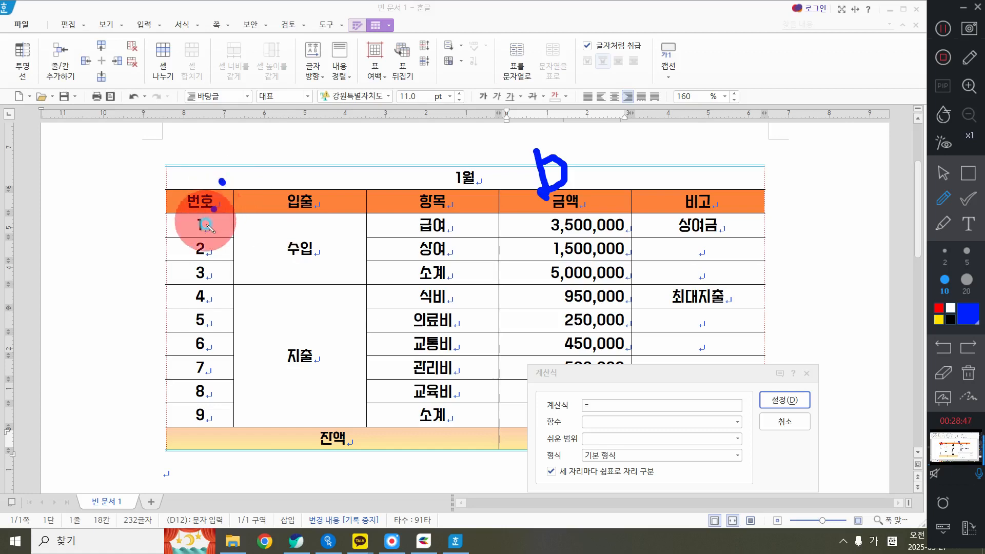
click(206, 225)
click(210, 248)
click(213, 271)
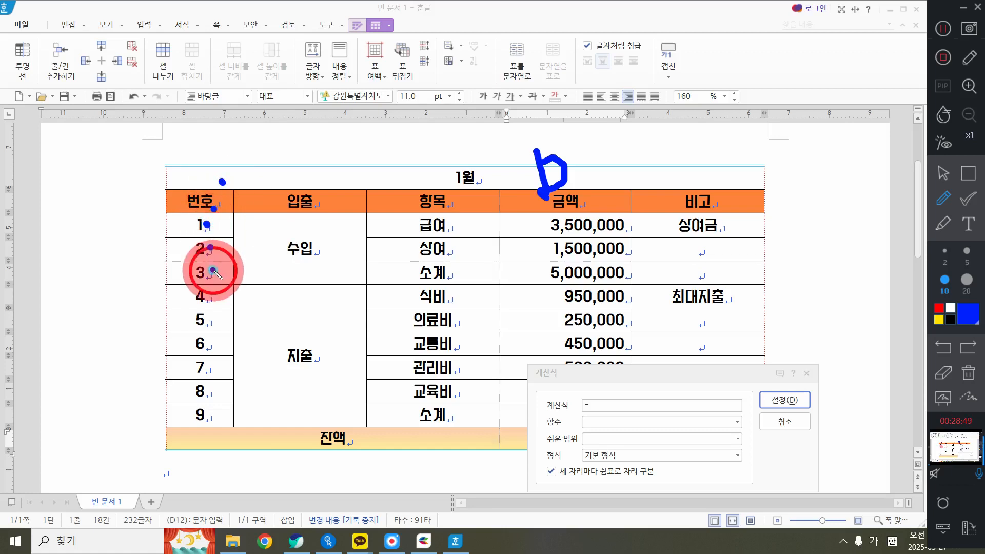
Circle the 수입 소계 amount with the annotation pen, label it D5, and leave drawing mode
mouse_move(636, 284)
mouse_down()
mouse_move(519, 280)
mouse_move(622, 244)
mouse_move(613, 290)
mouse_up()
mouse_move(646, 240)
mouse_down()
mouse_move(647, 278)
mouse_move(667, 243)
mouse_move(643, 281)
mouse_up()
mouse_move(706, 233)
mouse_down()
mouse_move(689, 235)
mouse_move(684, 252)
mouse_move(712, 265)
mouse_move(681, 279)
mouse_up()
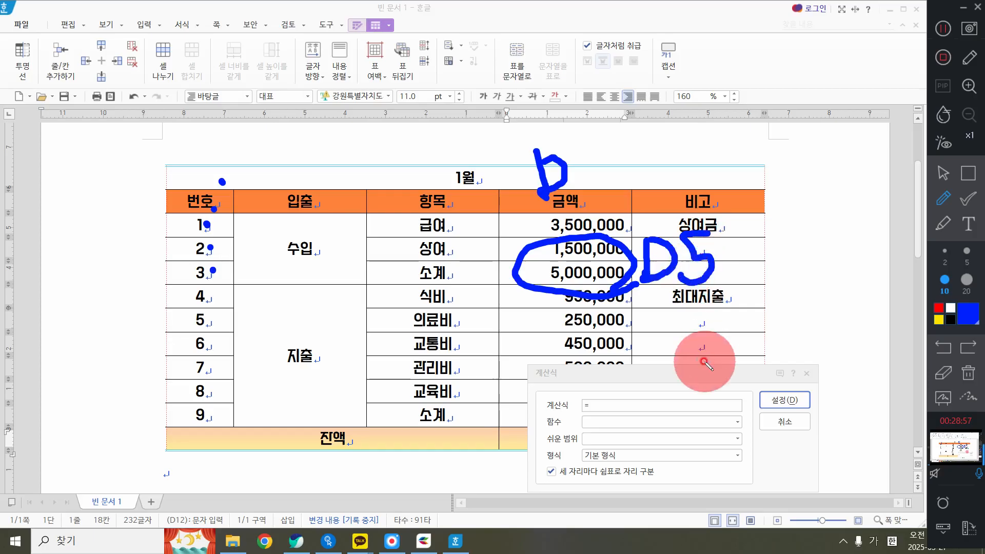
click(942, 173)
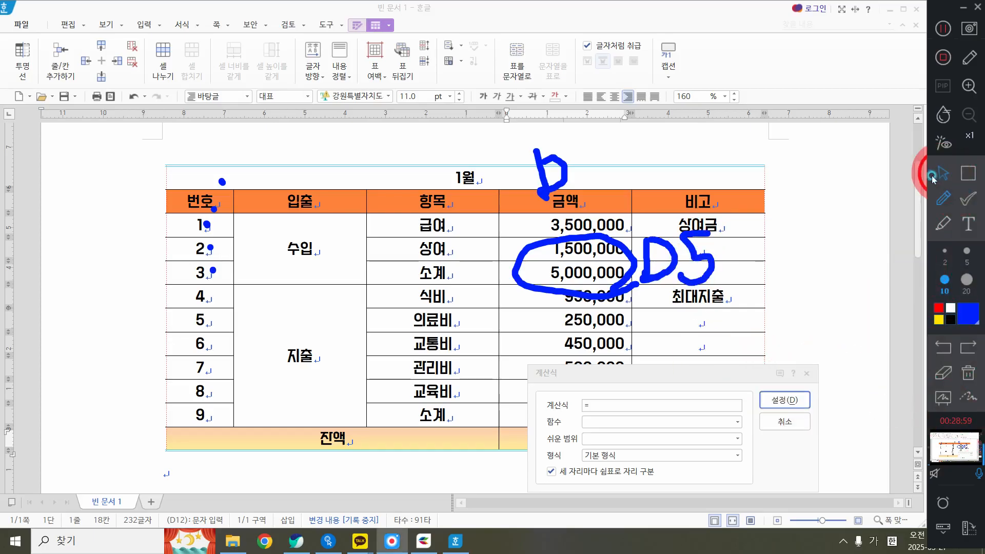
Move the 계산식 dialog off the 지출 amounts, label the 지출 소계 amount D11 with the annotation pen, and clear all the drawing
drag(663, 374, 328, 159)
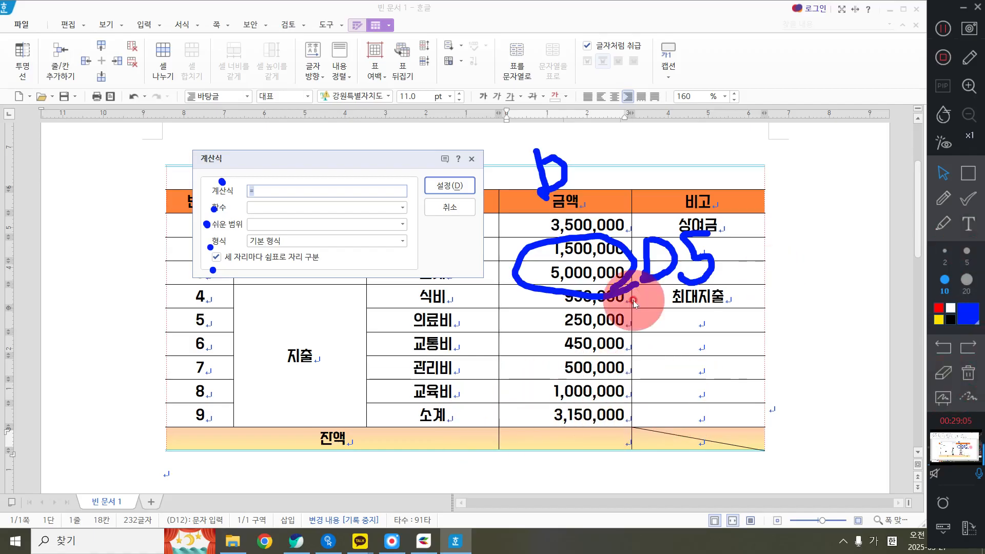
click(943, 198)
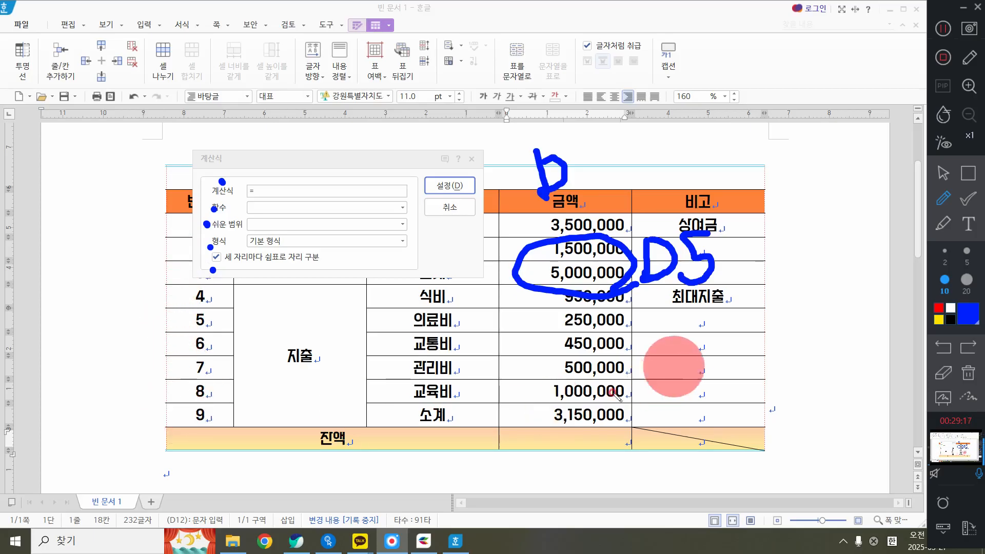
mouse_move(614, 402)
mouse_down()
mouse_move(618, 436)
mouse_move(617, 406)
mouse_move(671, 445)
mouse_up()
drag(673, 408, 672, 446)
drag(171, 402, 198, 426)
drag(200, 397, 178, 414)
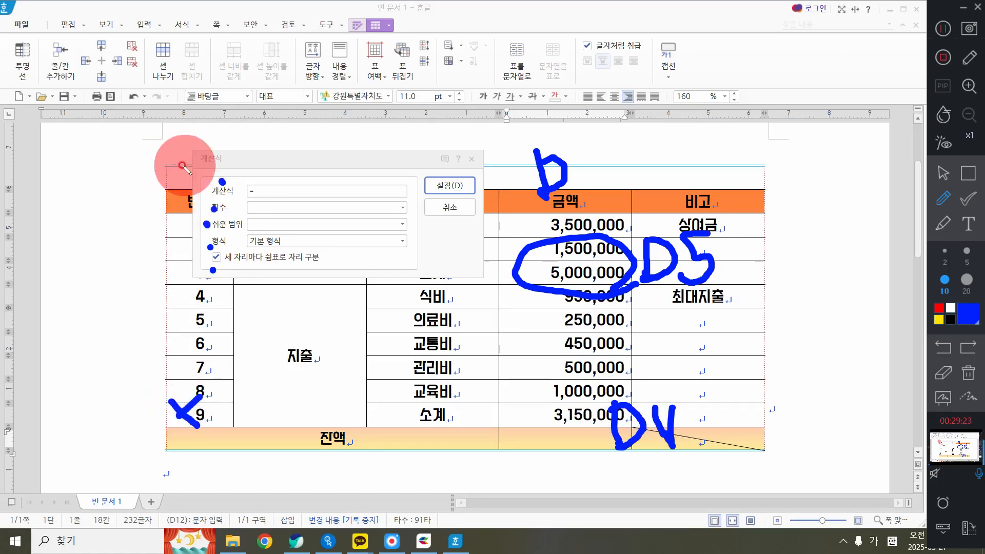
mouse_move(150, 145)
mouse_down()
mouse_move(179, 134)
mouse_move(178, 122)
mouse_up()
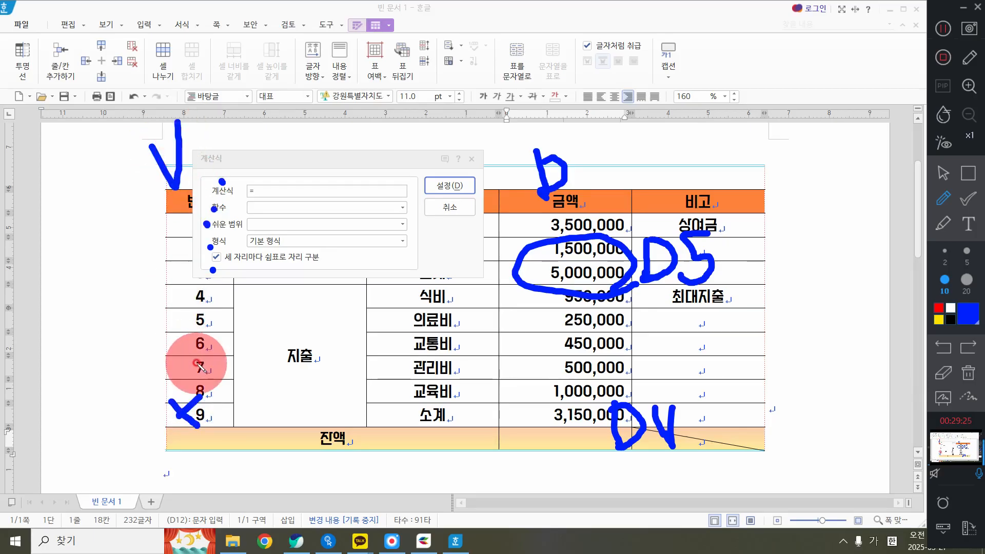
click(968, 373)
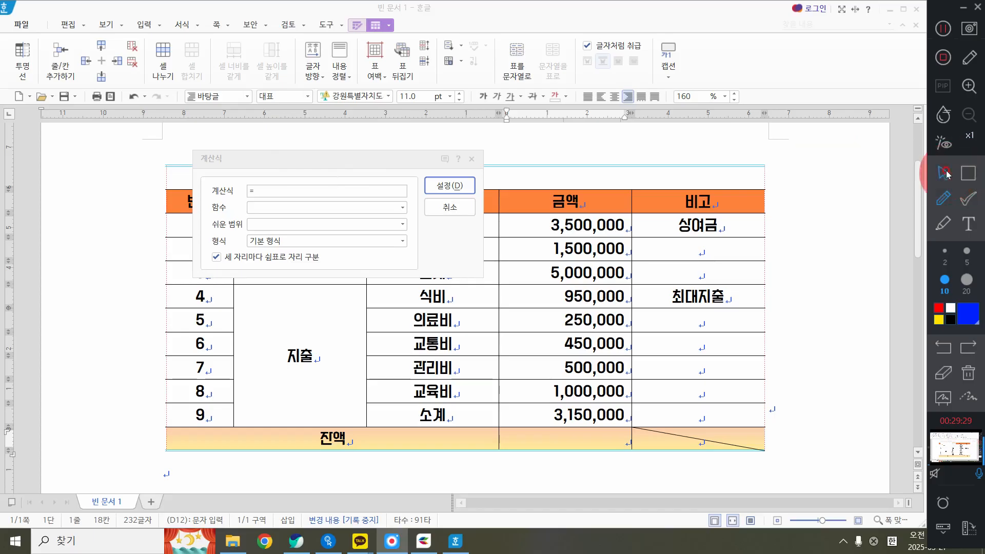
click(945, 174)
Calculate the 잔액 amount with the formula =D5-D11 and place the text cursor in the calculated amount
drag(359, 158, 531, 204)
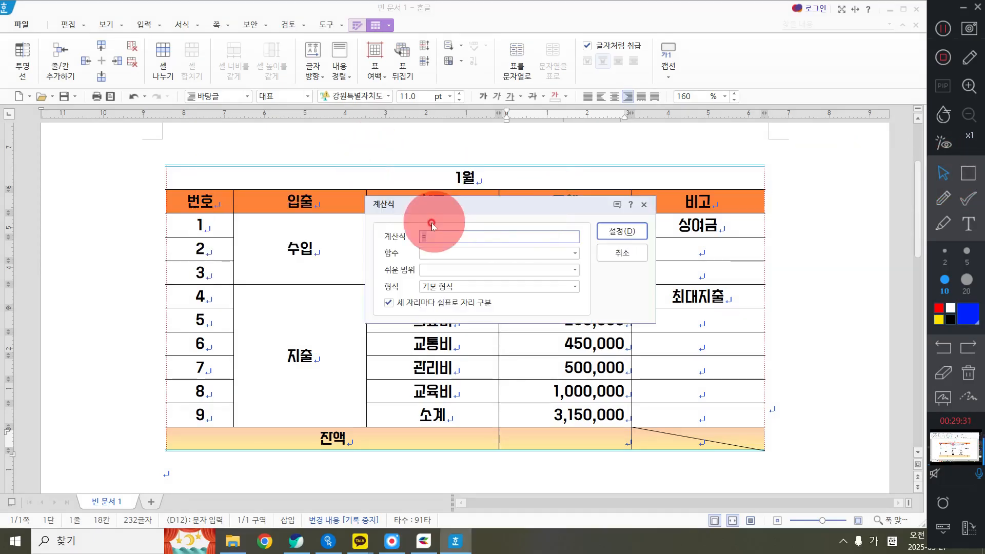
click(439, 237)
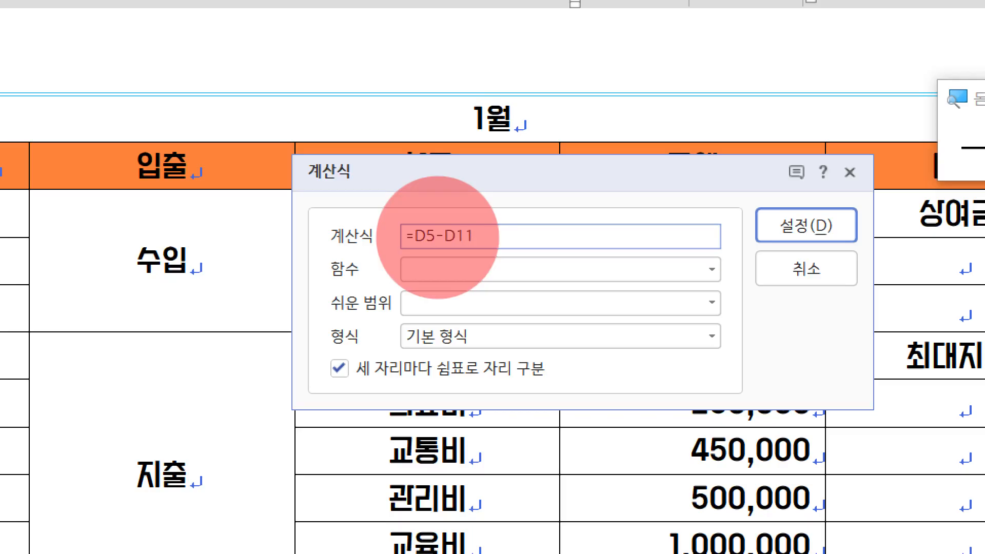
right_click(439, 238)
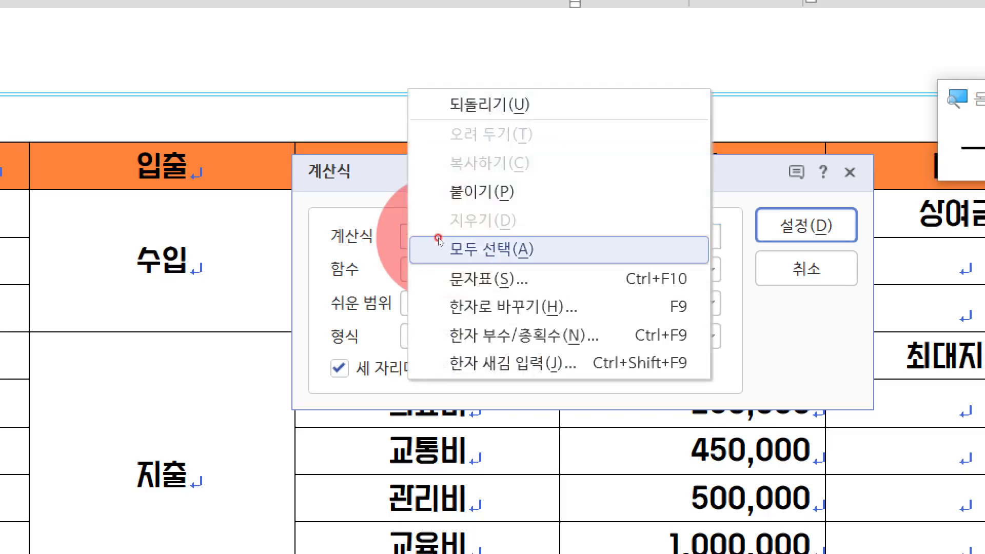
click(439, 239)
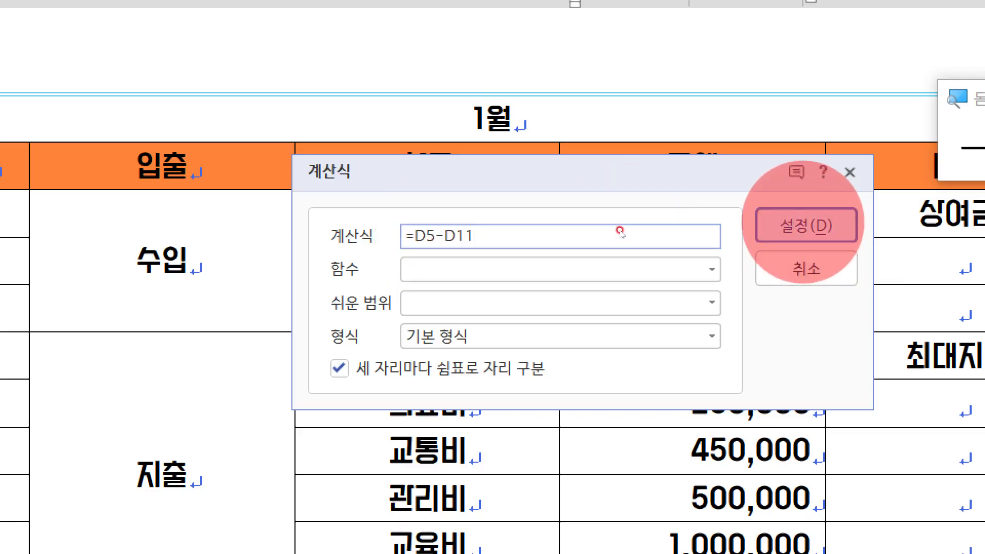
click(805, 226)
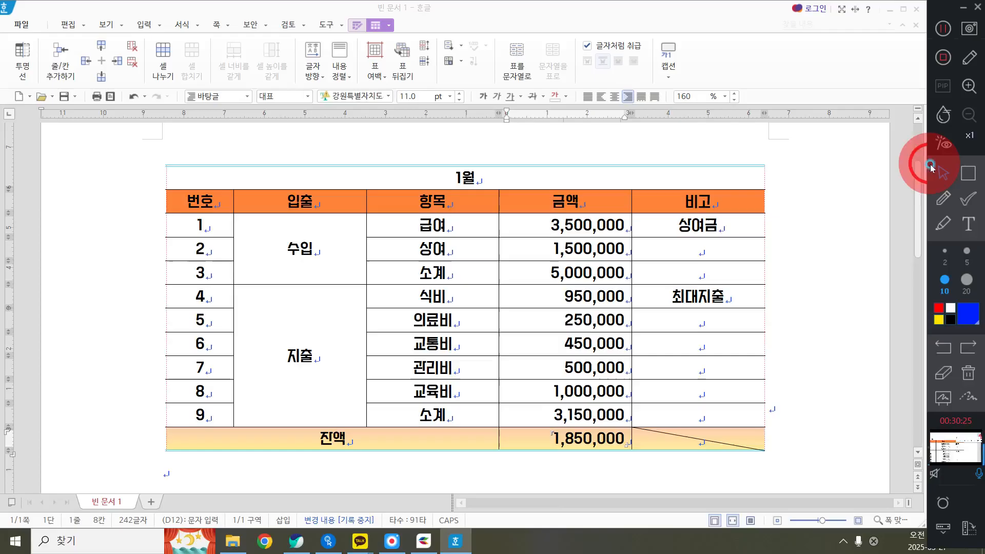
click(931, 167)
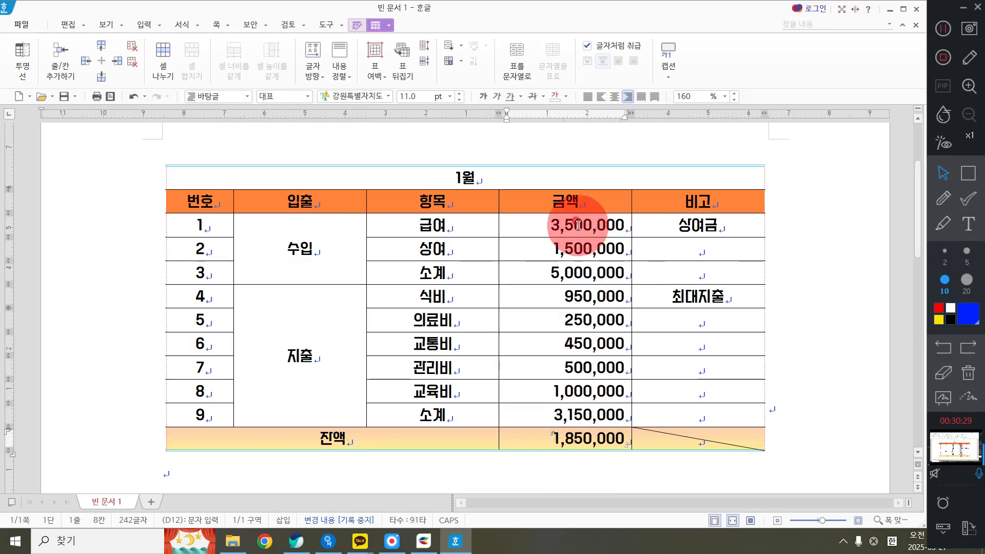
click(835, 413)
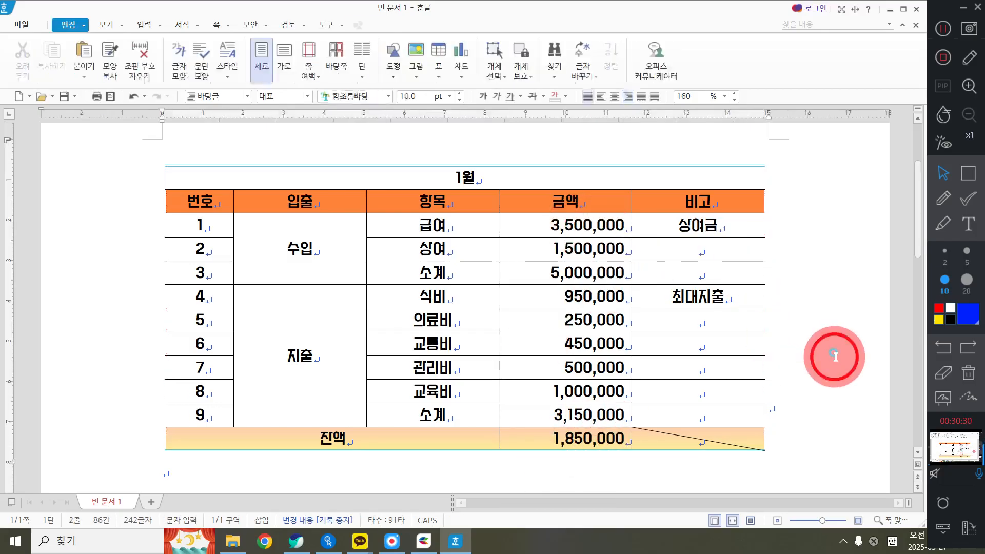
click(546, 436)
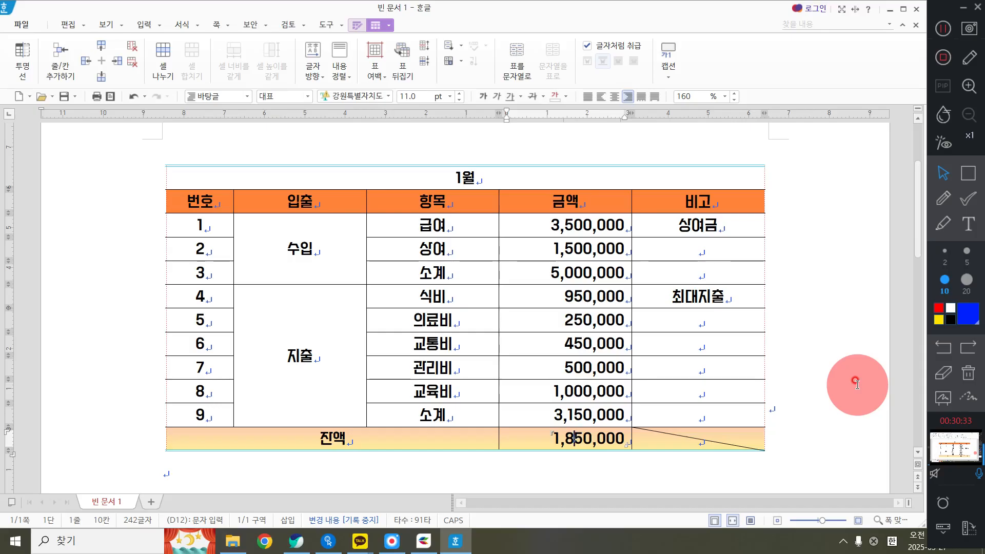